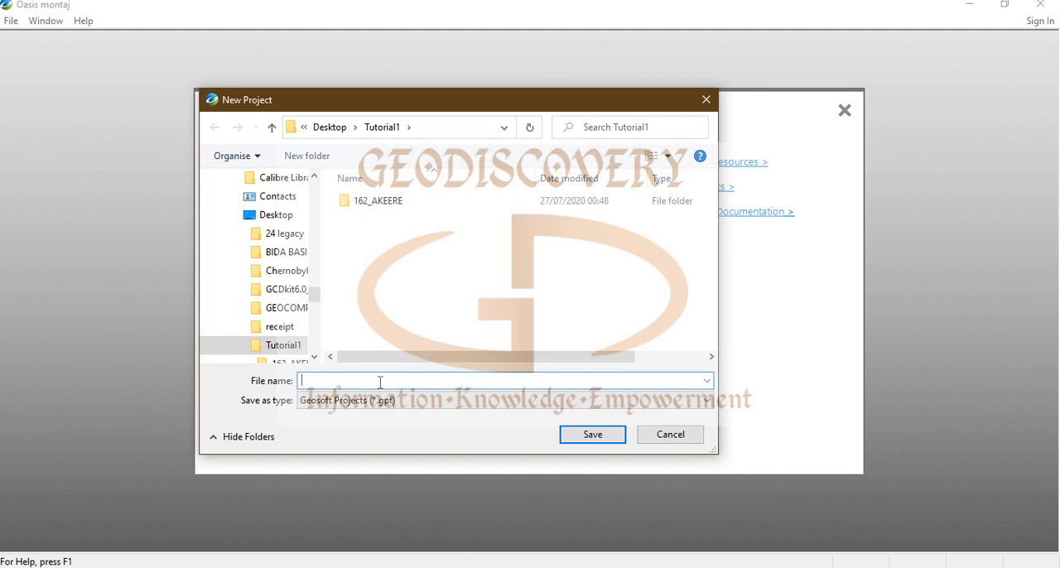
Step: Save the new project as Tutorial in the Tutorial1 folder and dismiss the Geosoft Connect error message
{"action": "type", "text": "Tutorial"}
{"action": "left_click", "coordinate": [592, 438]}
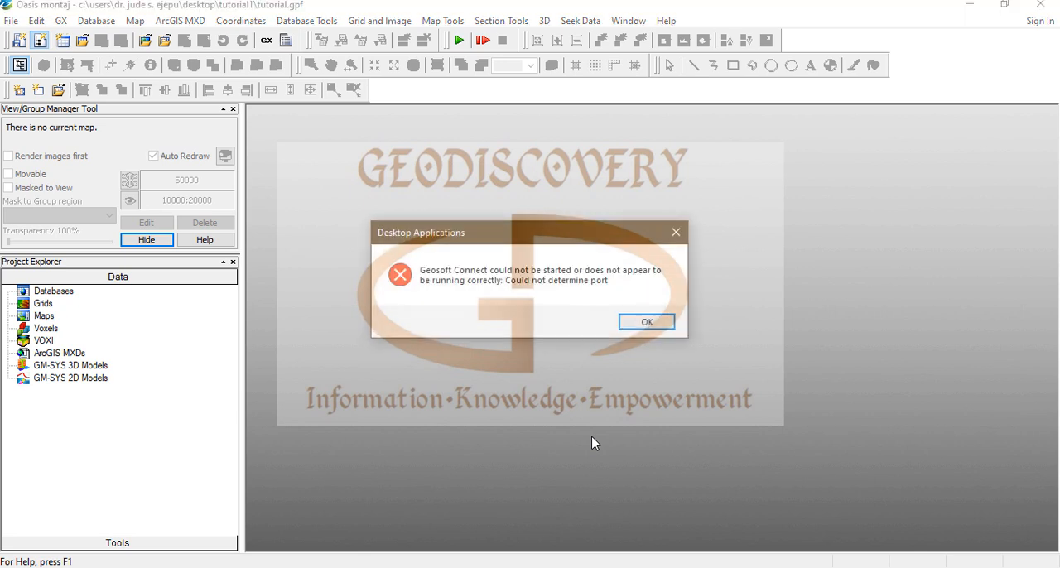
{"action": "left_click", "coordinate": [671, 324]}
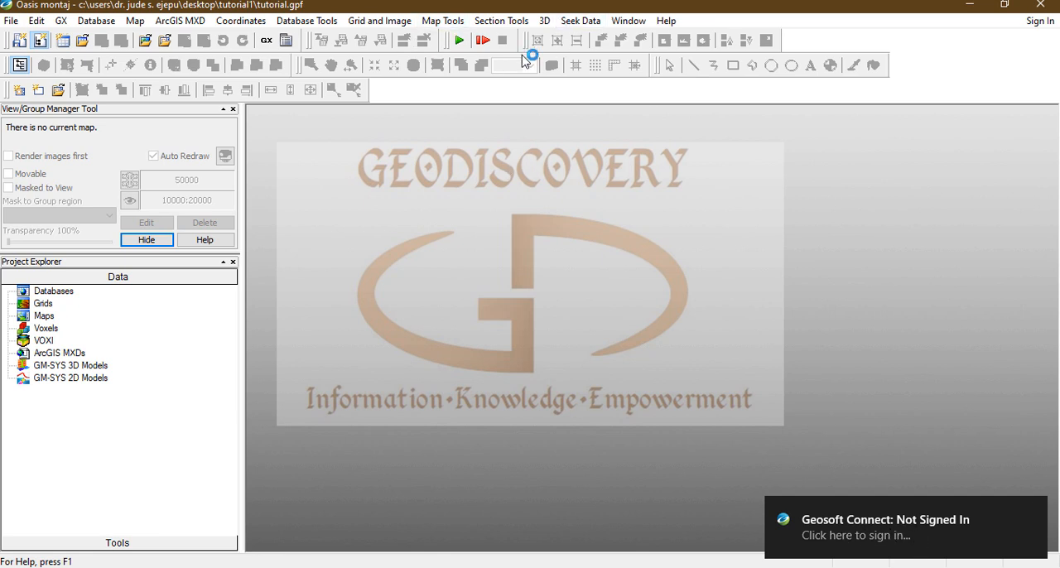
Step: Examine the available commands for projects, licences, recent files, GX settings, databases and maps
{"action": "left_click", "coordinate": [11, 22]}
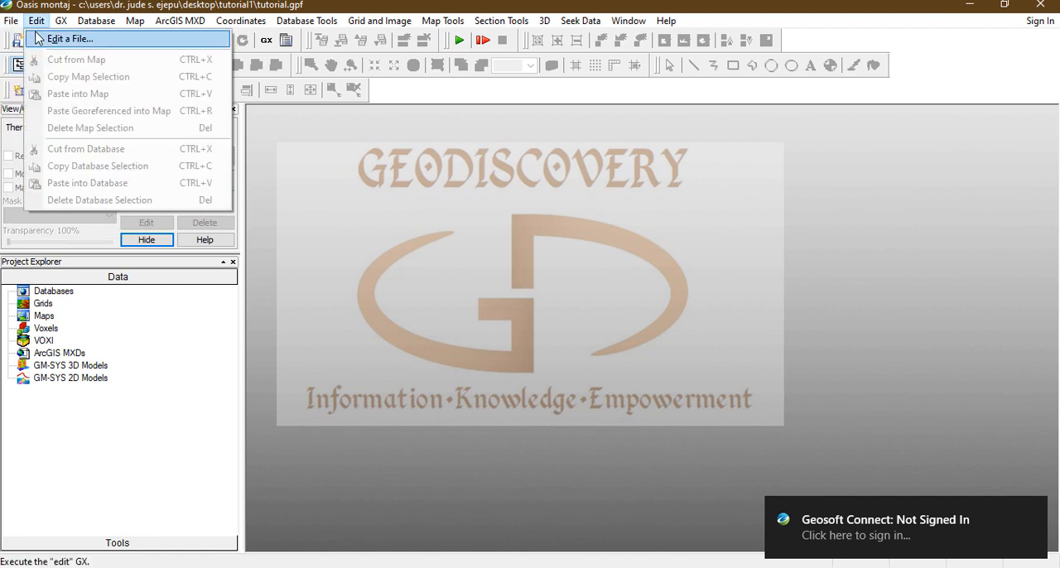
{"action": "mouse_move", "coordinate": [30, 45]}
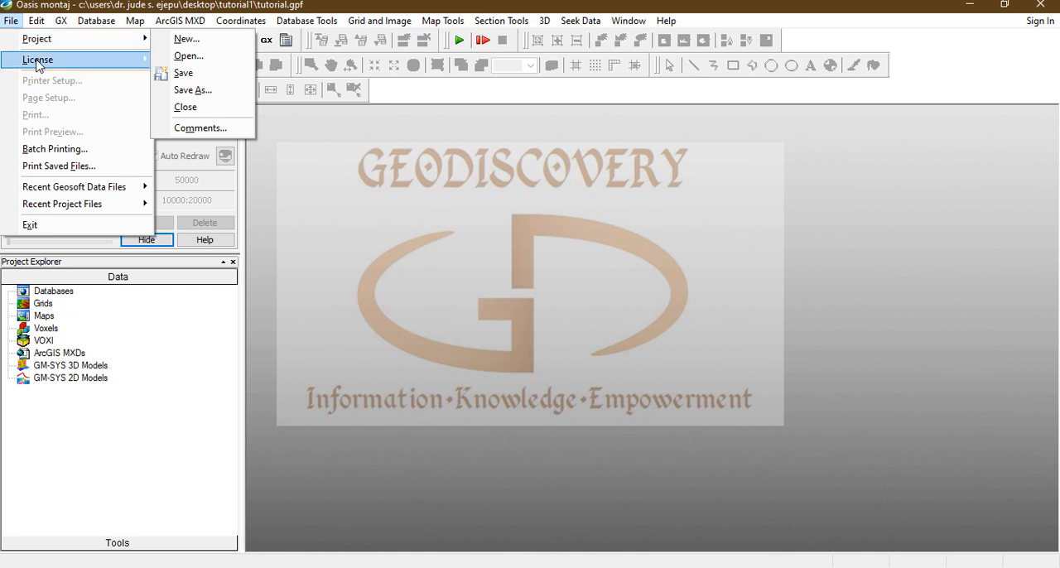
{"action": "mouse_move", "coordinate": [38, 66]}
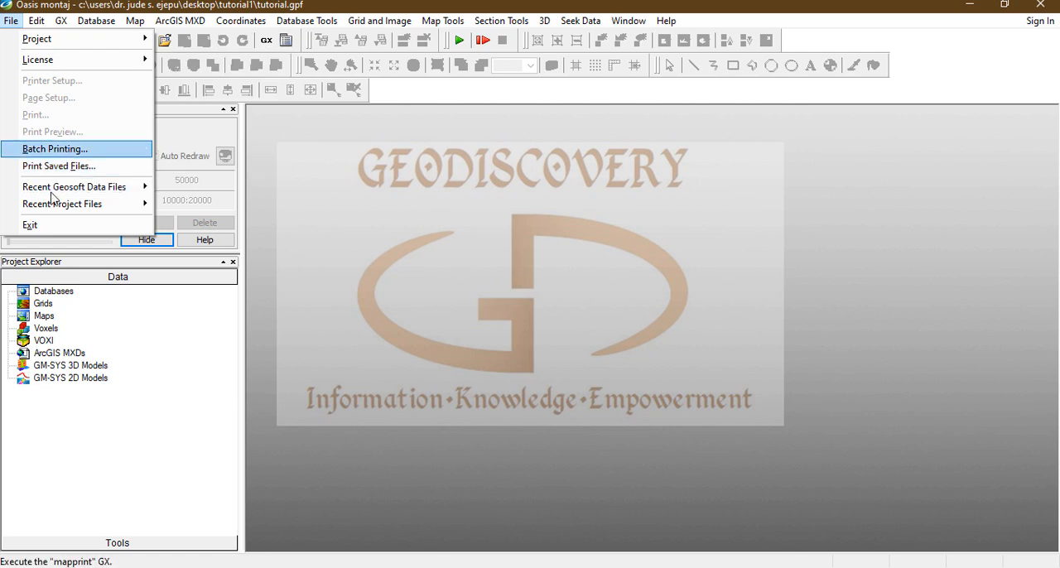
{"action": "mouse_move", "coordinate": [80, 190]}
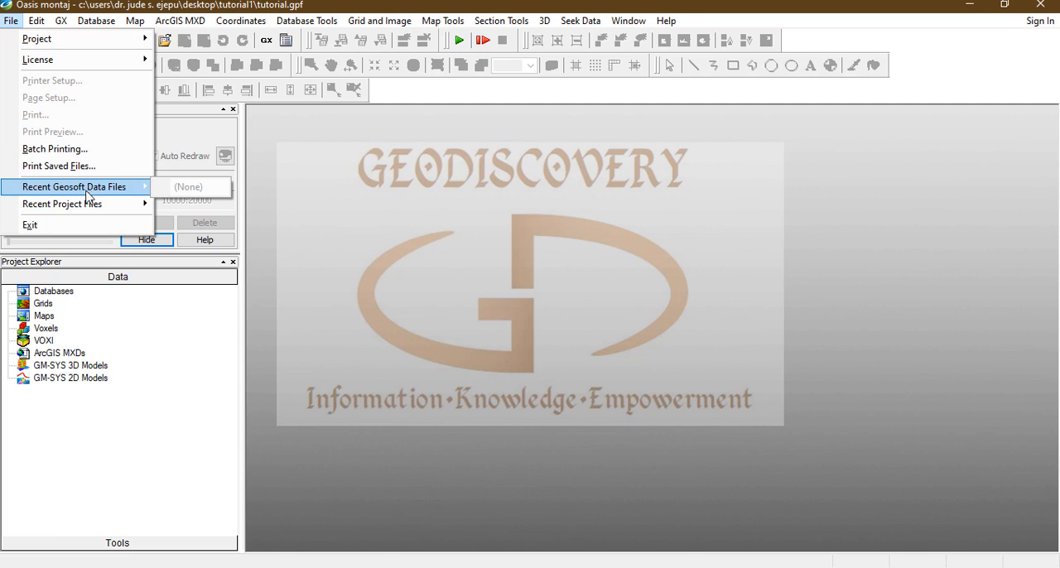
{"action": "mouse_move", "coordinate": [106, 209]}
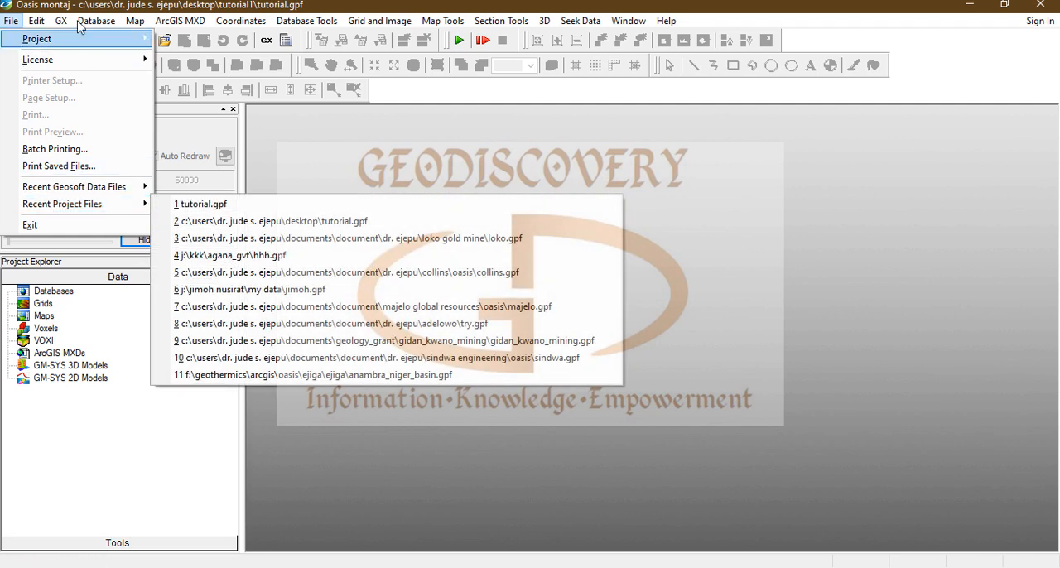
{"action": "mouse_move", "coordinate": [42, 23]}
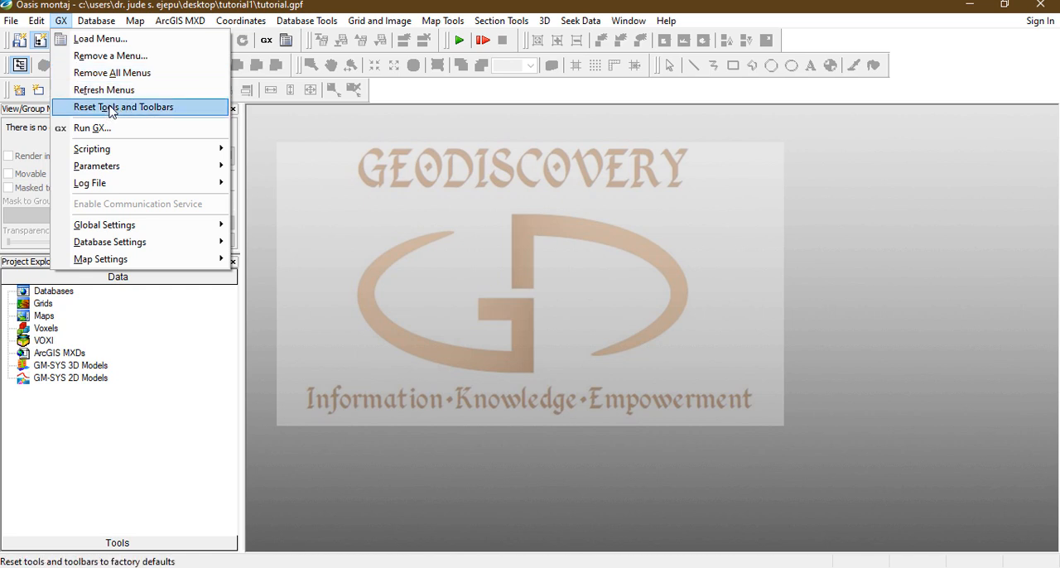
{"action": "mouse_move", "coordinate": [96, 20]}
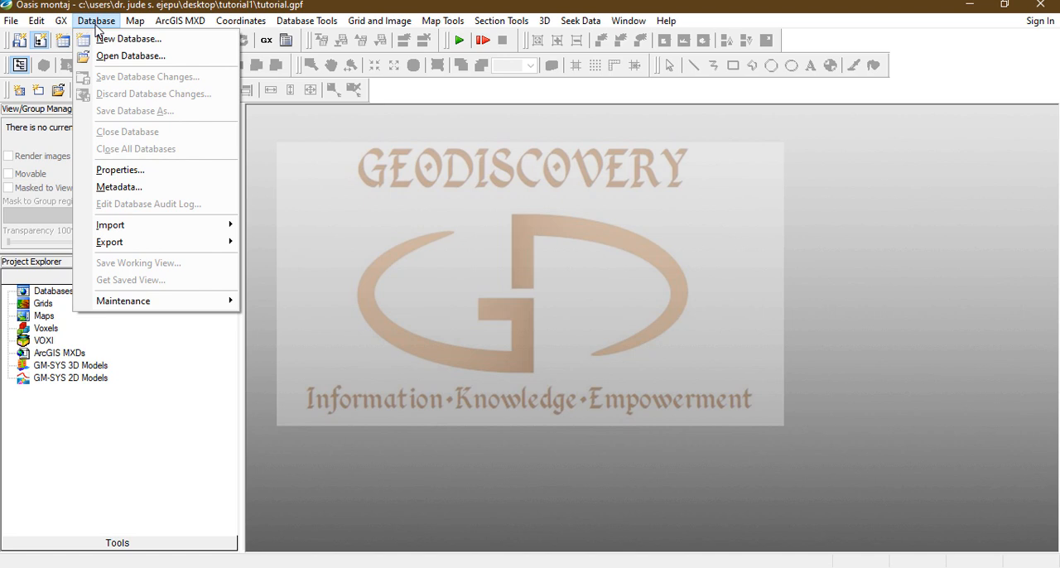
{"action": "mouse_move", "coordinate": [164, 308]}
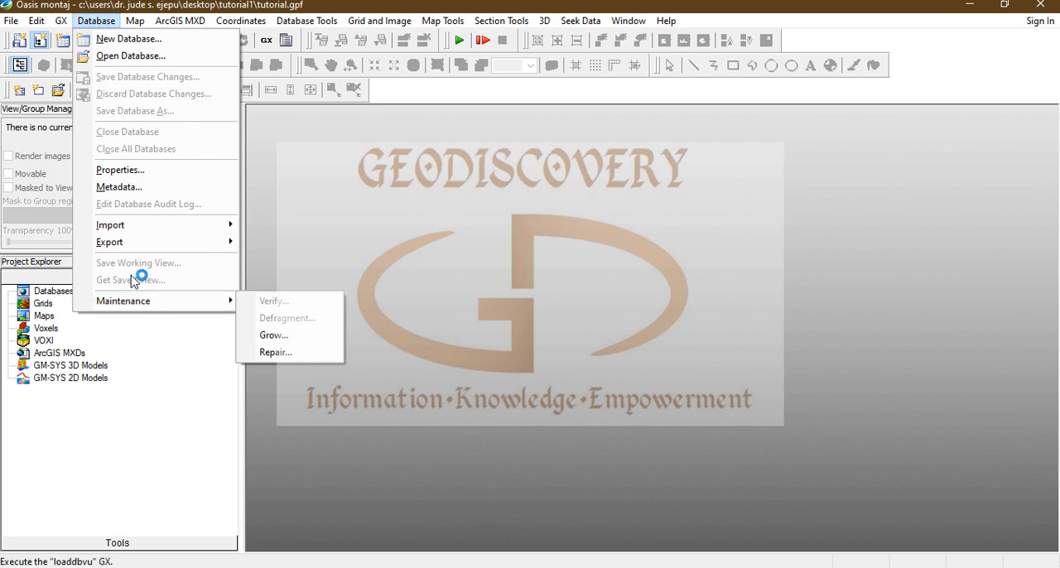
{"action": "mouse_move", "coordinate": [139, 20]}
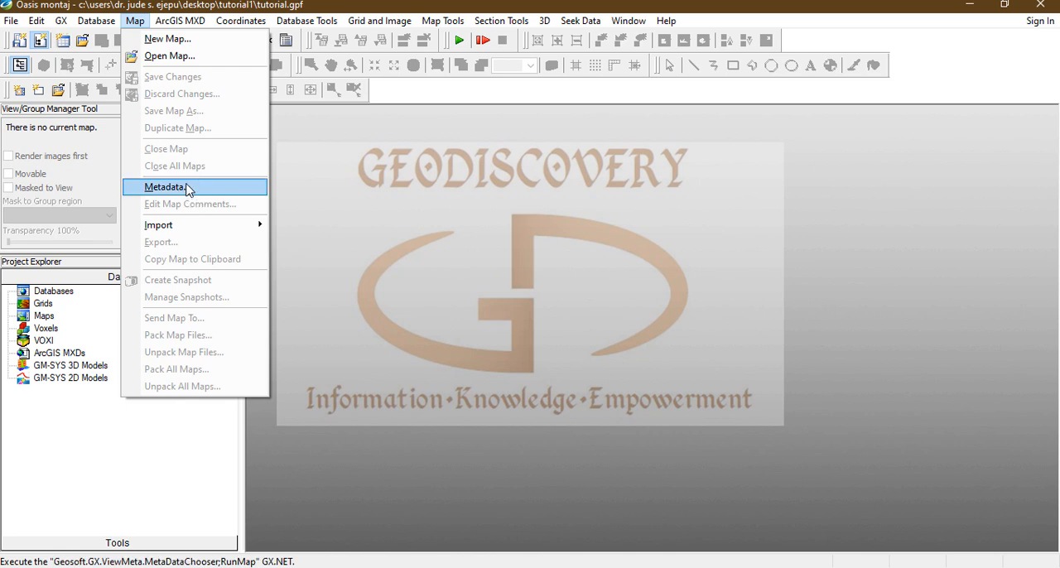
Step: Examine the commands for ArcGIS MXD files, coordinates and georeferencing, and the database utilities, filters and geostatistics tools
{"action": "left_click", "coordinate": [182, 23]}
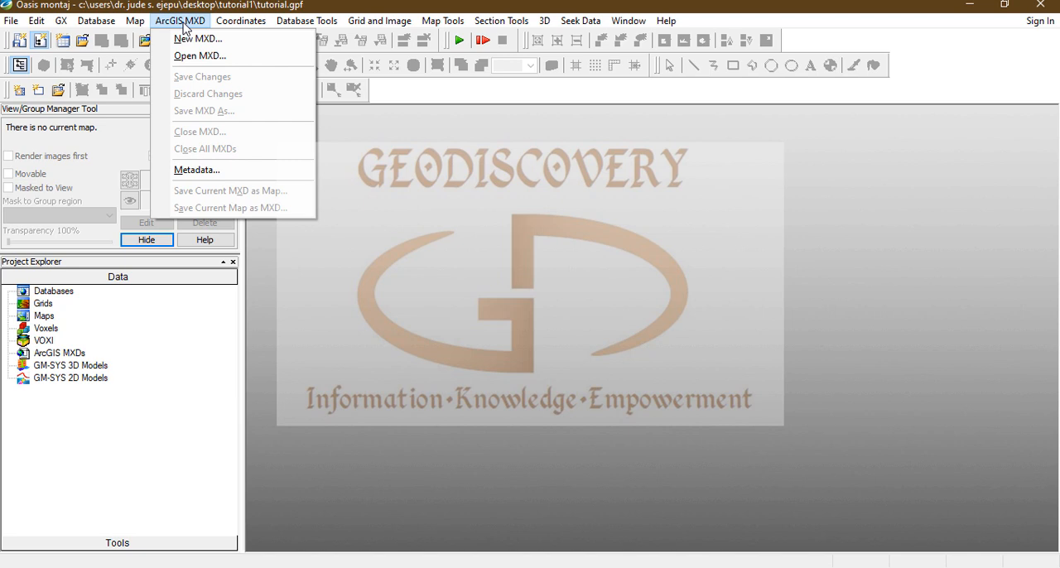
{"action": "mouse_move", "coordinate": [238, 24]}
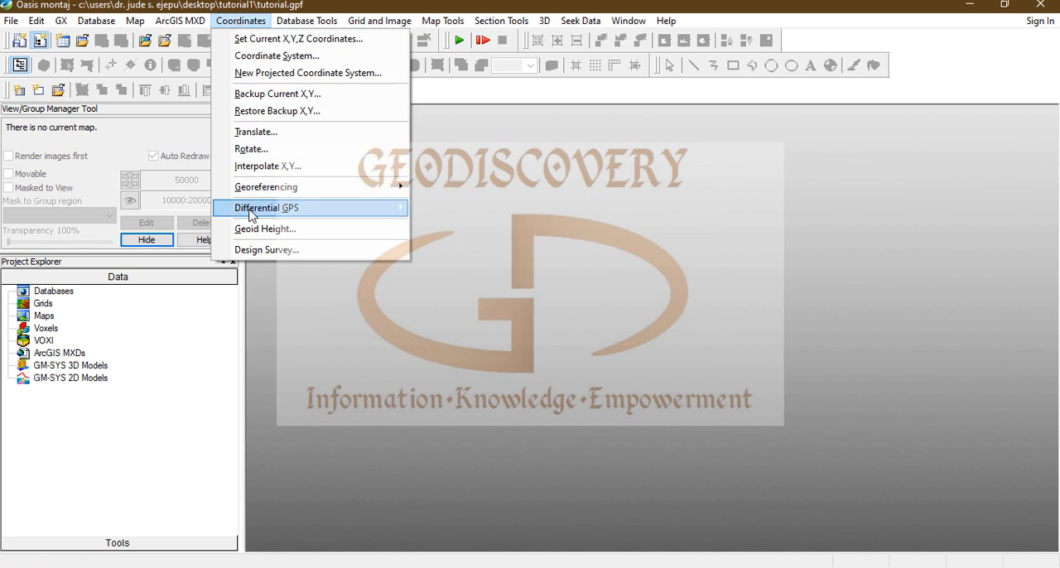
{"action": "mouse_move", "coordinate": [252, 216]}
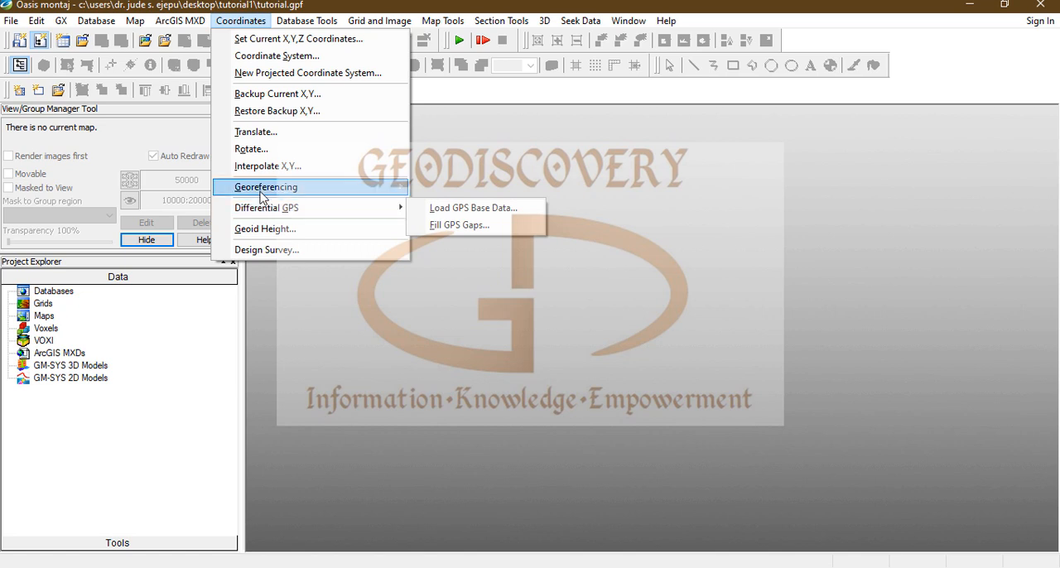
{"action": "mouse_move", "coordinate": [262, 196]}
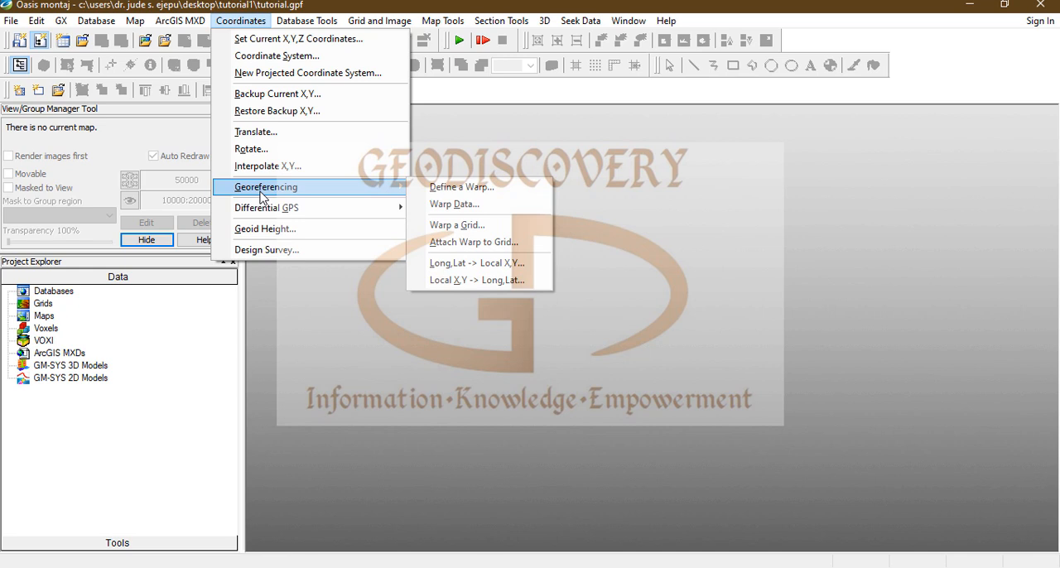
{"action": "mouse_move", "coordinate": [318, 25]}
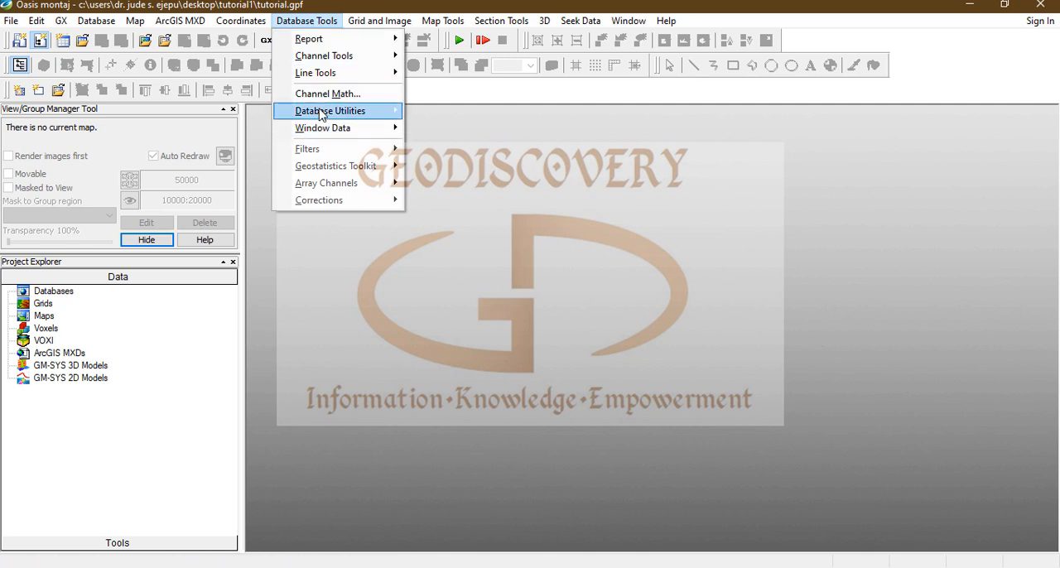
{"action": "mouse_move", "coordinate": [313, 115]}
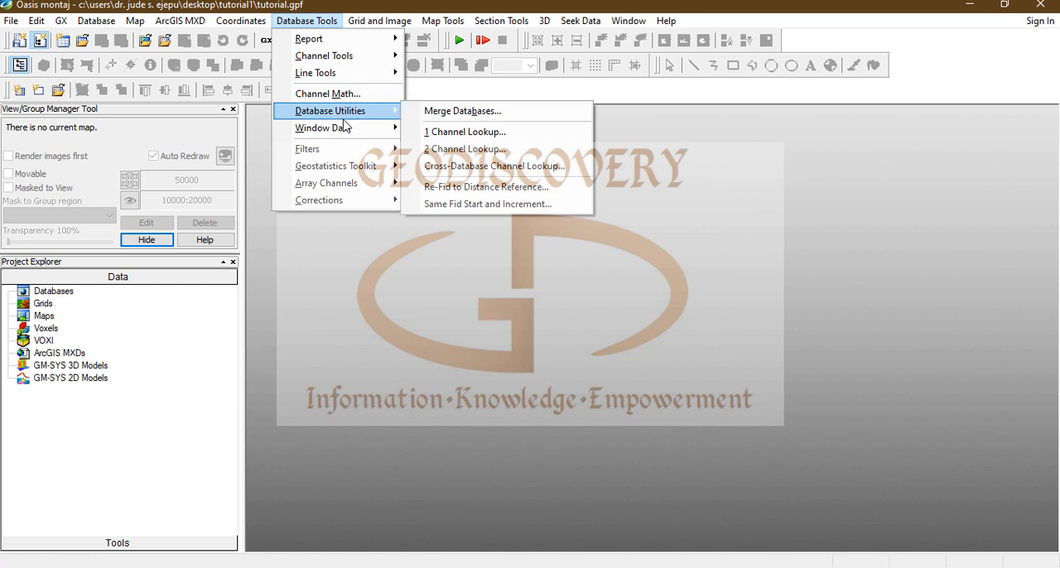
{"action": "mouse_move", "coordinate": [310, 135]}
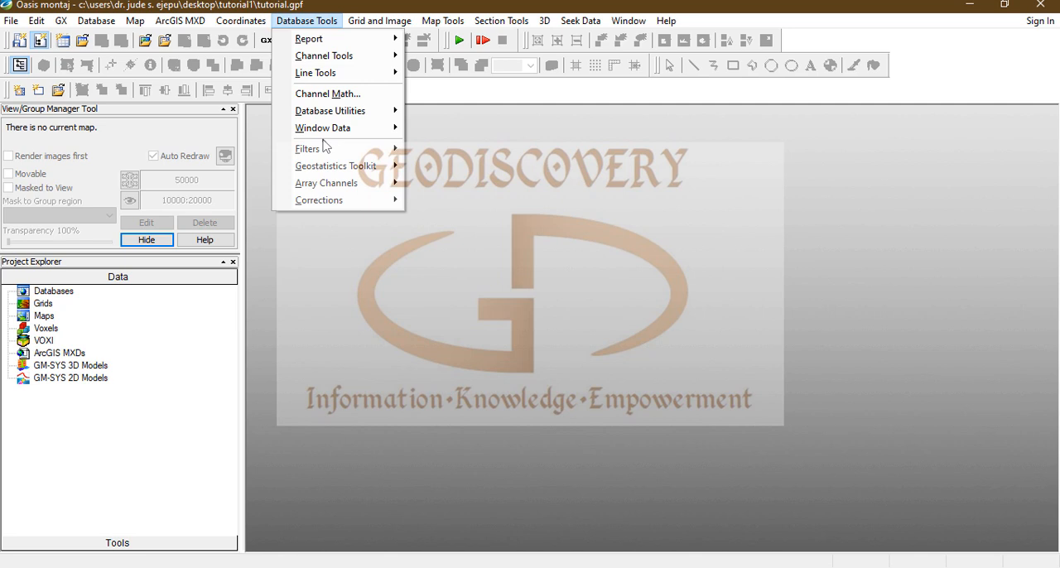
{"action": "mouse_move", "coordinate": [327, 156]}
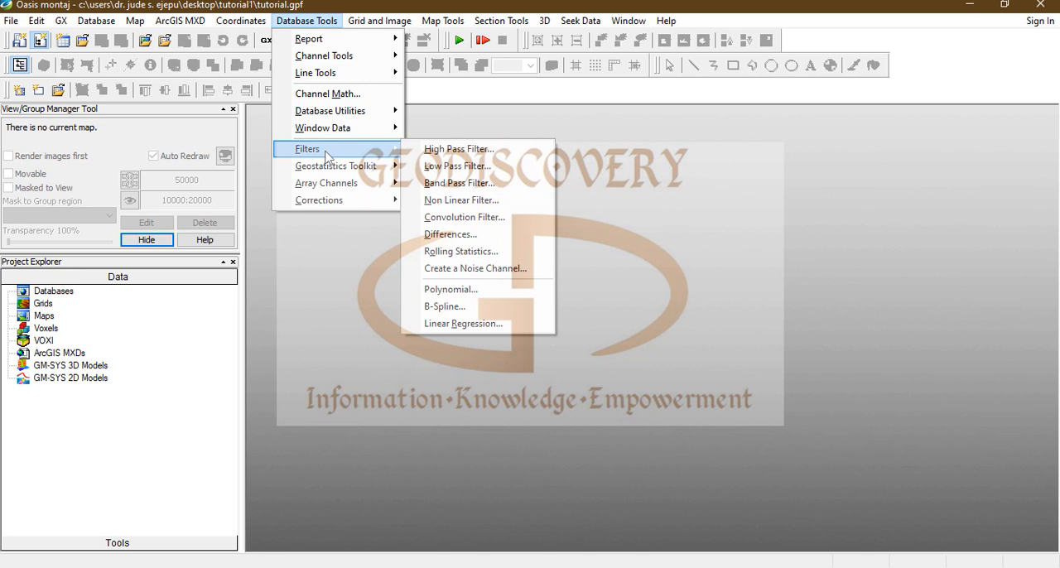
{"action": "mouse_move", "coordinate": [349, 177]}
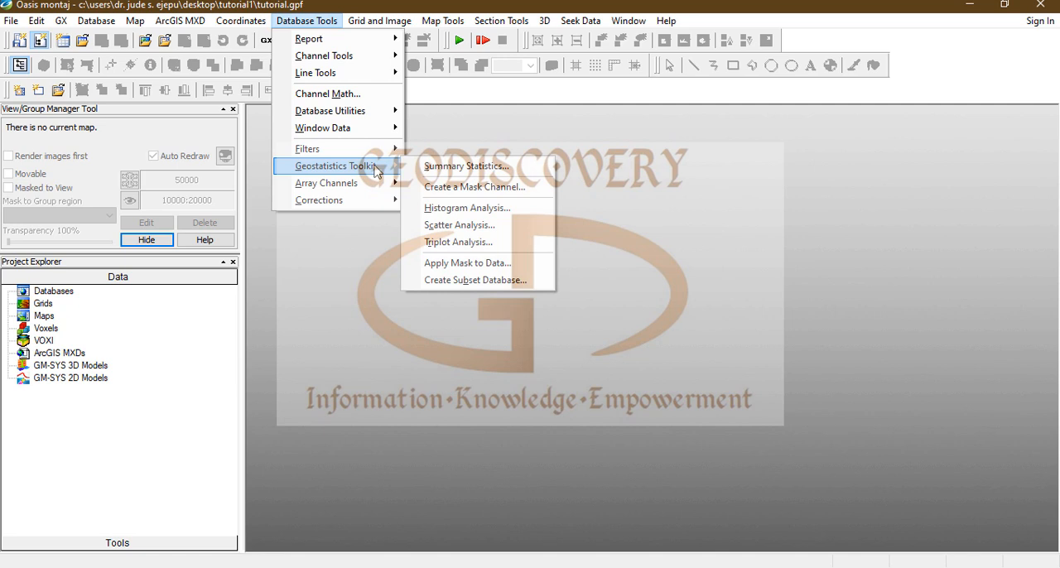
Step: Examine the gridding and grid display options, the map and section tools, and the data seeking, window and help commands
{"action": "mouse_move", "coordinate": [380, 23]}
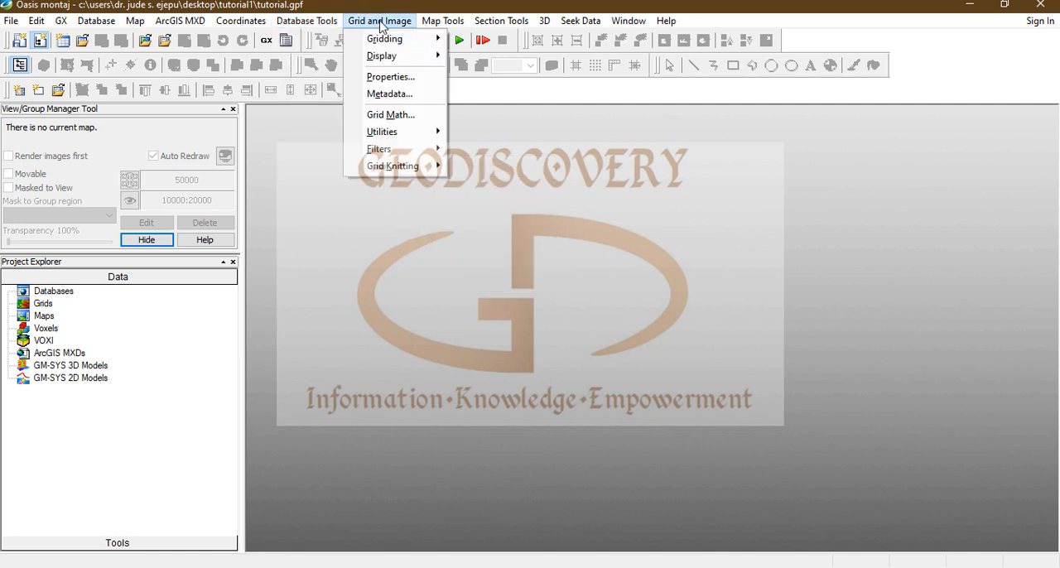
{"action": "mouse_move", "coordinate": [386, 43]}
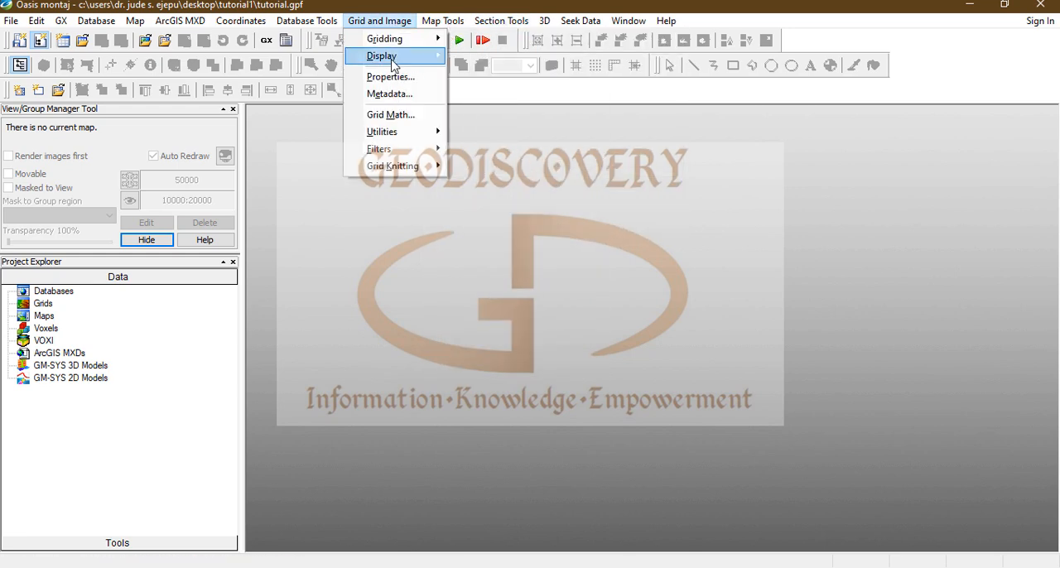
{"action": "mouse_move", "coordinate": [424, 40]}
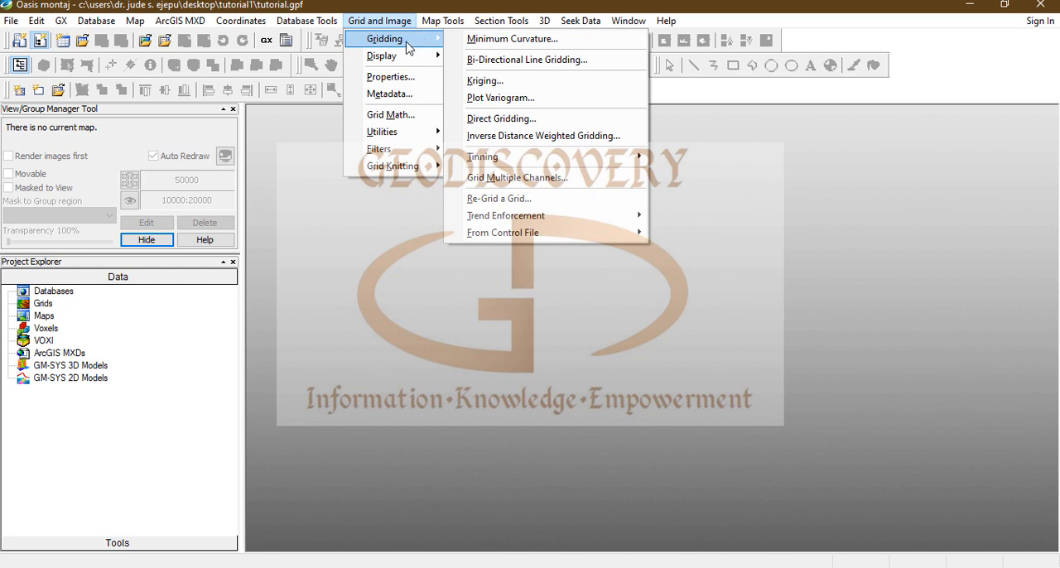
{"action": "mouse_move", "coordinate": [398, 65]}
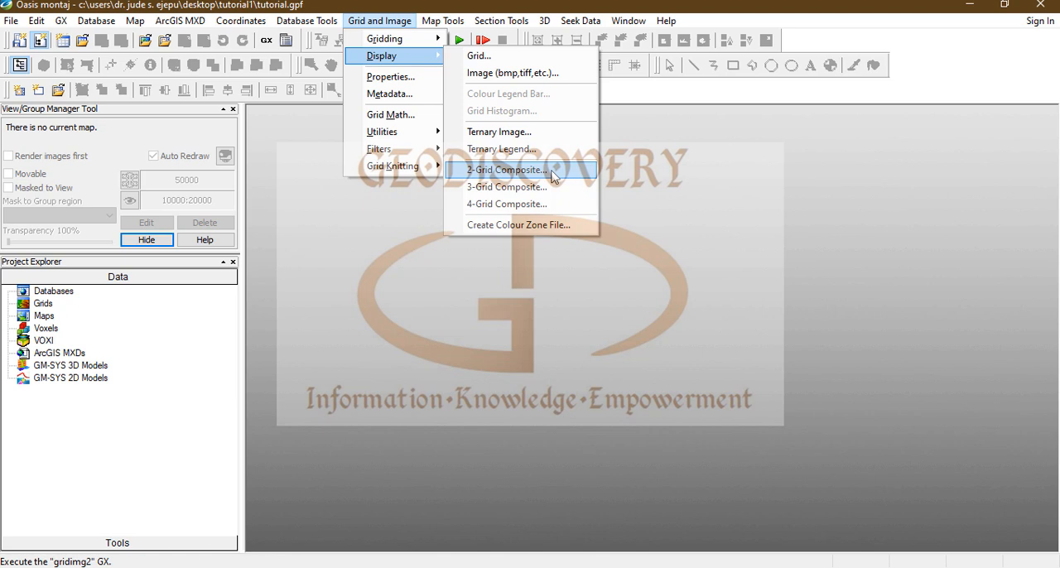
{"action": "mouse_move", "coordinate": [469, 26]}
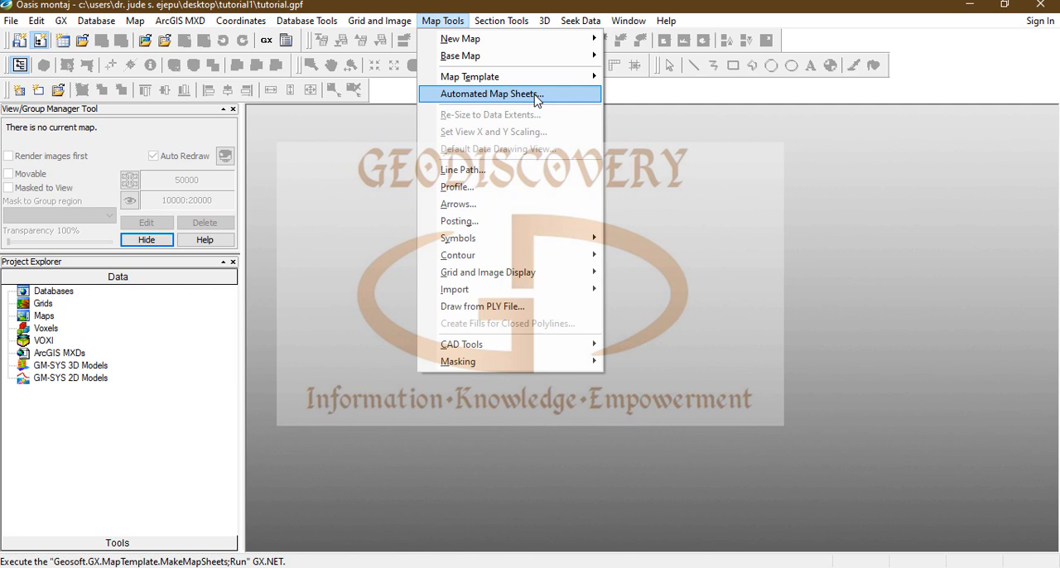
{"action": "mouse_move", "coordinate": [484, 261]}
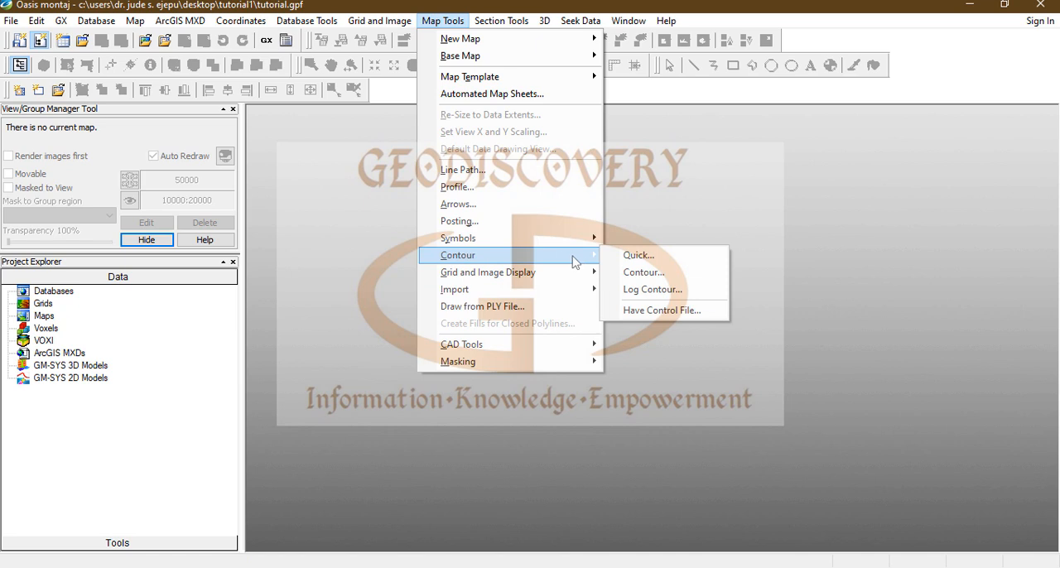
{"action": "mouse_move", "coordinate": [508, 249]}
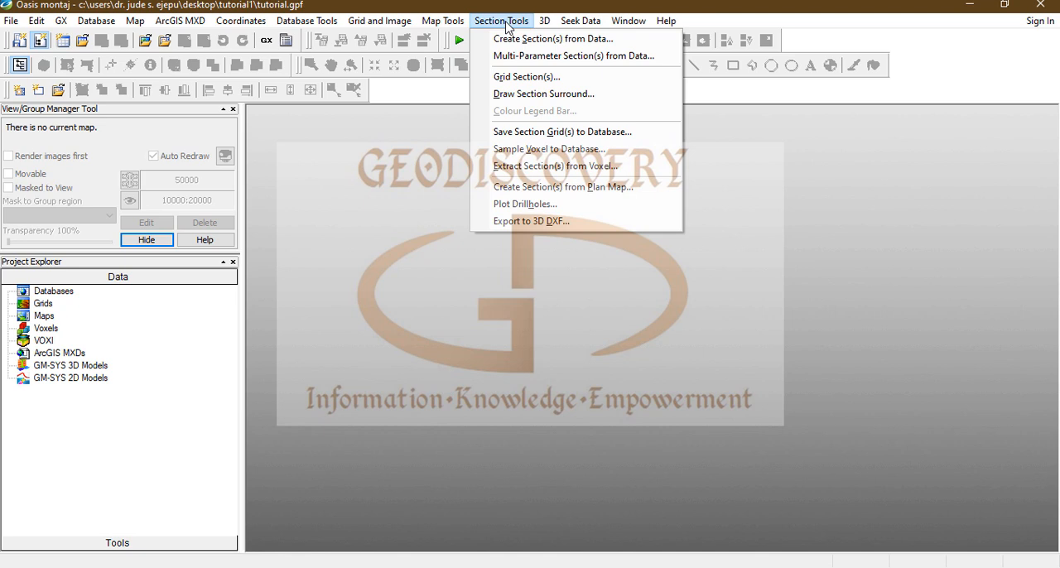
{"action": "mouse_move", "coordinate": [581, 25]}
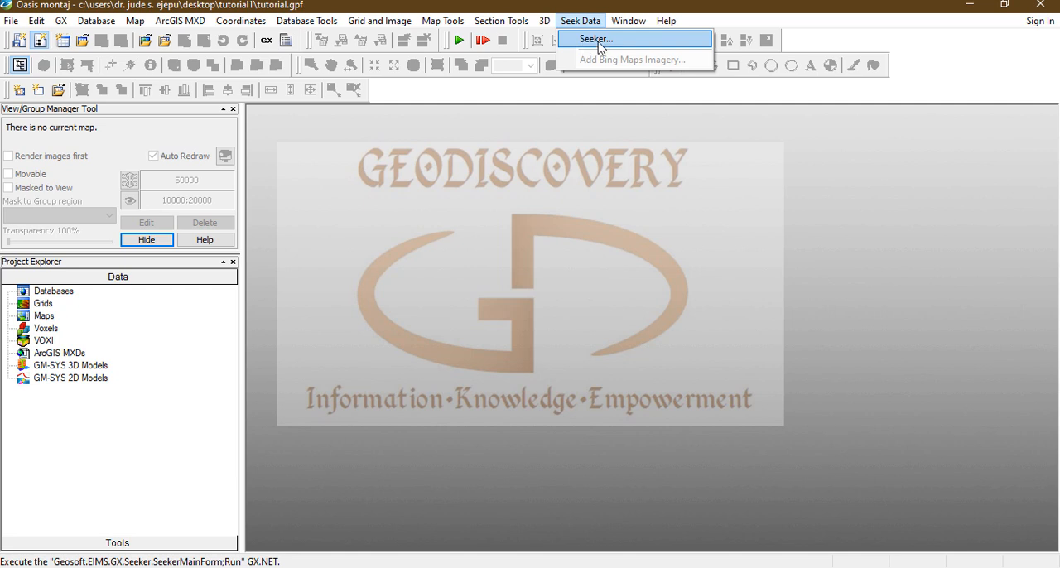
{"action": "mouse_move", "coordinate": [633, 25]}
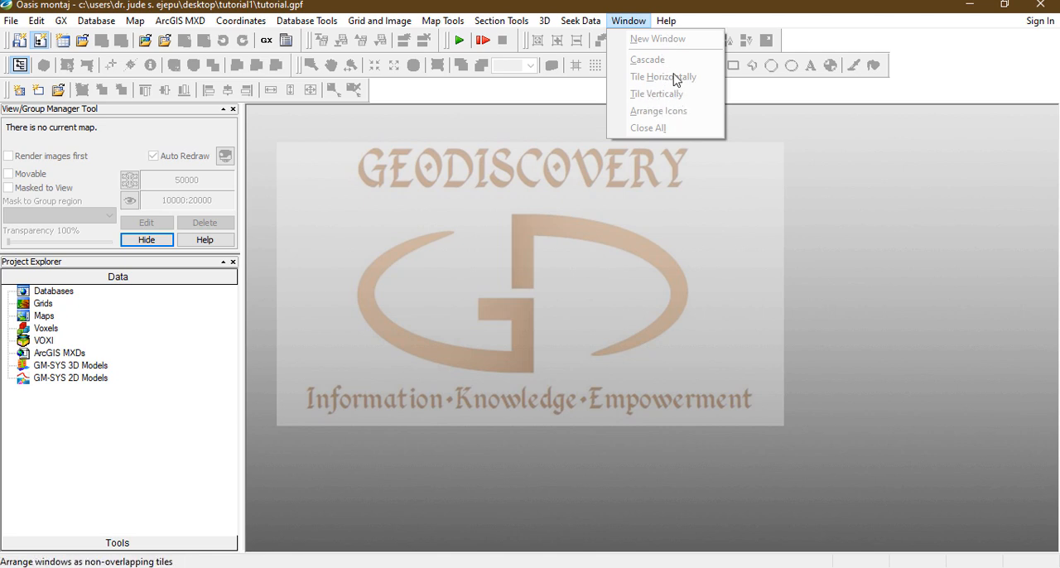
{"action": "mouse_move", "coordinate": [668, 24]}
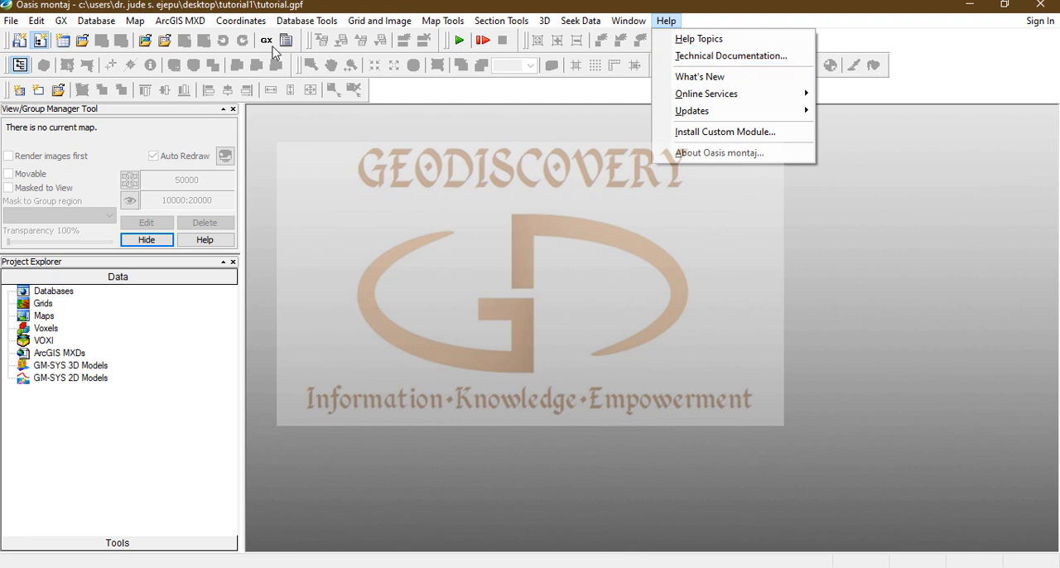
{"action": "mouse_move", "coordinate": [481, 18]}
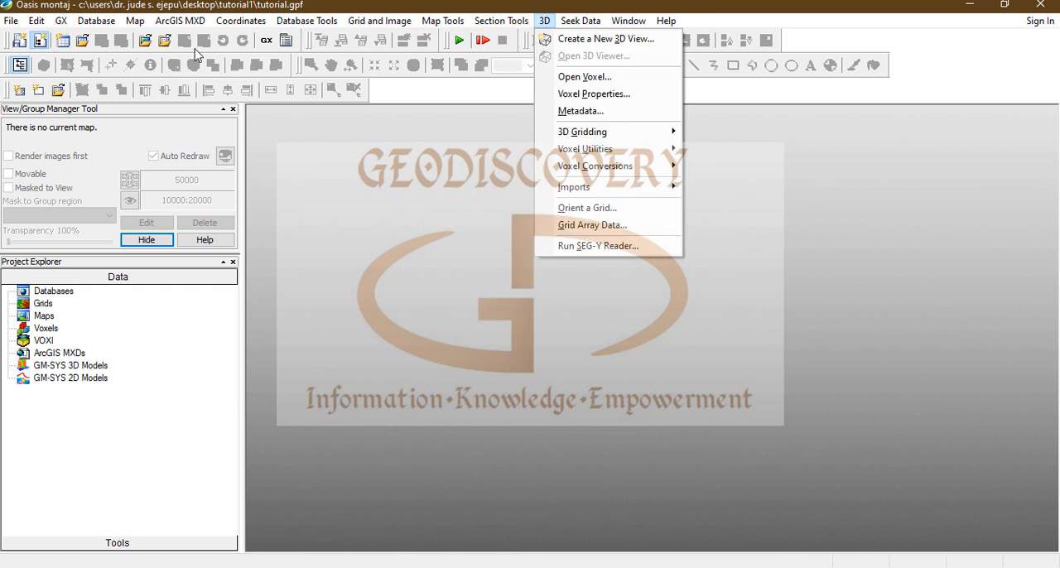
{"action": "mouse_move", "coordinate": [240, 20]}
{"action": "mouse_move", "coordinate": [380, 20]}
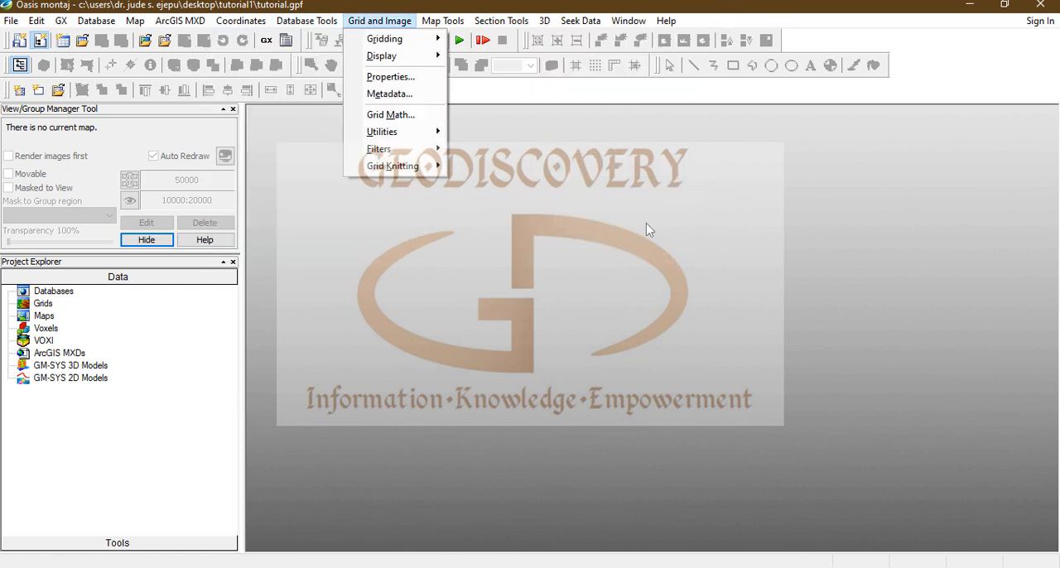
{"action": "mouse_move", "coordinate": [544, 20]}
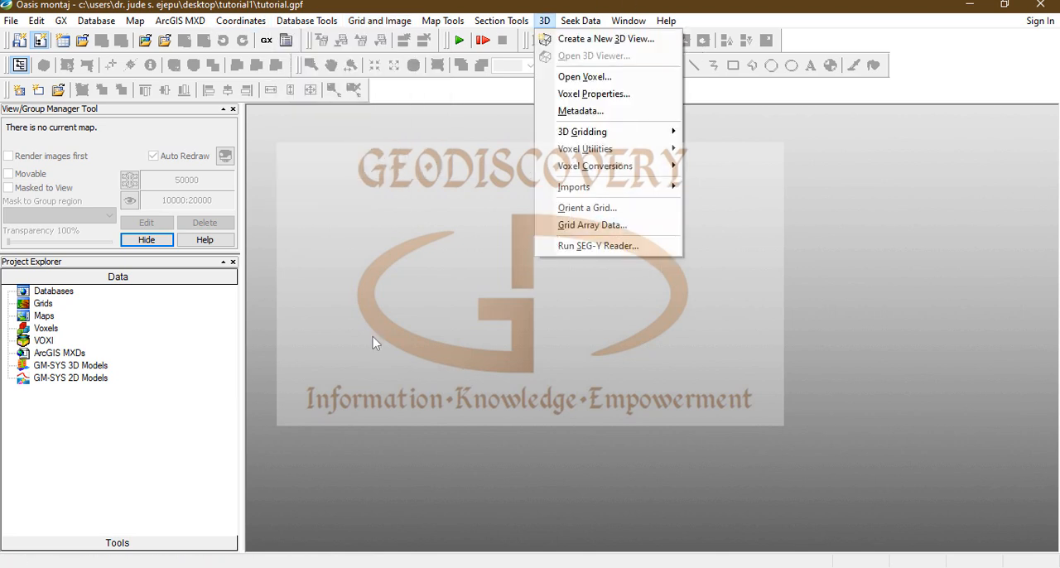
Step: Start loading additional menus and select the CET_Grid_Analysis.omn and igrf.omn files
{"action": "mouse_move", "coordinate": [63, 25]}
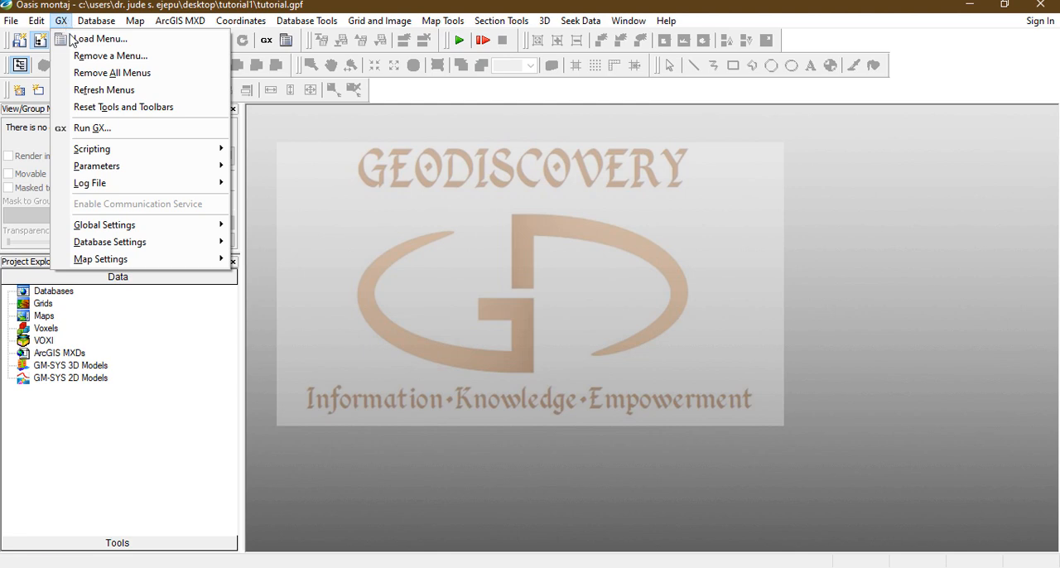
{"action": "left_click", "coordinate": [83, 39]}
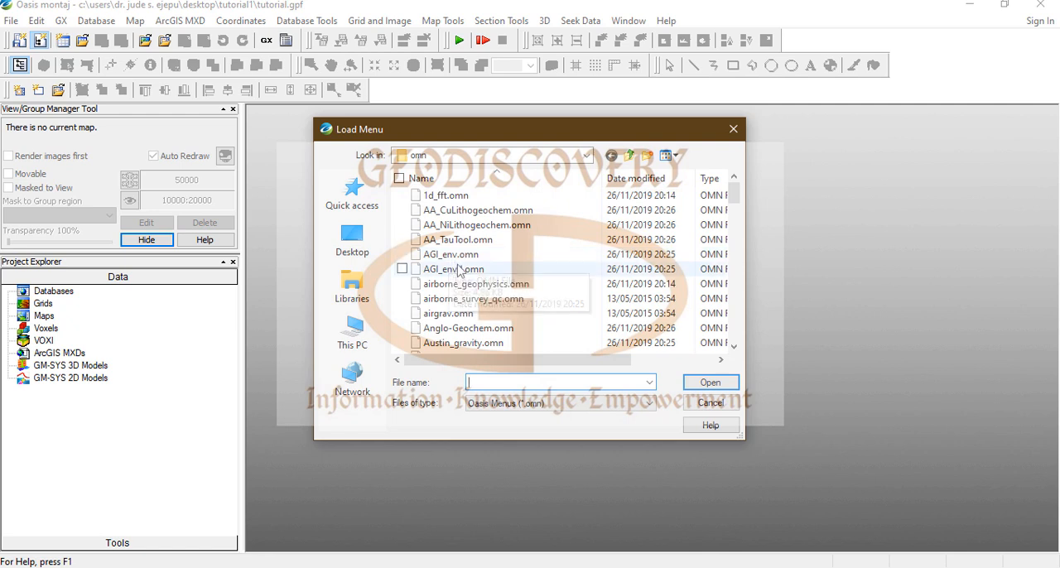
{"action": "scroll", "coordinate": [463, 290], "scroll_direction": "down", "scroll_amount": 3}
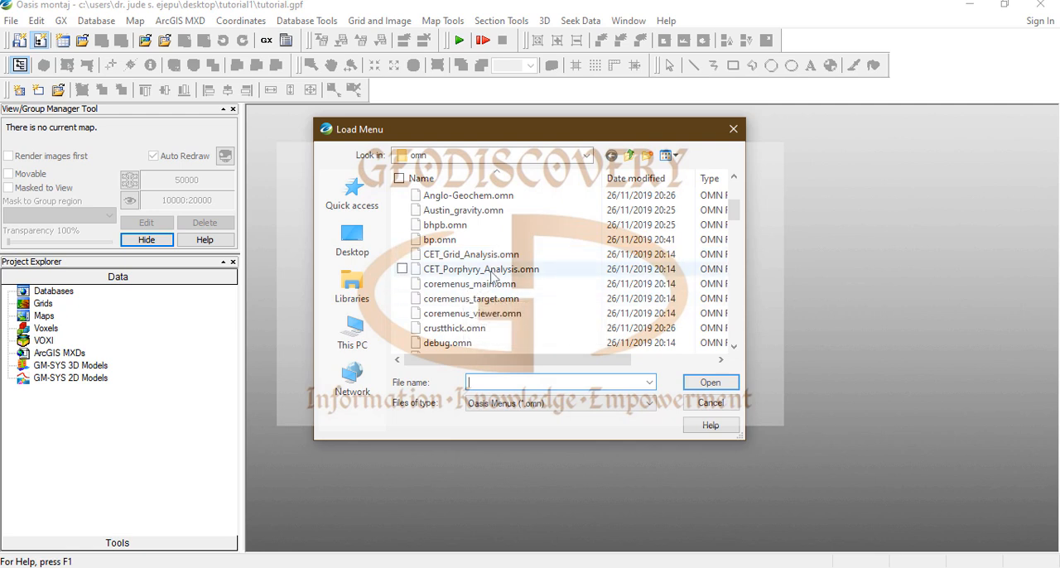
{"action": "left_click", "coordinate": [402, 256]}
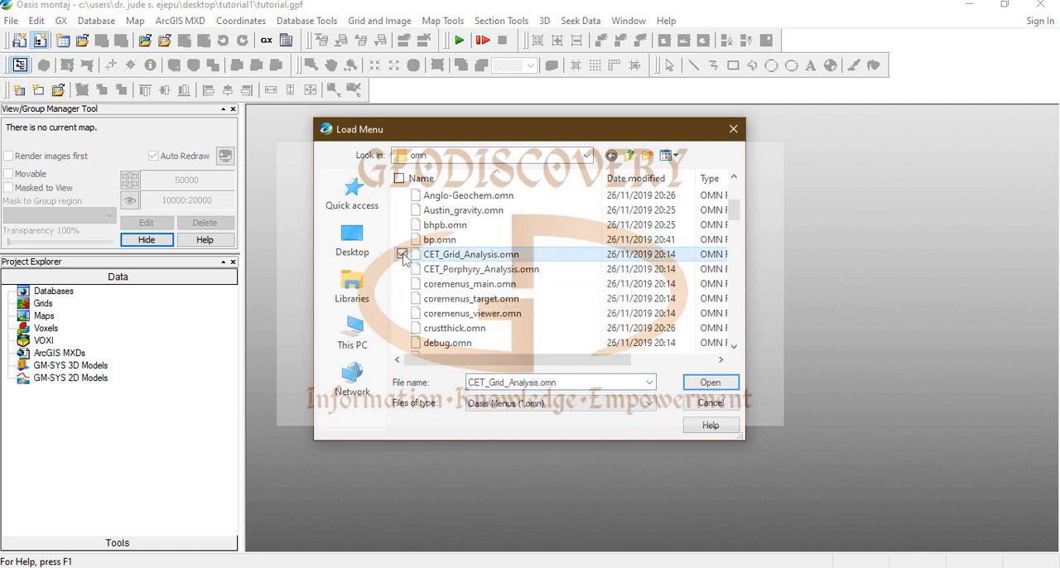
{"action": "scroll", "coordinate": [501, 288], "scroll_direction": "down", "scroll_amount": 2}
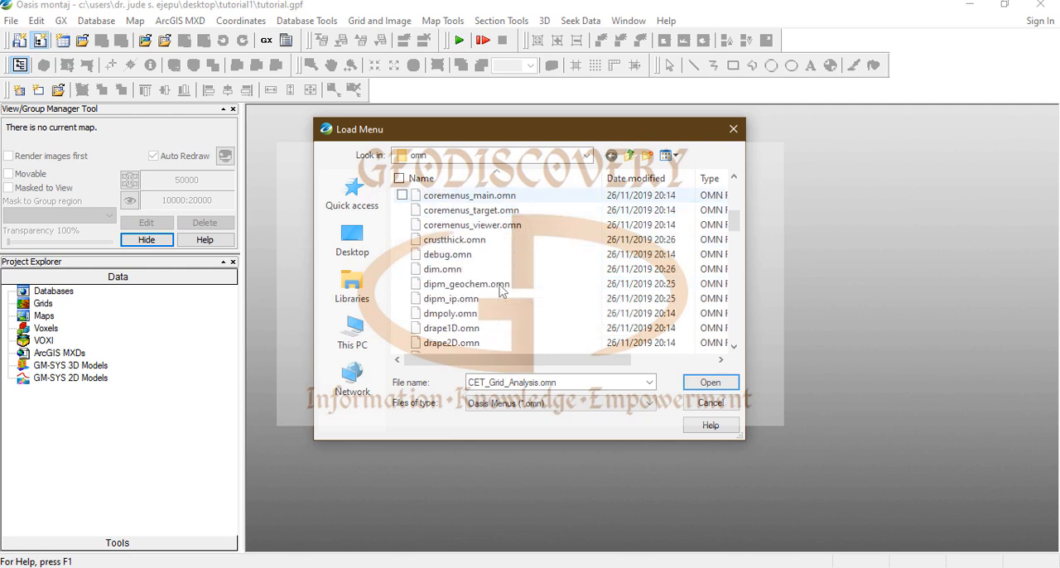
{"action": "scroll", "coordinate": [501, 290], "scroll_direction": "down", "scroll_amount": 4}
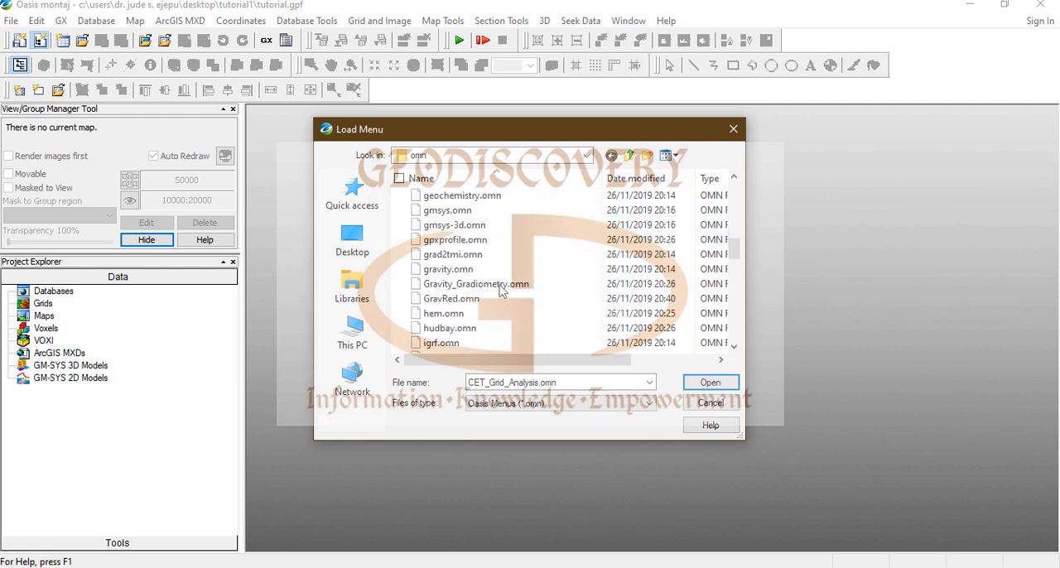
{"action": "scroll", "coordinate": [464, 306], "scroll_direction": "down", "scroll_amount": 1}
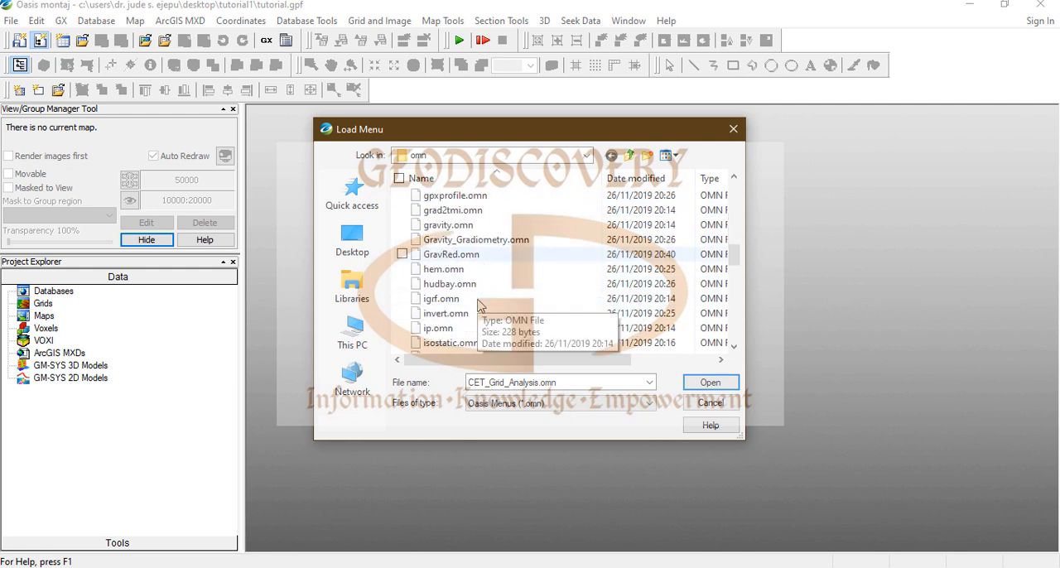
{"action": "left_click", "coordinate": [402, 298]}
Step: Add magmap.omn and spi.omn to the selected menu files and load them all
{"action": "scroll", "coordinate": [515, 305], "scroll_direction": "down", "scroll_amount": 2}
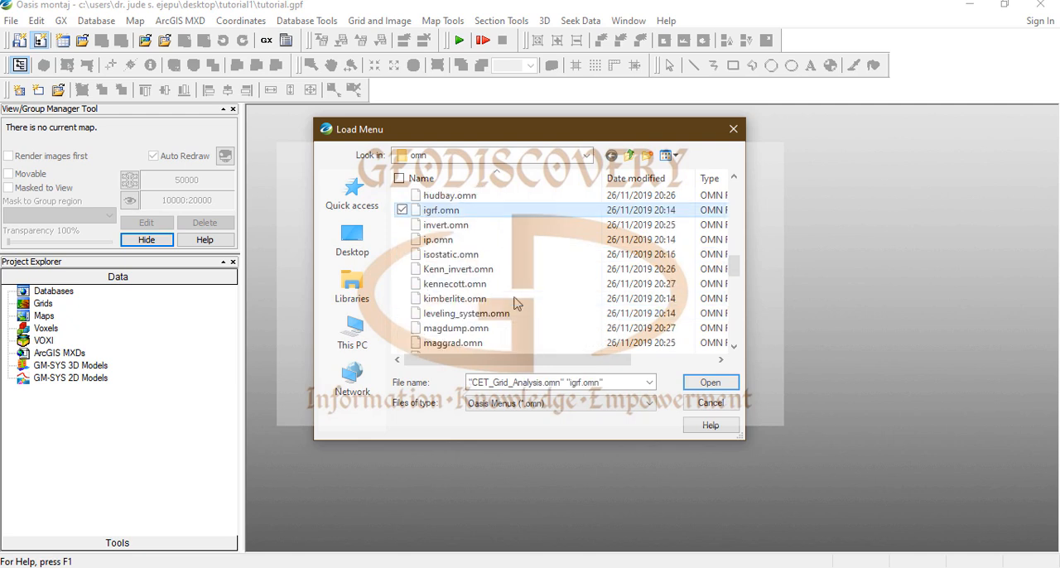
{"action": "scroll", "coordinate": [497, 310], "scroll_direction": "down", "scroll_amount": 1}
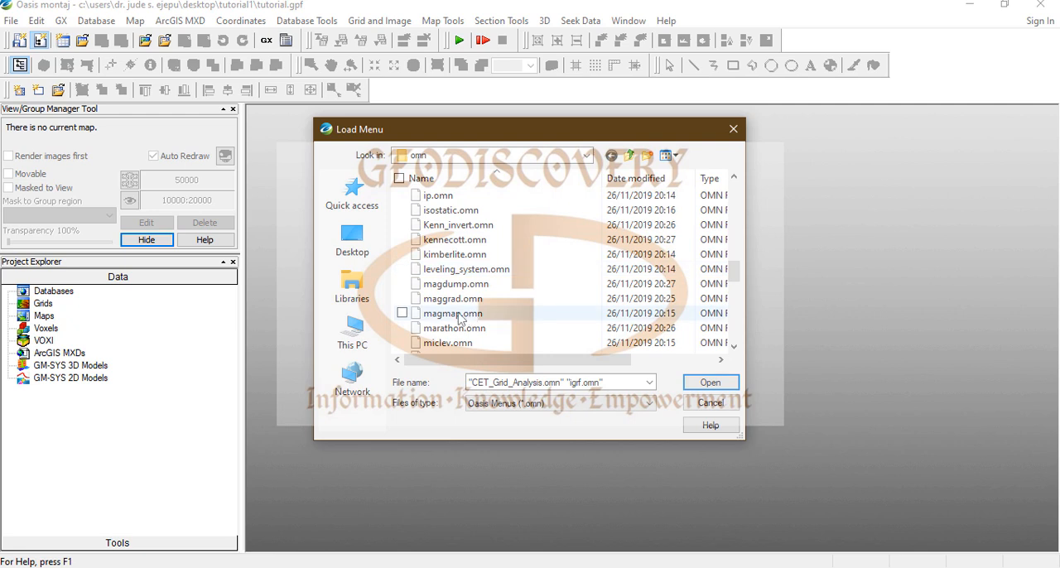
{"action": "left_click", "coordinate": [402, 313]}
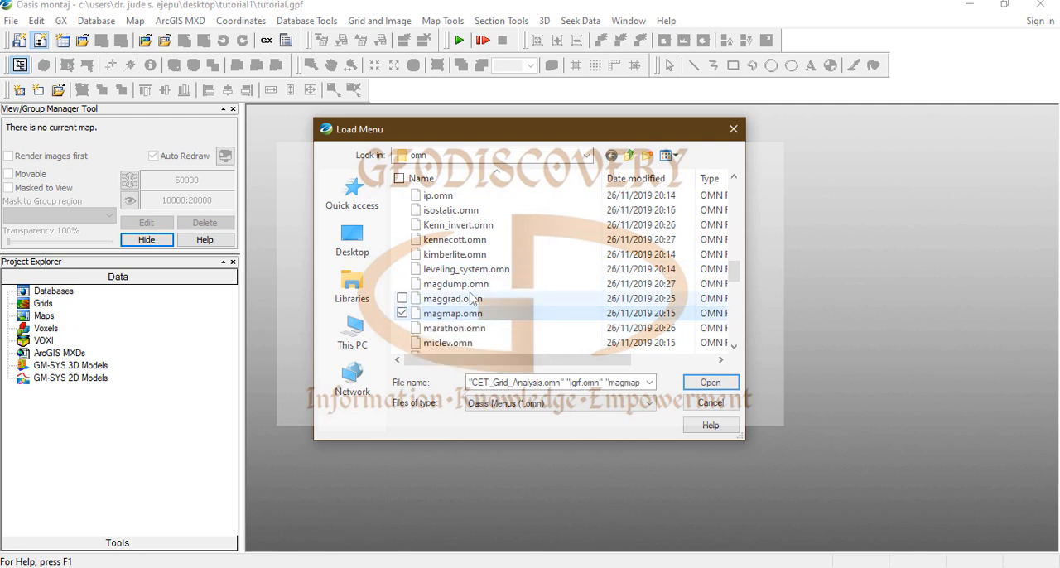
{"action": "scroll", "coordinate": [471, 300], "scroll_direction": "down", "scroll_amount": 5}
{"action": "scroll", "coordinate": [471, 307], "scroll_direction": "down", "scroll_amount": 1}
{"action": "scroll", "coordinate": [421, 329], "scroll_direction": "down", "scroll_amount": 2}
{"action": "left_click", "coordinate": [402, 269]}
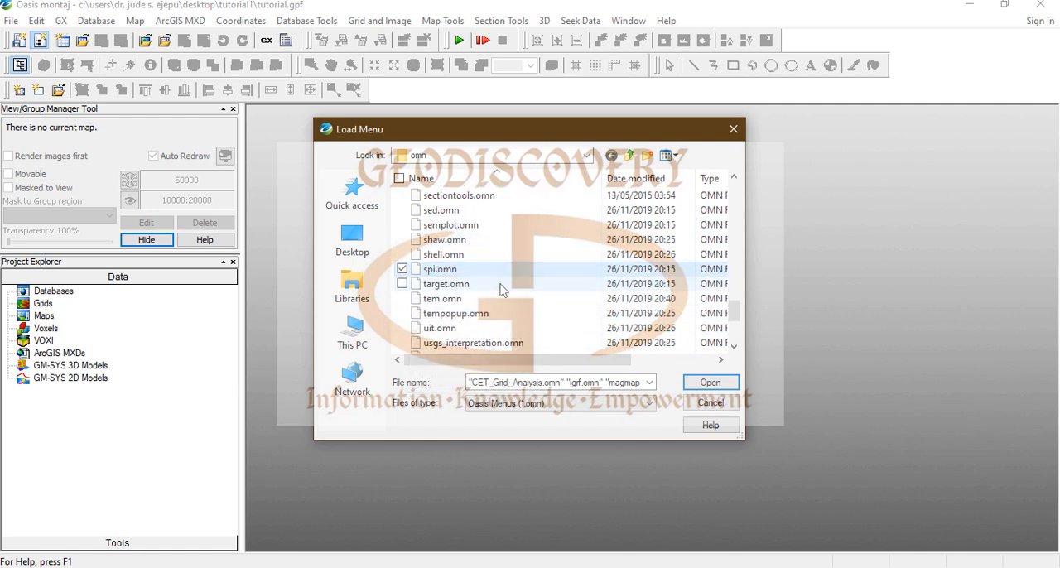
{"action": "scroll", "coordinate": [500, 290], "scroll_direction": "down", "scroll_amount": 3}
{"action": "scroll", "coordinate": [500, 289], "scroll_direction": "down", "scroll_amount": 1}
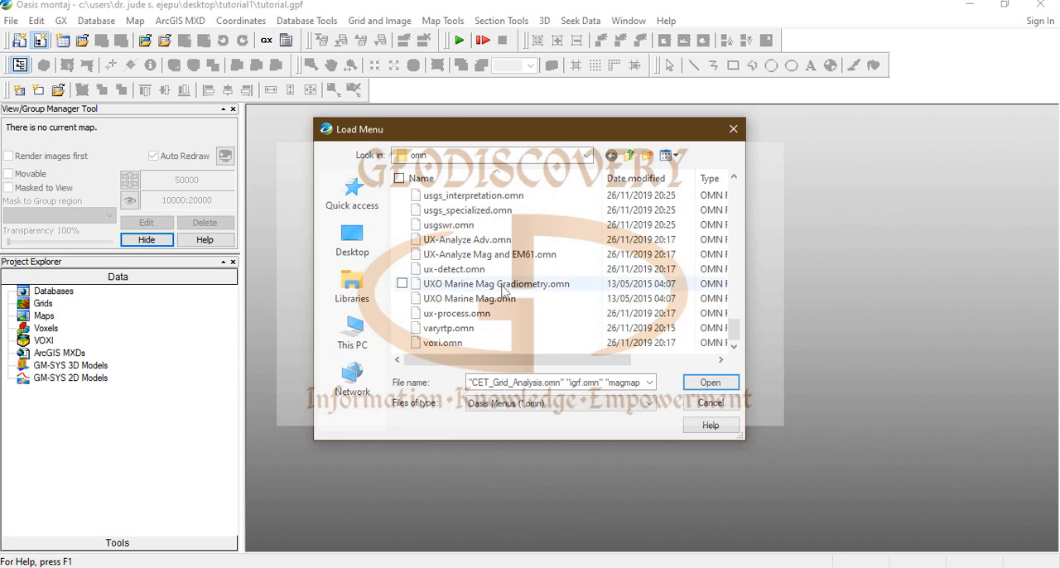
{"action": "left_click", "coordinate": [711, 384]}
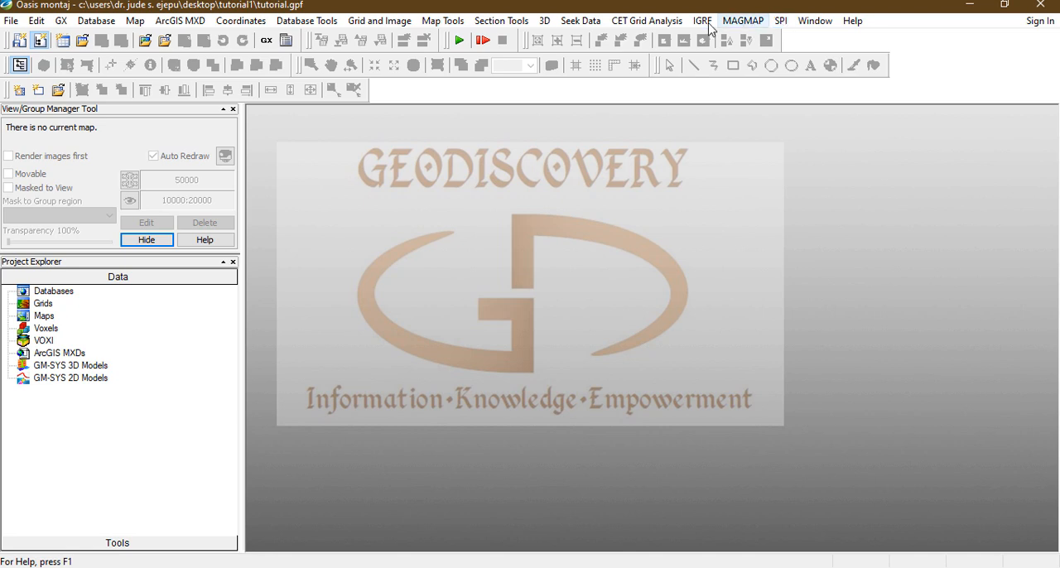
Step: Examine the commands offered by the loaded CET Grid Analysis, IGRF, MAGMAP and SPI menus
{"action": "left_click", "coordinate": [650, 23]}
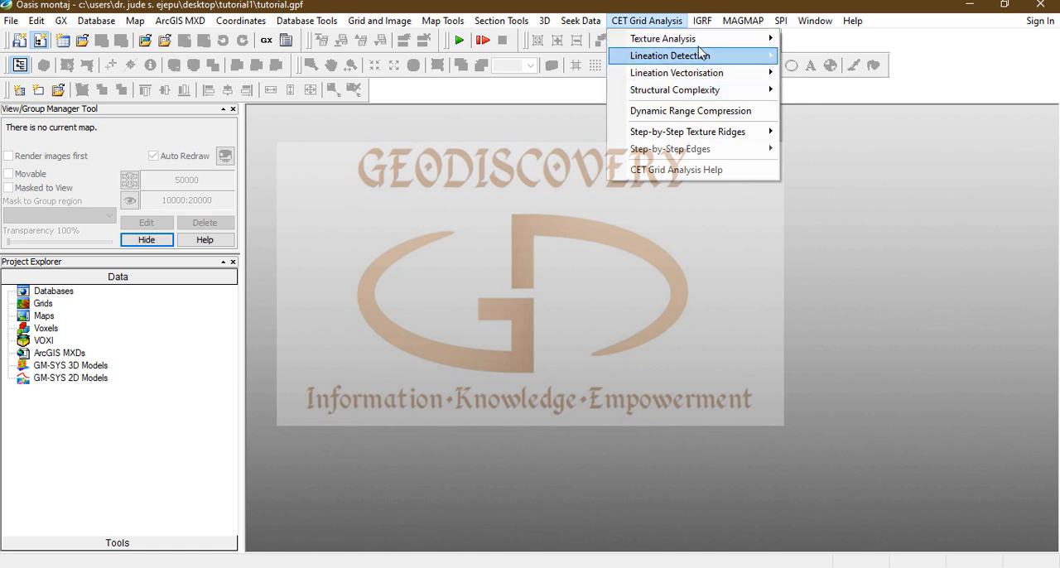
{"action": "mouse_move", "coordinate": [704, 87]}
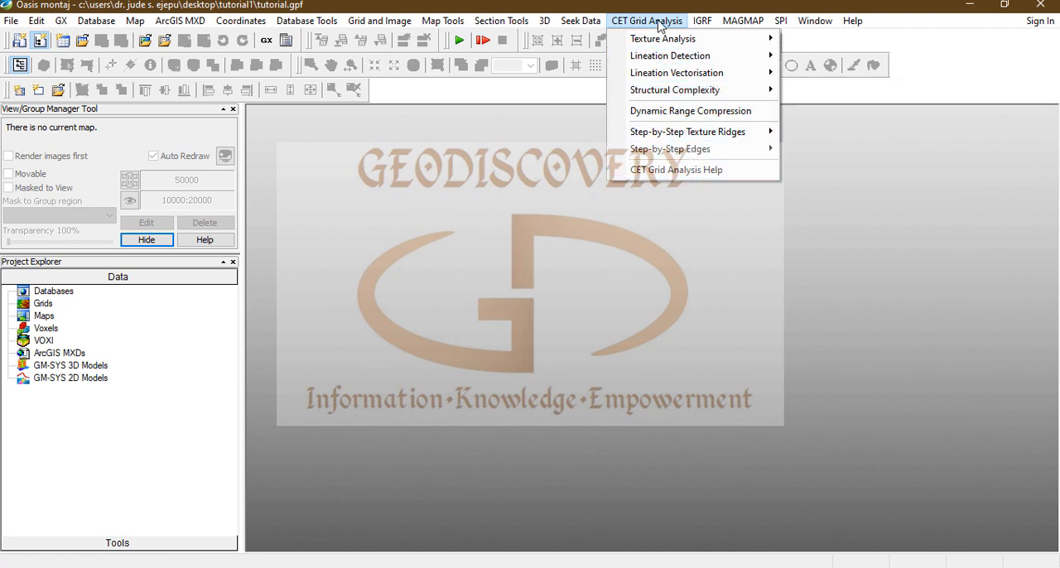
{"action": "mouse_move", "coordinate": [703, 21]}
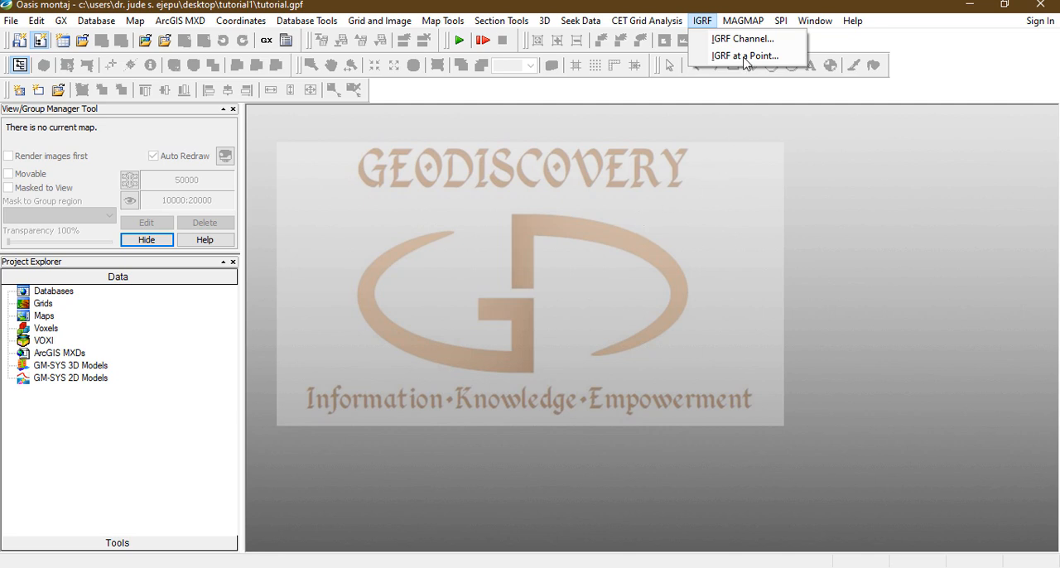
{"action": "mouse_move", "coordinate": [745, 25]}
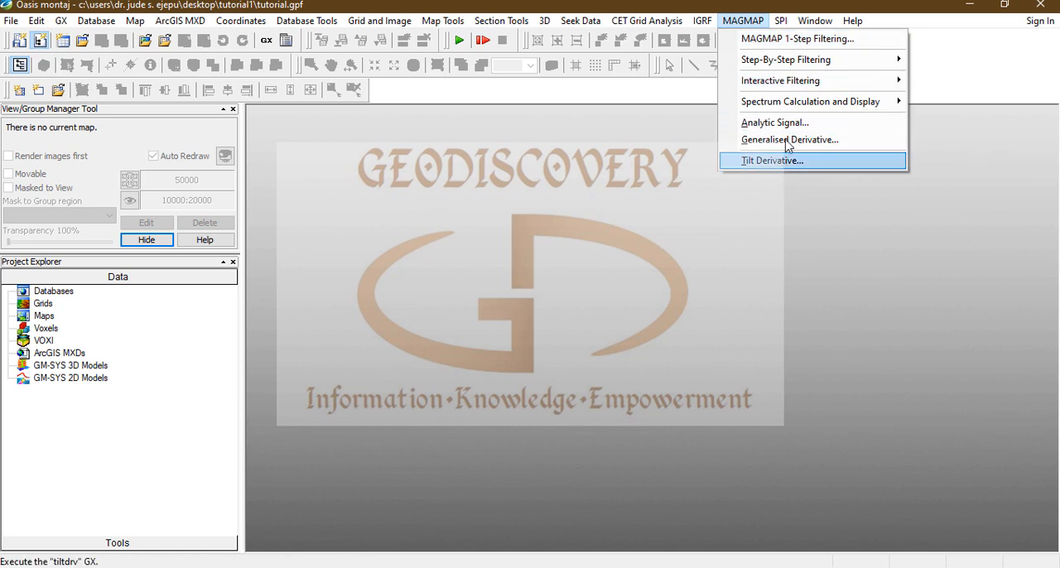
{"action": "mouse_move", "coordinate": [783, 25]}
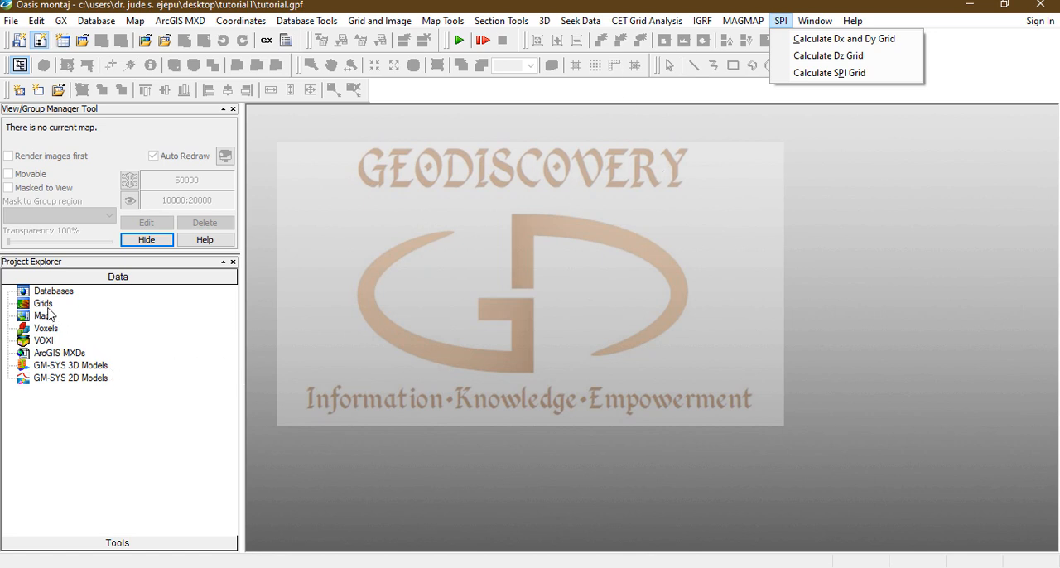
Step: Narrow the Project Explorer pane and add the grid 162_AKEERE.grd from the 162_AKEERE folder to the project
{"action": "left_click", "coordinate": [45, 306]}
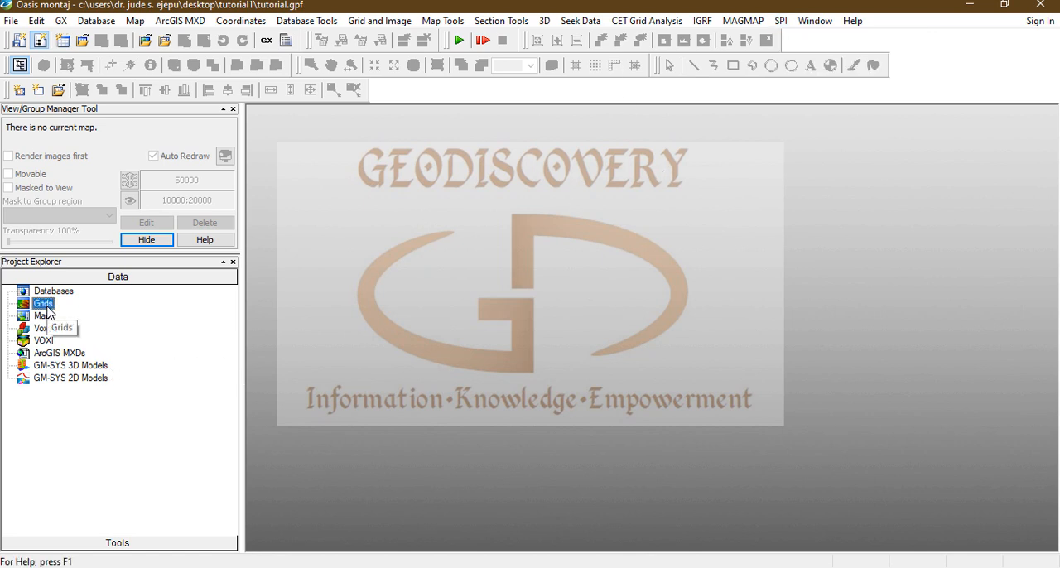
{"action": "left_click_drag", "start_coordinate": [242, 326], "coordinate": [193, 335]}
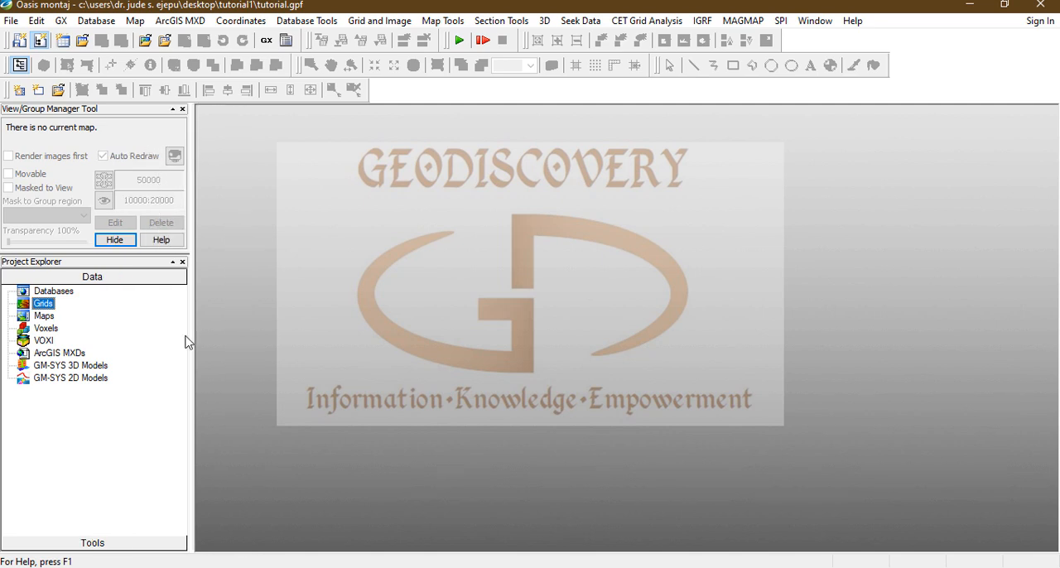
{"action": "right_click", "coordinate": [44, 308]}
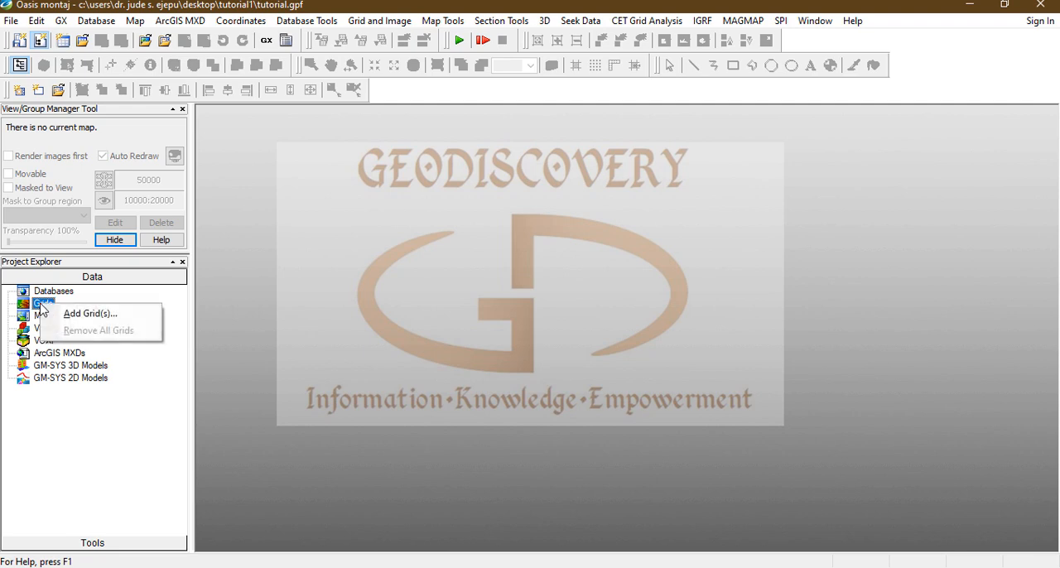
{"action": "left_click", "coordinate": [106, 315]}
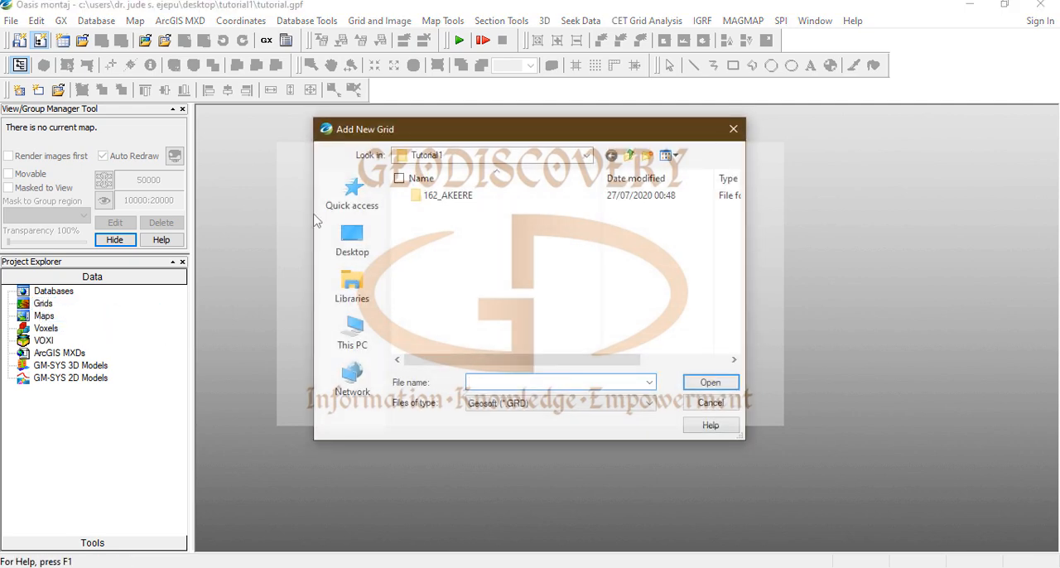
{"action": "double_click", "coordinate": [468, 197]}
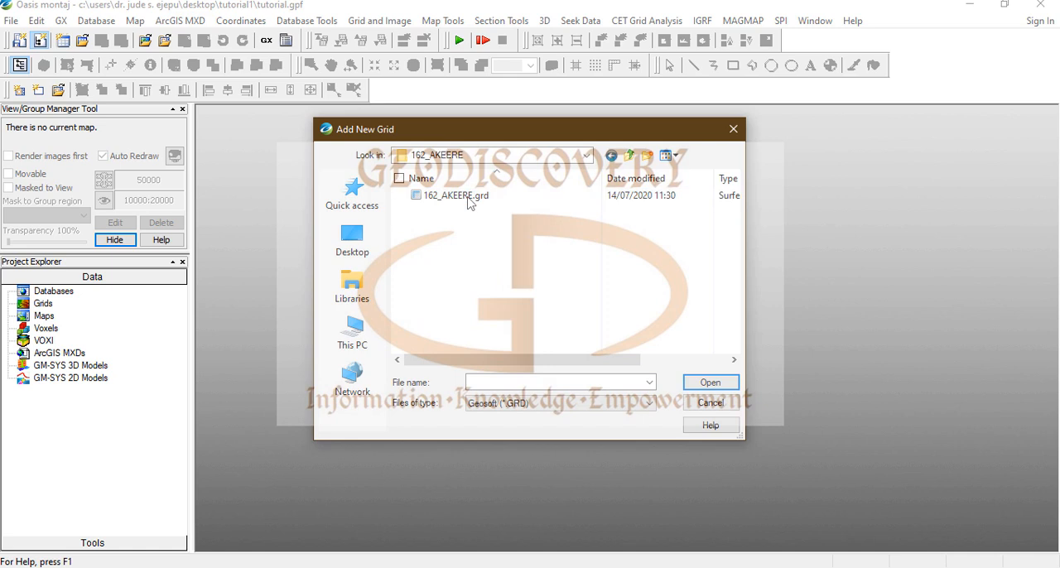
{"action": "left_click", "coordinate": [468, 197]}
{"action": "left_click", "coordinate": [722, 385]}
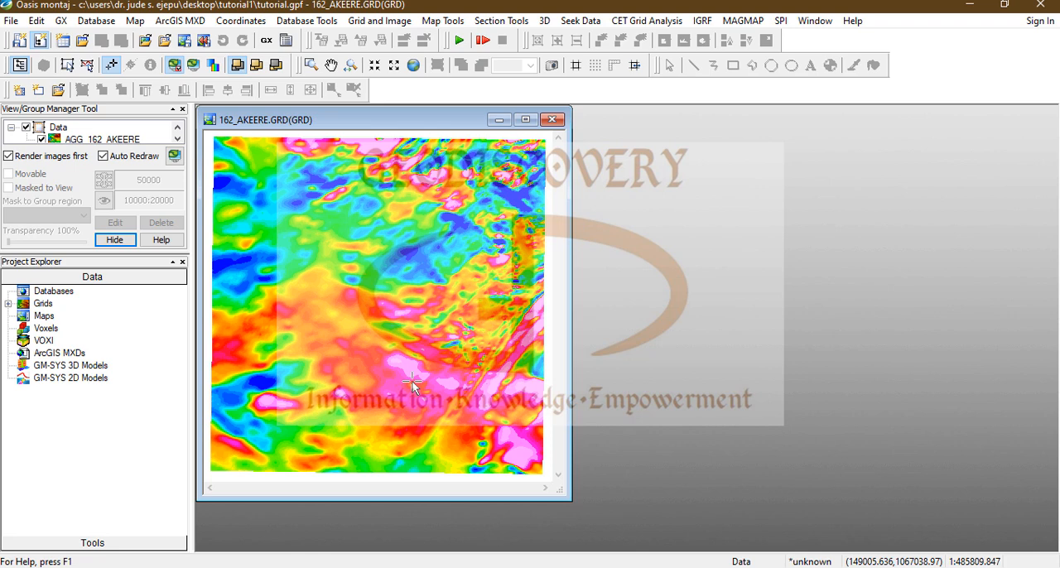
Step: Start the Save Grid to Database utility and choose 162_AKEERE.grd as the grid file
{"action": "left_click", "coordinate": [370, 22]}
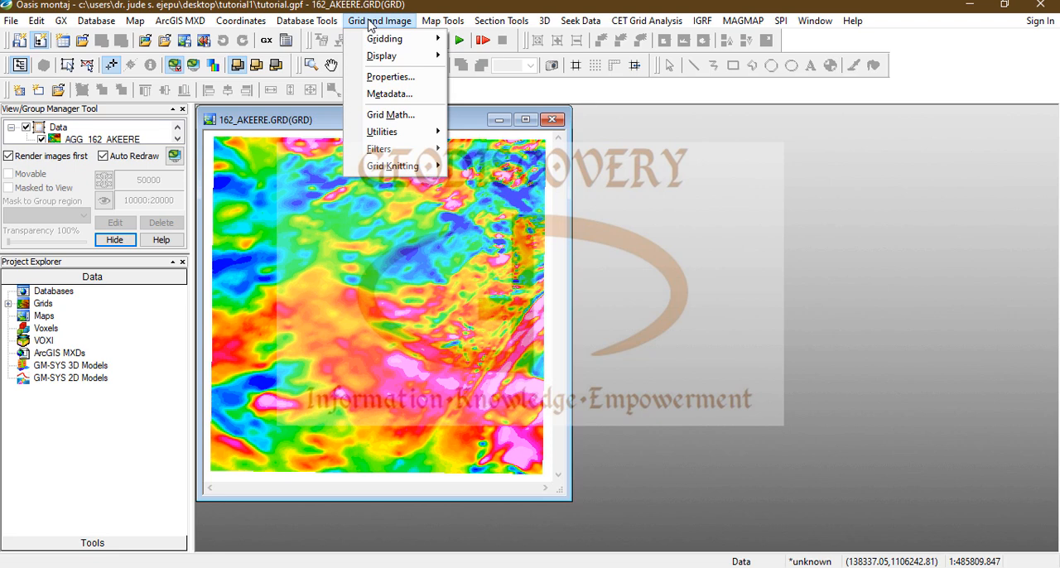
{"action": "mouse_move", "coordinate": [393, 138]}
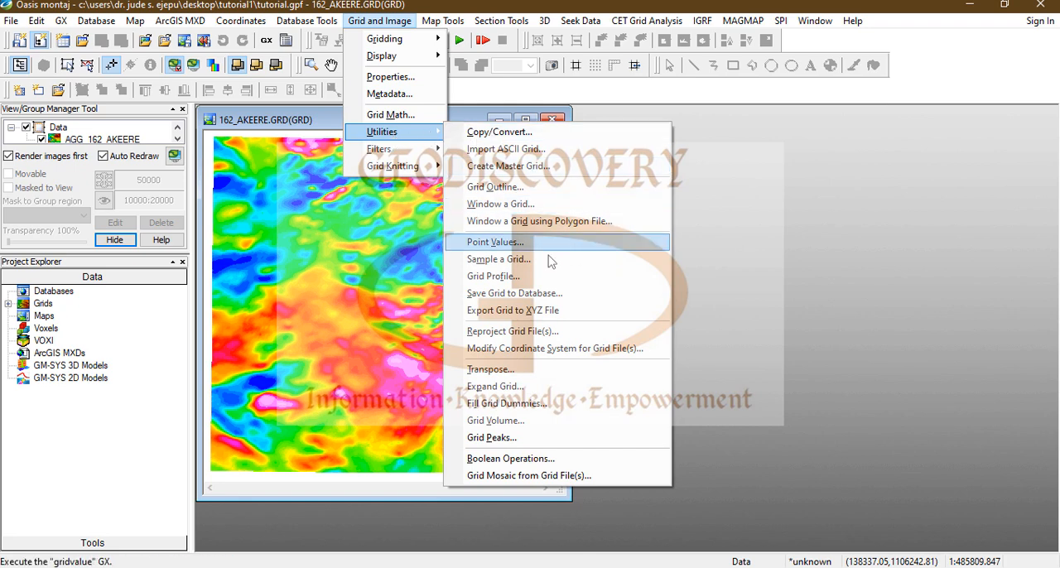
{"action": "left_click", "coordinate": [553, 295]}
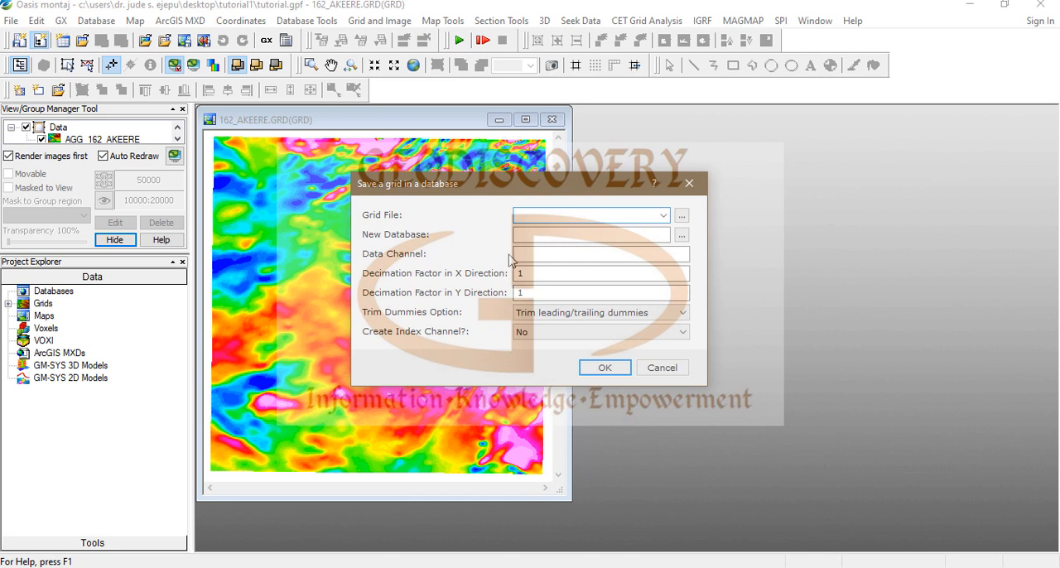
{"action": "left_click", "coordinate": [664, 216]}
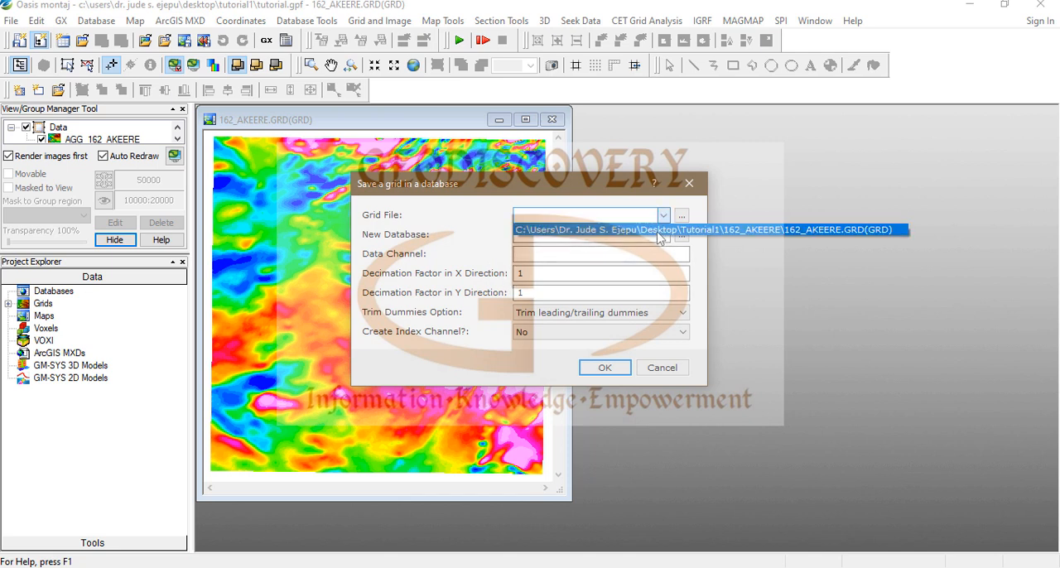
{"action": "left_click", "coordinate": [658, 236]}
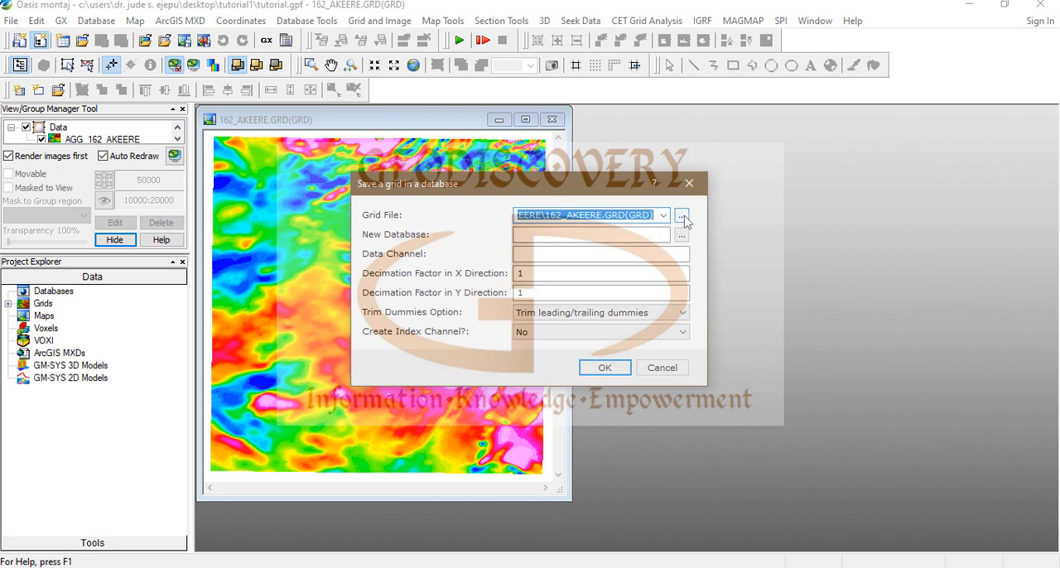
{"action": "left_click", "coordinate": [682, 217]}
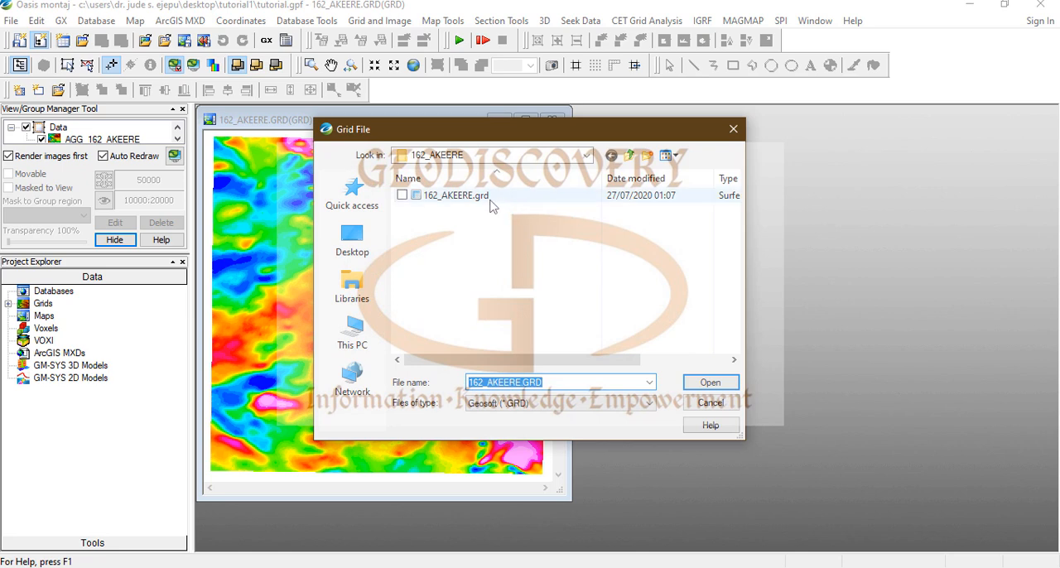
{"action": "left_click", "coordinate": [719, 386]}
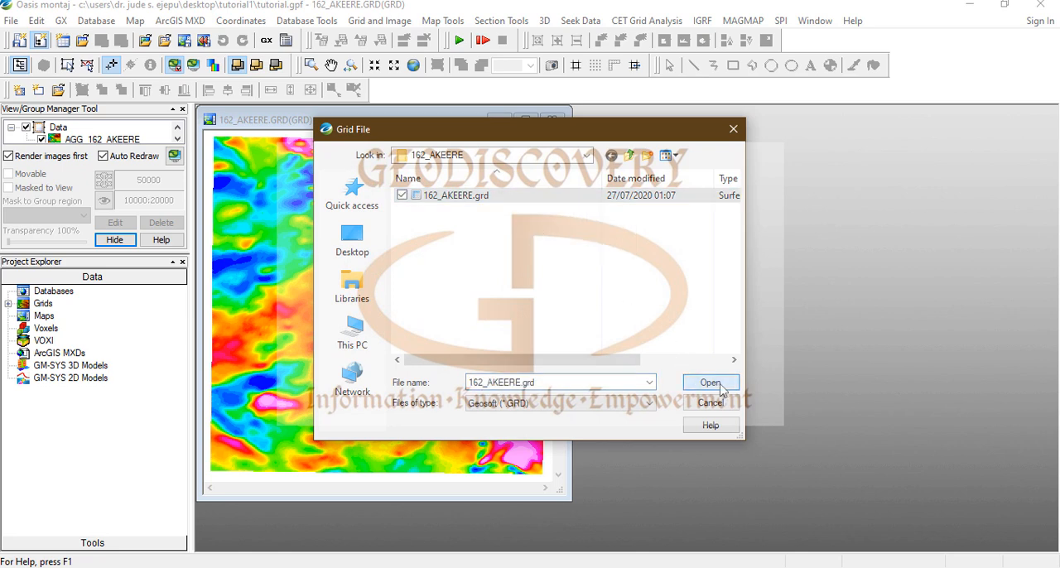
{"action": "left_click", "coordinate": [550, 255]}
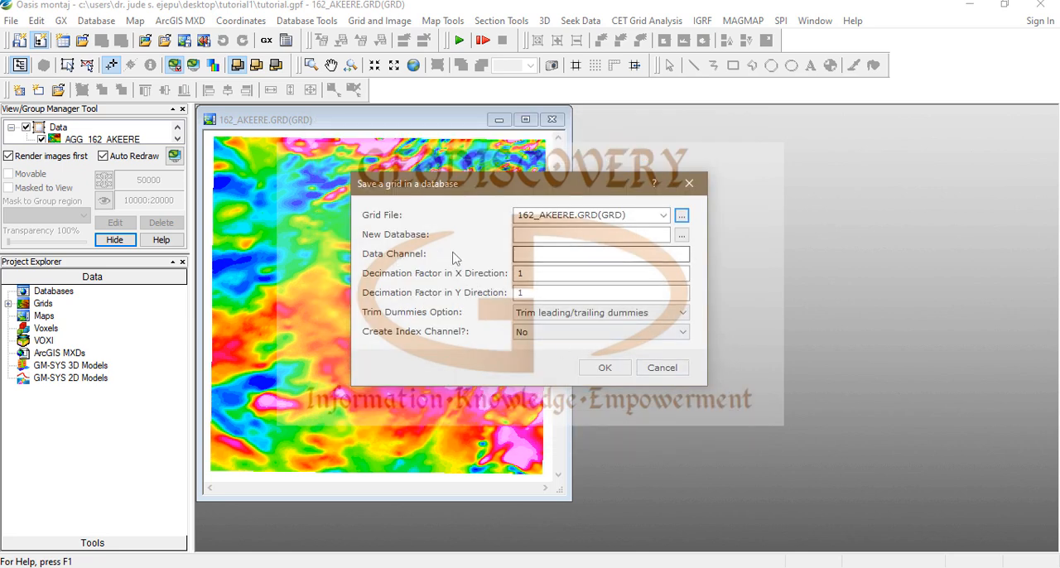
Step: Name the new database Akere_Db in the Tutorial1 folder
{"action": "left_click", "coordinate": [682, 235]}
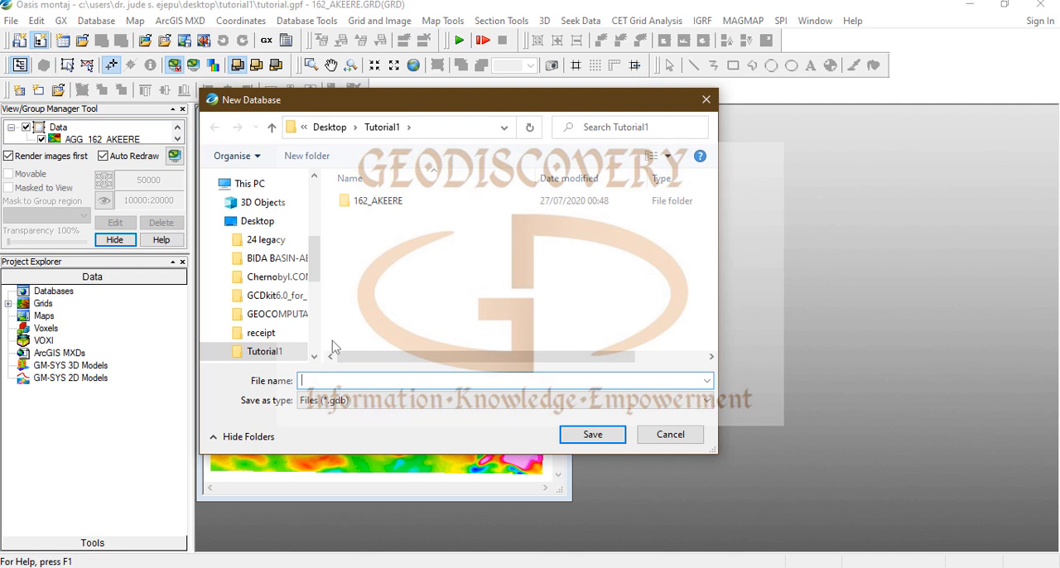
{"action": "type", "text": "Akere_Db"}
{"action": "left_click", "coordinate": [613, 436]}
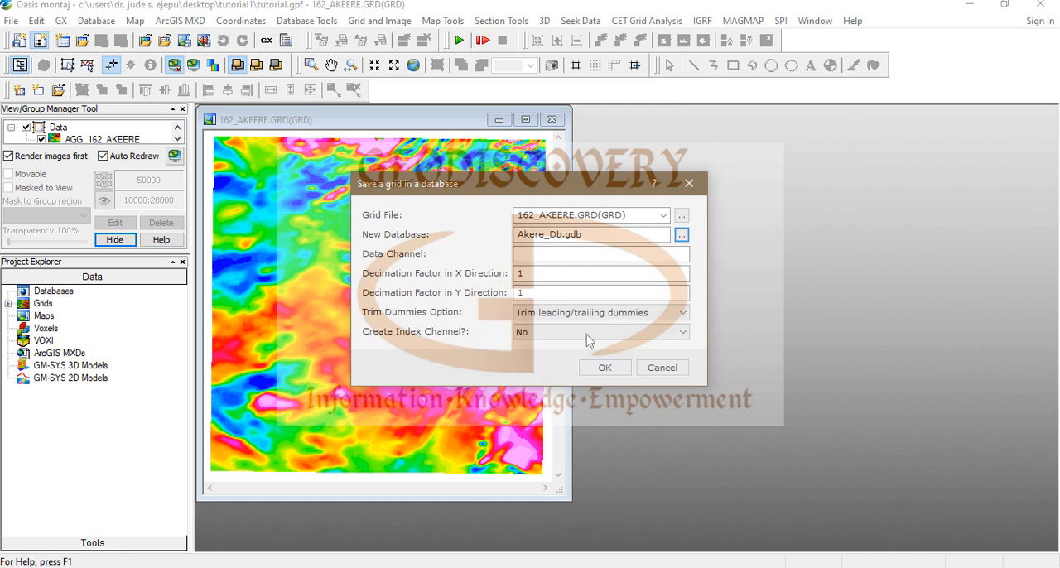
Step: Set the data channel to Z and create the Akere_Db database from the grid
{"action": "left_click", "coordinate": [663, 256]}
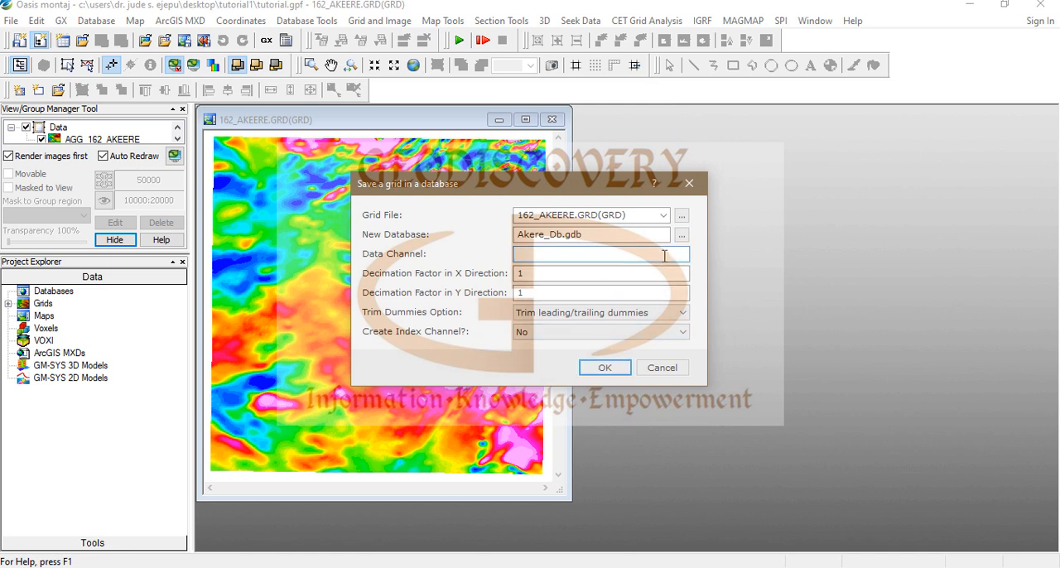
{"action": "type", "text": "Z"}
{"action": "left_click", "coordinate": [605, 368]}
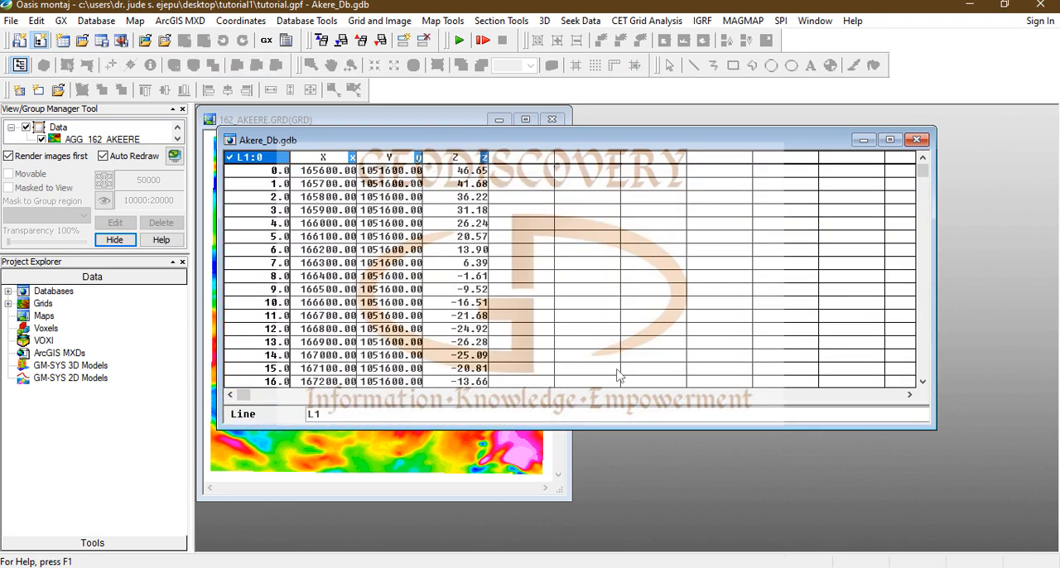
Step: Make the Akere_Db.gdb window narrower and taller and place it beside the 162_AKEERE grid window
{"action": "left_click_drag", "start_coordinate": [682, 437], "coordinate": [682, 443]}
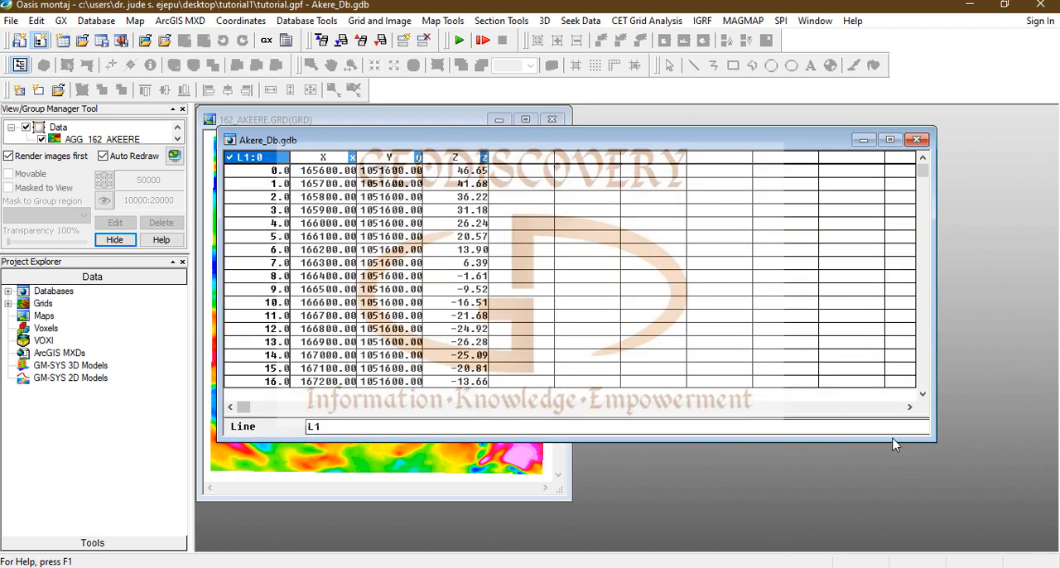
{"action": "left_click_drag", "start_coordinate": [937, 436], "coordinate": [590, 519]}
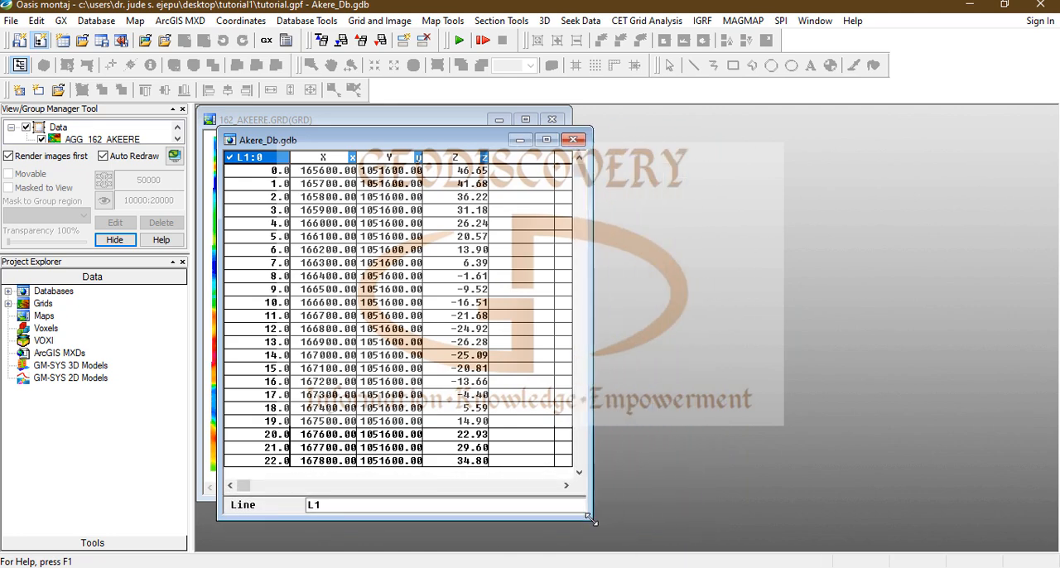
{"action": "left_click_drag", "start_coordinate": [419, 141], "coordinate": [777, 116]}
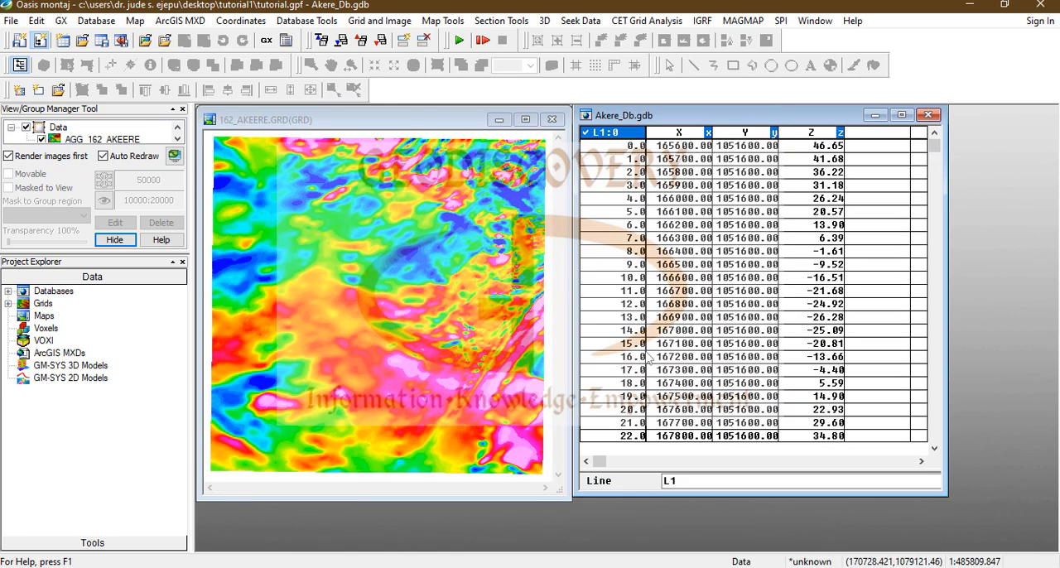
Step: Browse the Akere_Db records, list the database lines and display line L550:0
{"action": "scroll", "coordinate": [732, 265], "scroll_direction": "down", "scroll_amount": 1}
{"action": "scroll", "coordinate": [733, 265], "scroll_direction": "up", "scroll_amount": 1}
{"action": "mouse_move", "coordinate": [934, 146]}
{"action": "left_mouse_down"}
{"action": "mouse_move", "coordinate": [928, 473]}
{"action": "mouse_move", "coordinate": [934, 139]}
{"action": "left_mouse_up"}
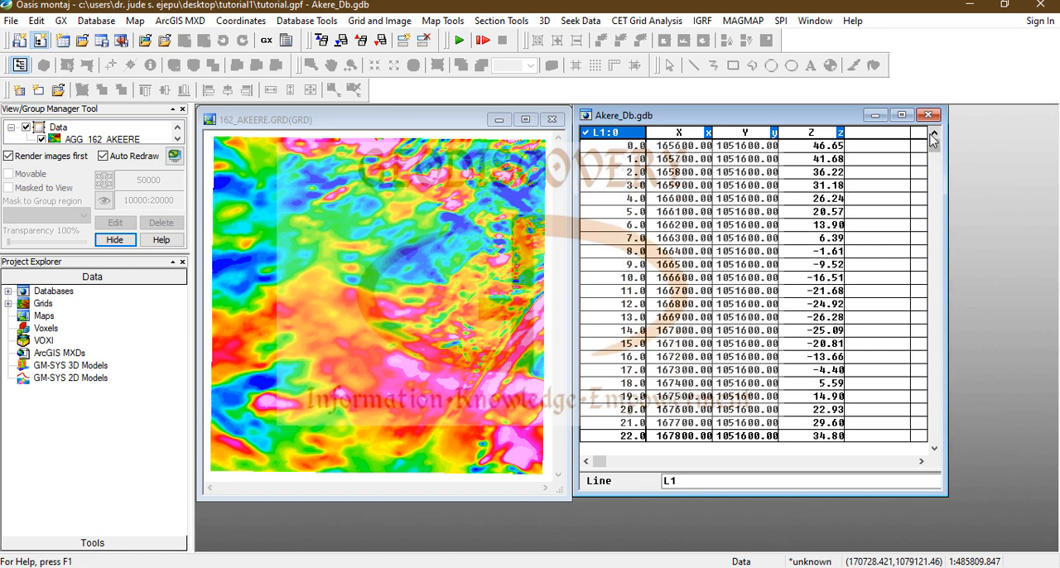
{"action": "right_click", "coordinate": [617, 136]}
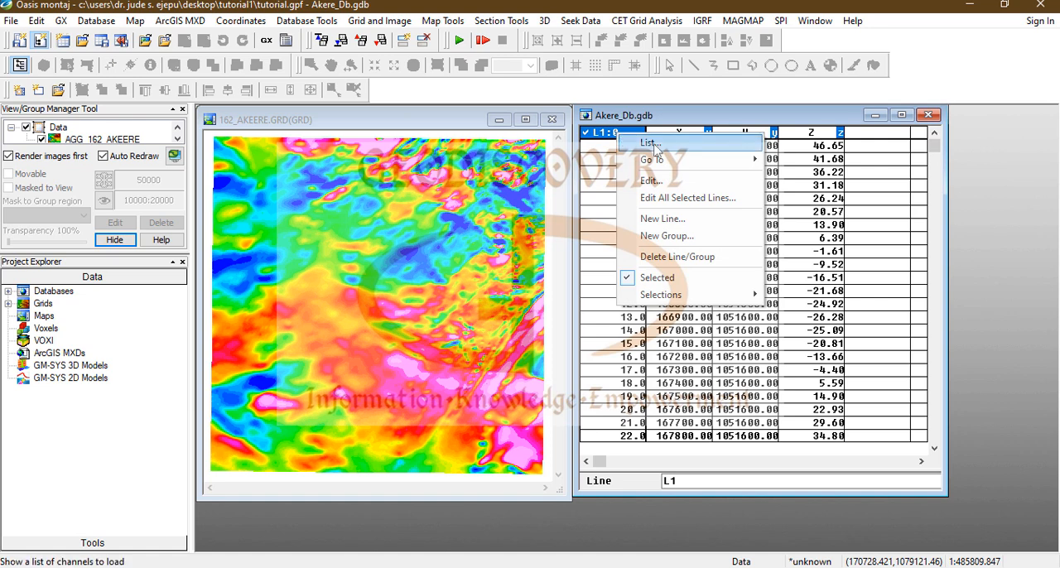
{"action": "left_click", "coordinate": [649, 143]}
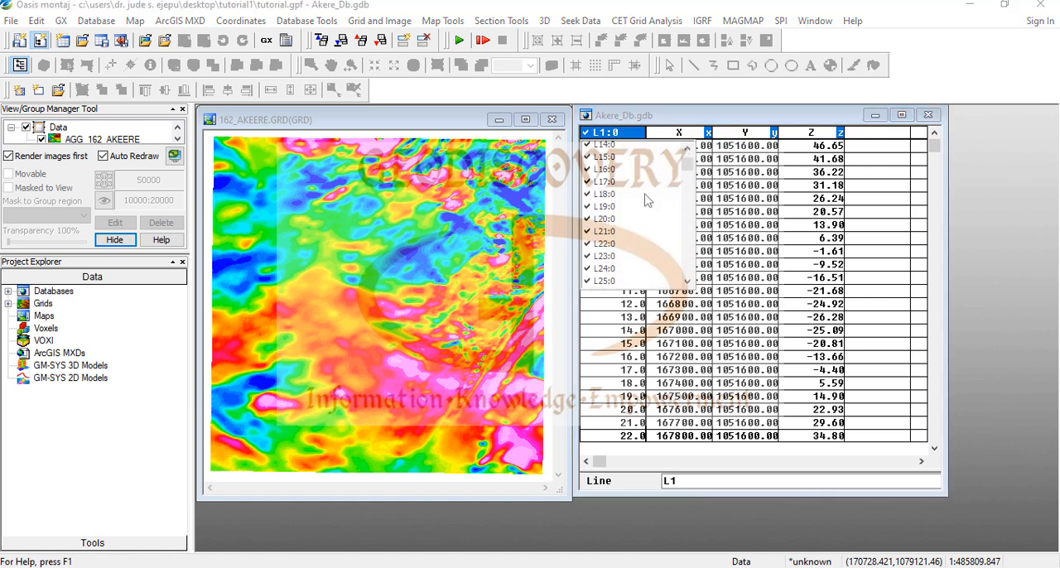
{"action": "scroll", "coordinate": [648, 200], "scroll_direction": "down", "scroll_amount": 8}
{"action": "scroll", "coordinate": [647, 201], "scroll_direction": "down", "scroll_amount": 20}
{"action": "scroll", "coordinate": [648, 200], "scroll_direction": "down", "scroll_amount": 20}
{"action": "scroll", "coordinate": [648, 201], "scroll_direction": "down", "scroll_amount": 20}
{"action": "scroll", "coordinate": [648, 209], "scroll_direction": "down", "scroll_amount": 20}
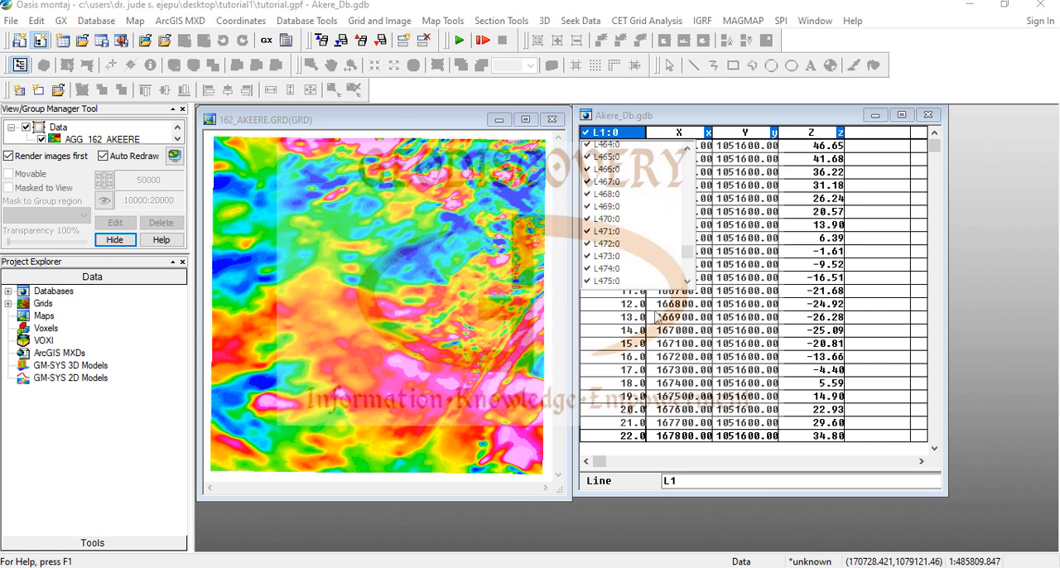
{"action": "scroll", "coordinate": [659, 317], "scroll_direction": "down", "scroll_amount": 3}
{"action": "scroll", "coordinate": [637, 208], "scroll_direction": "down", "scroll_amount": 20}
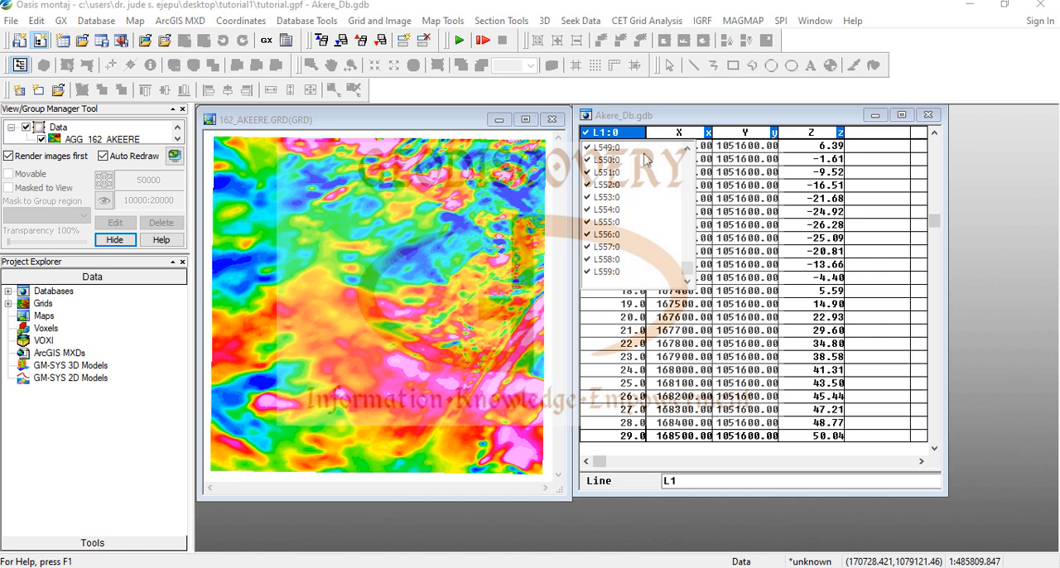
{"action": "left_click", "coordinate": [611, 161]}
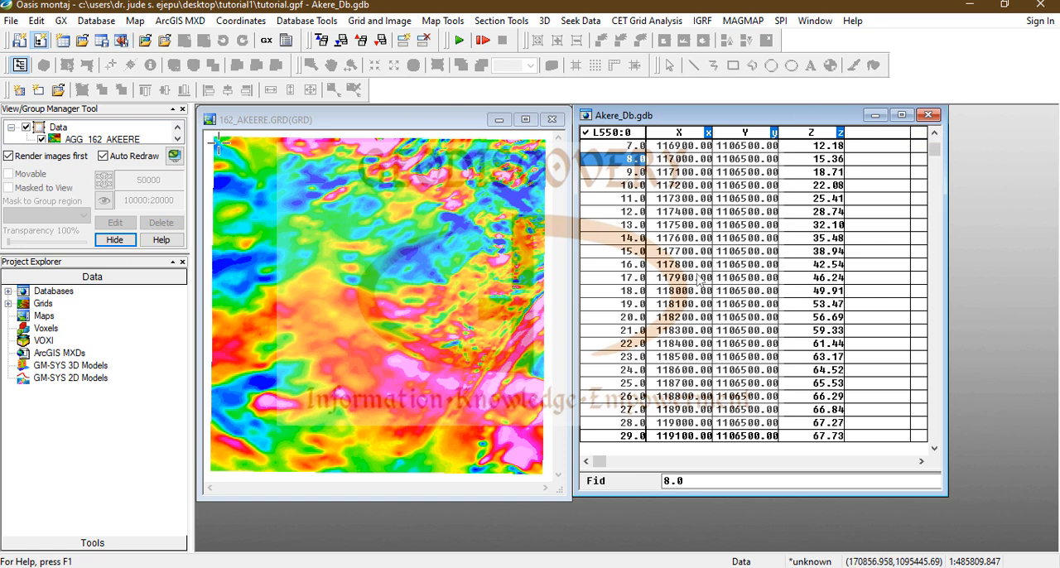
Step: Start a database export in CSV (Excel) format and name the output file Akere_162.csv in the Tutorial1 folder
{"action": "left_click", "coordinate": [96, 21]}
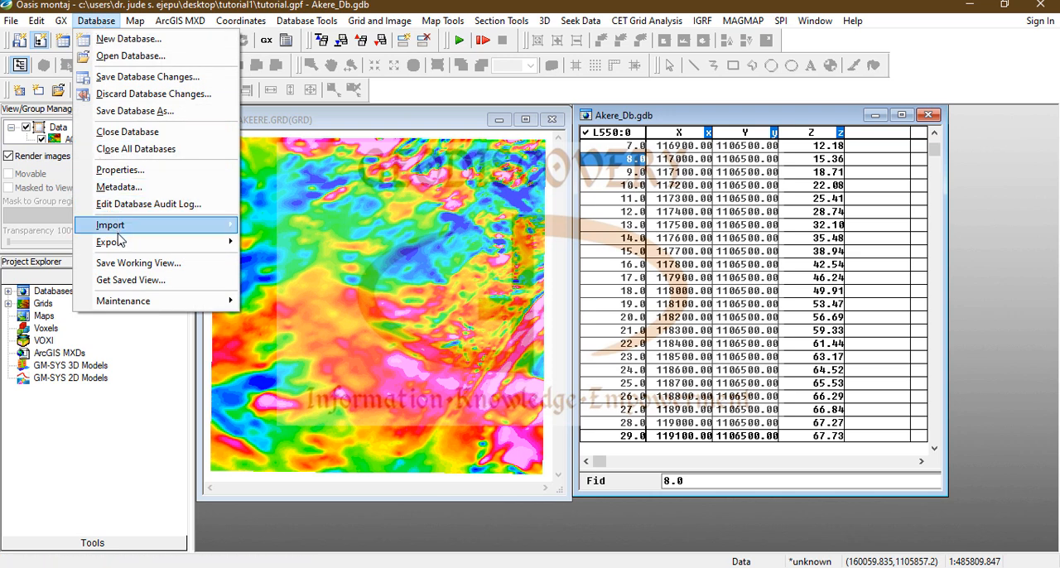
{"action": "mouse_move", "coordinate": [117, 244]}
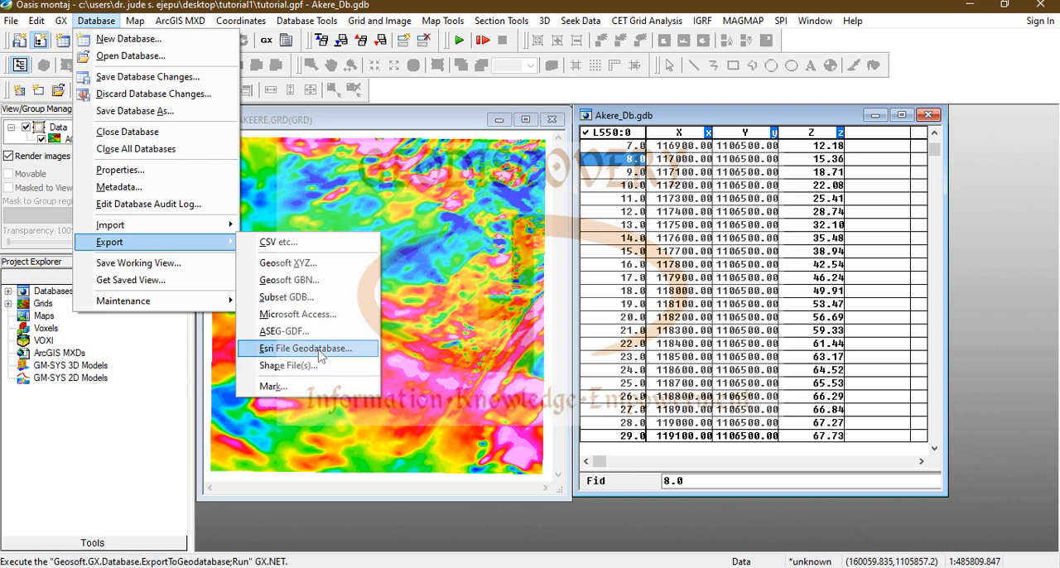
{"action": "left_click", "coordinate": [313, 247]}
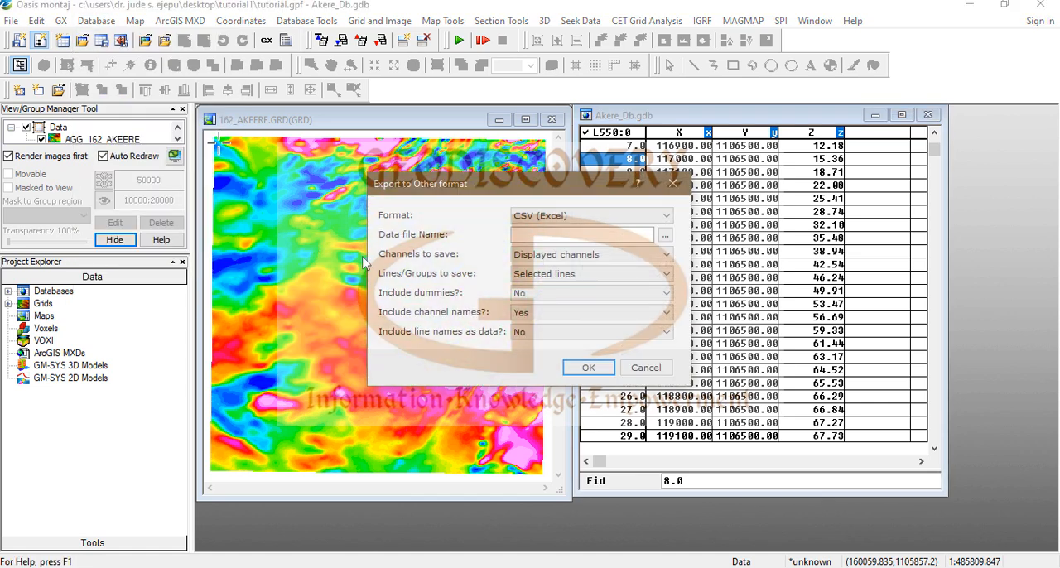
{"action": "left_click", "coordinate": [666, 216]}
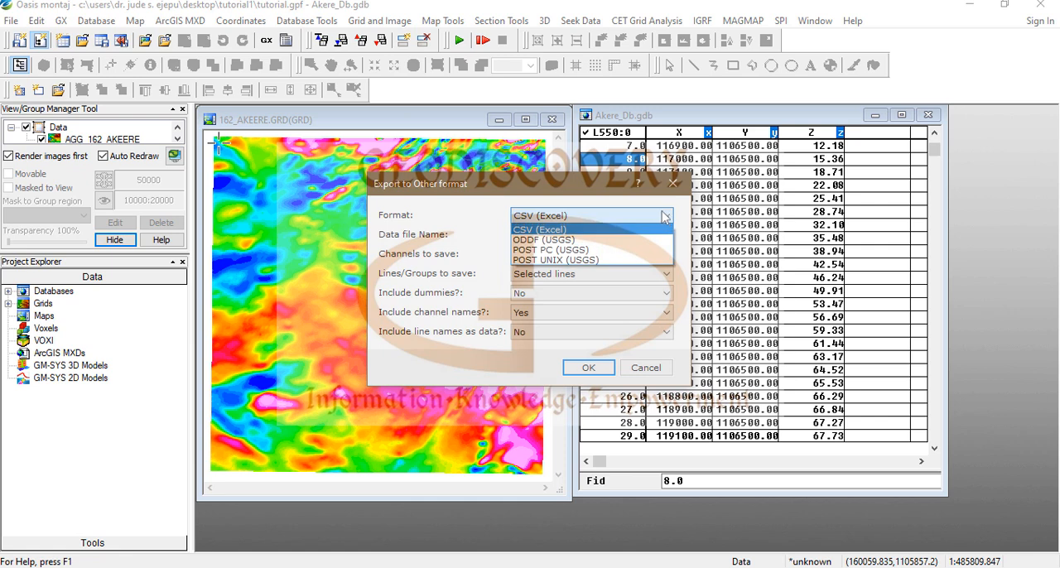
{"action": "left_click", "coordinate": [622, 235]}
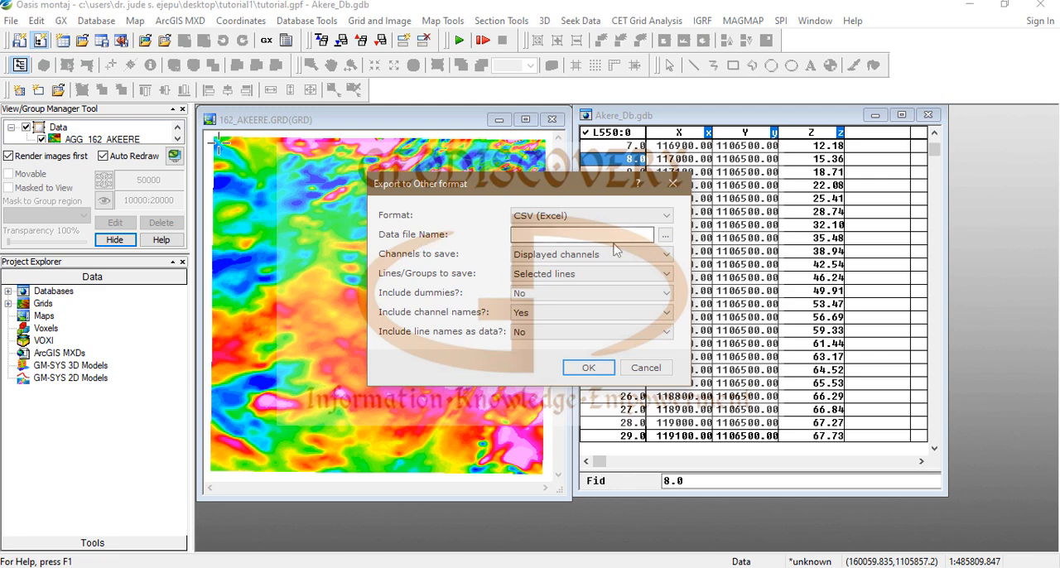
{"action": "left_click", "coordinate": [665, 235]}
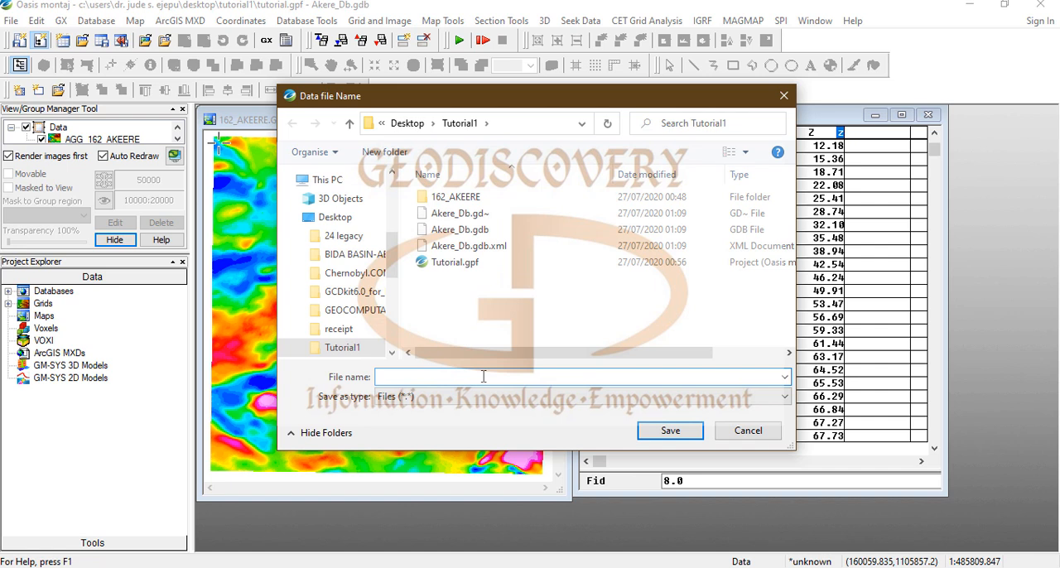
{"action": "type", "text": "Akere_"}
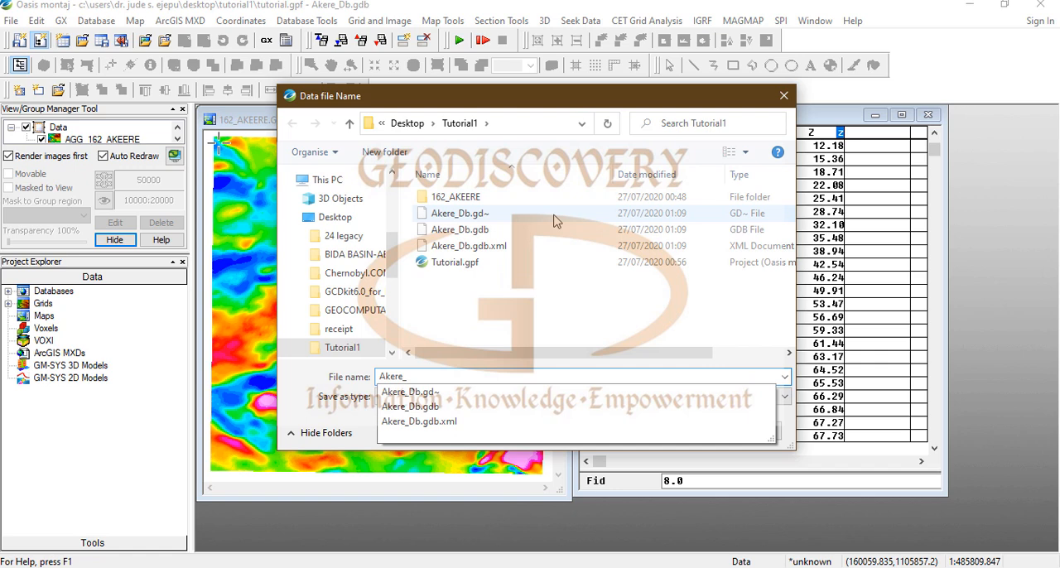
{"action": "type", "text": "162.csv"}
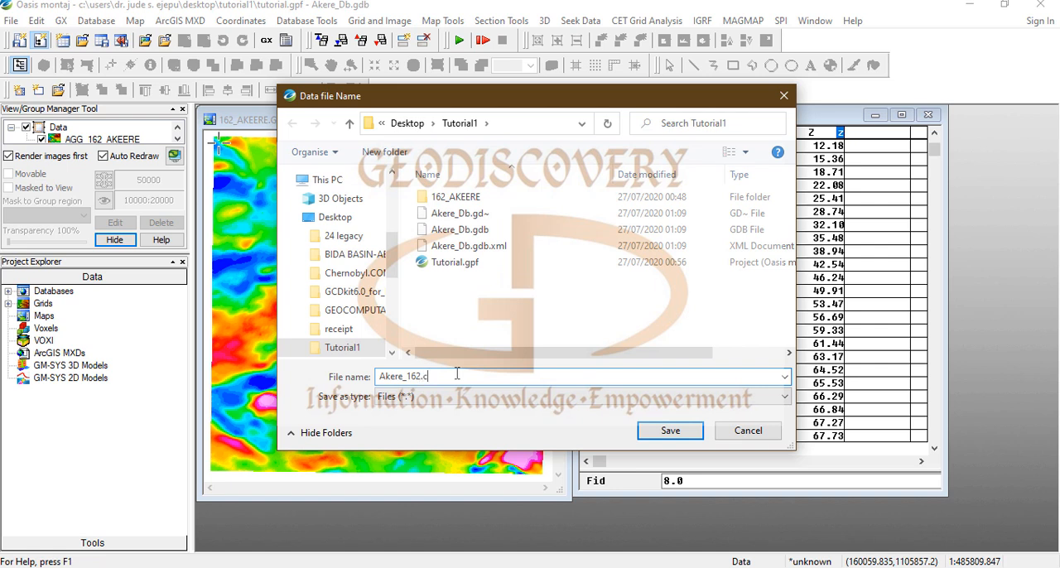
{"action": "left_click", "coordinate": [670, 430]}
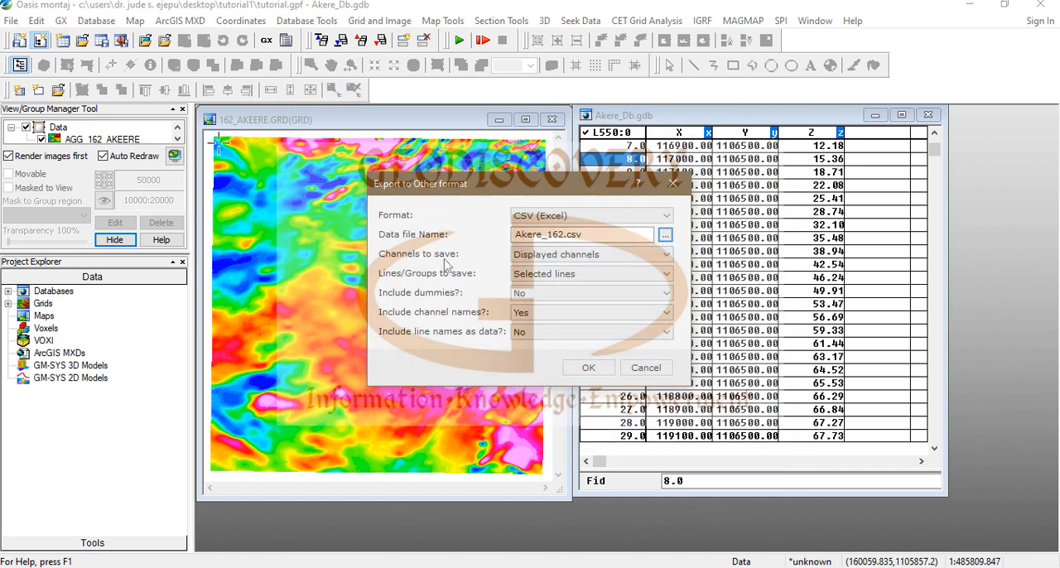
Step: Include all database channels and all lines in the CSV export and run it
{"action": "left_click", "coordinate": [666, 256]}
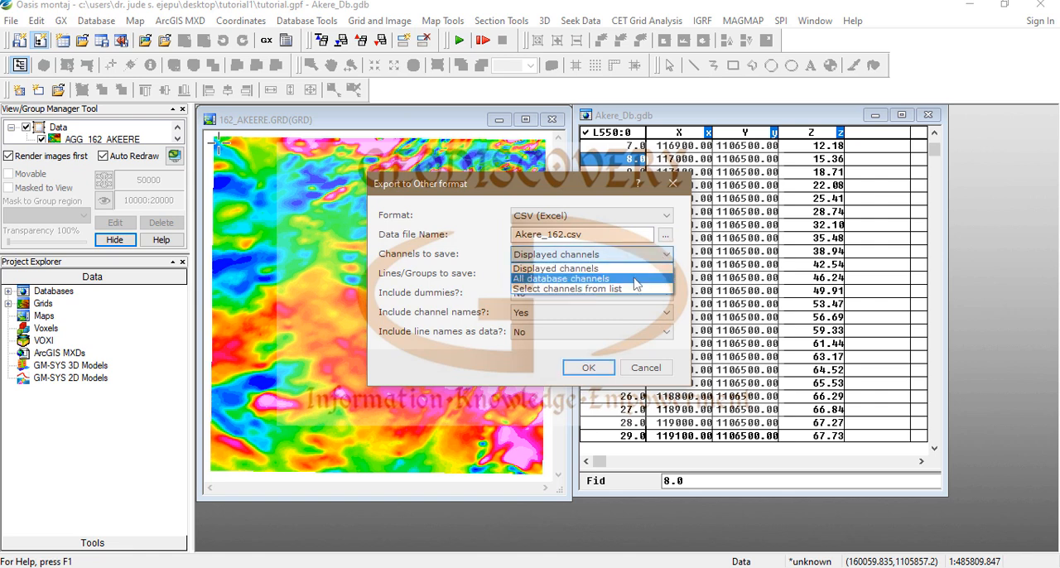
{"action": "left_click", "coordinate": [636, 280]}
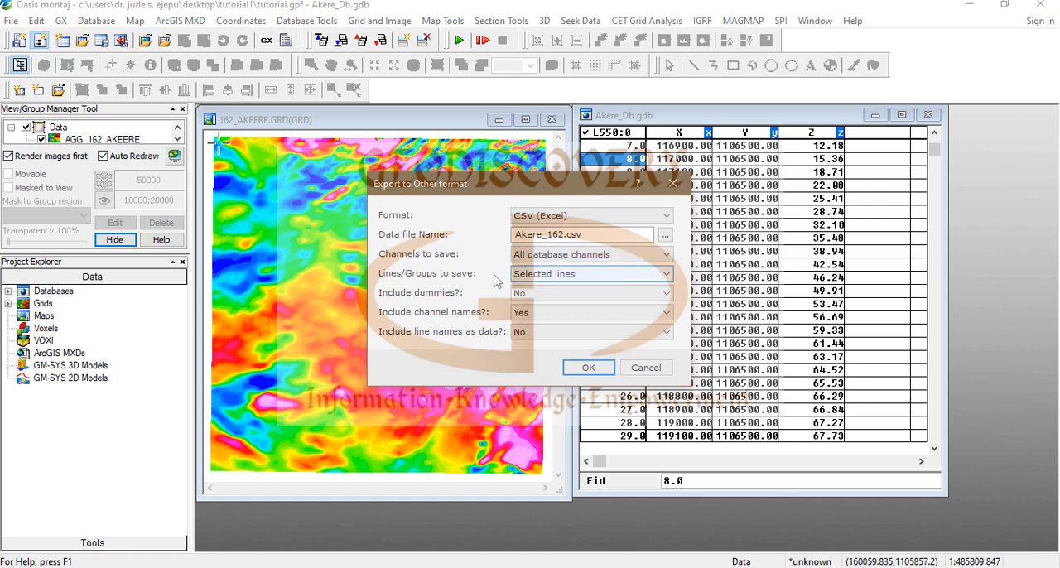
{"action": "left_click", "coordinate": [667, 275]}
{"action": "left_click", "coordinate": [602, 307]}
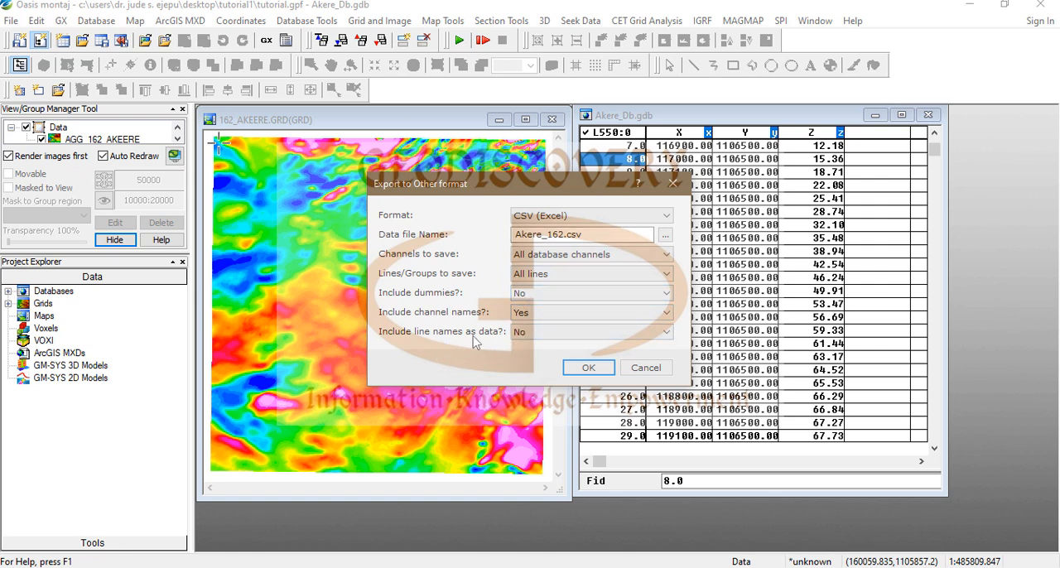
{"action": "left_click", "coordinate": [590, 369]}
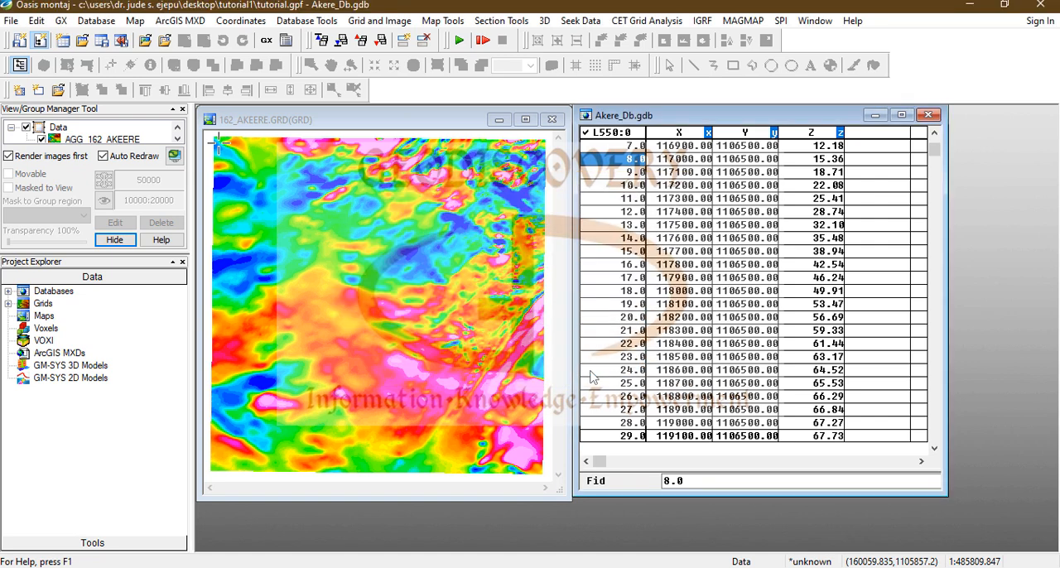
{"action": "mouse_move", "coordinate": [138, 567]}
Step: Close the Akere_Db database with its changes saved, and close the 162_AKEERE grid window
{"action": "left_click", "coordinate": [928, 115]}
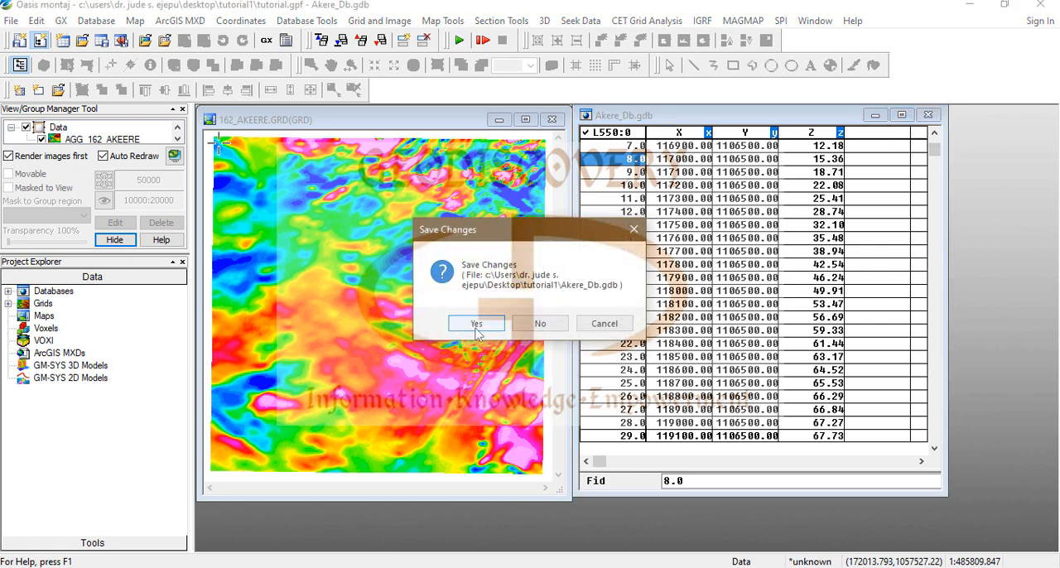
{"action": "left_click", "coordinate": [476, 326]}
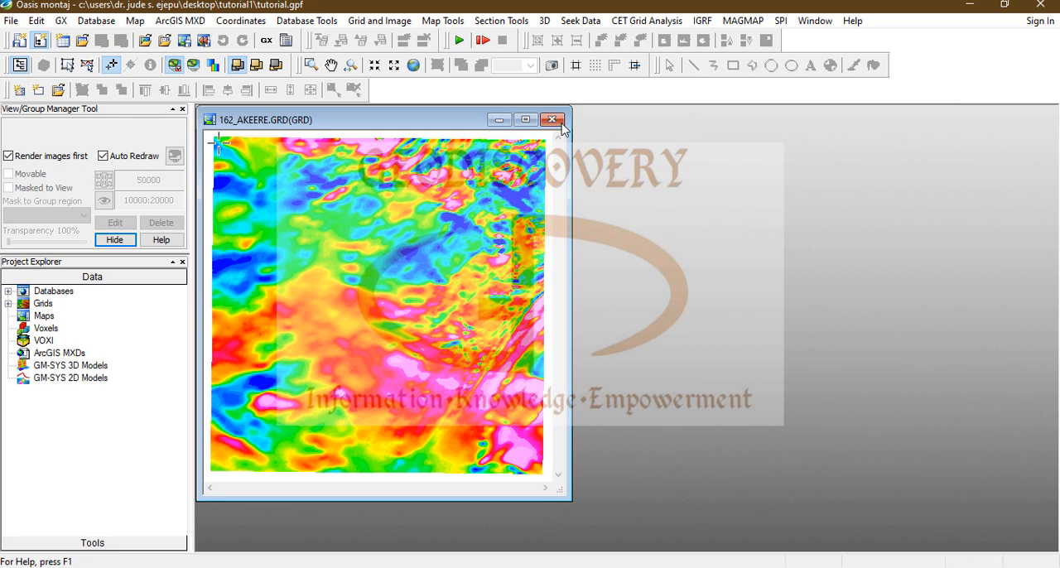
{"action": "left_click", "coordinate": [553, 120]}
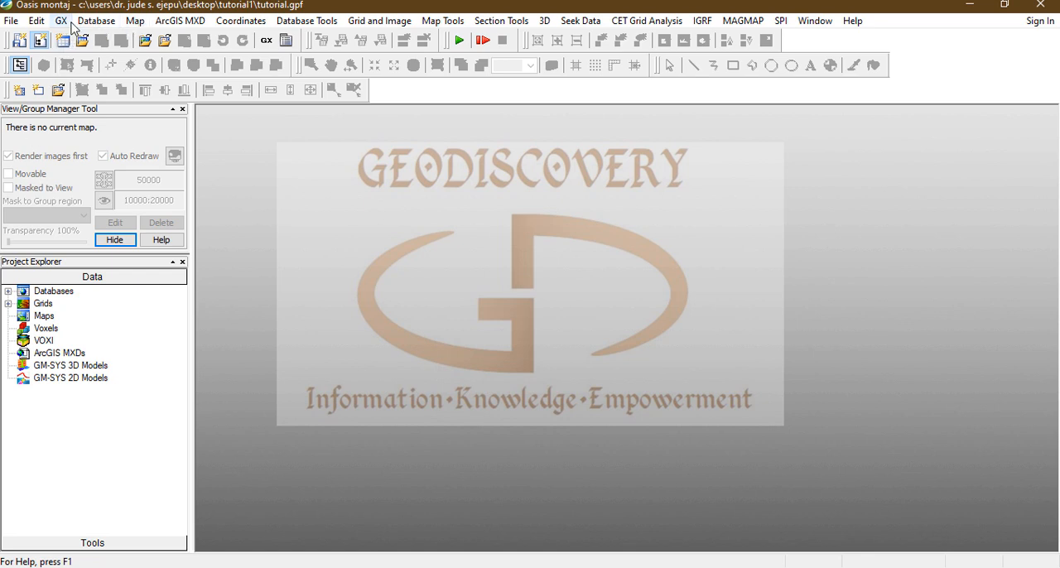
Step: Start an ASCII database import and choose Akere_162.csv from the Tutorial1 folder as the file to import
{"action": "left_click", "coordinate": [95, 23]}
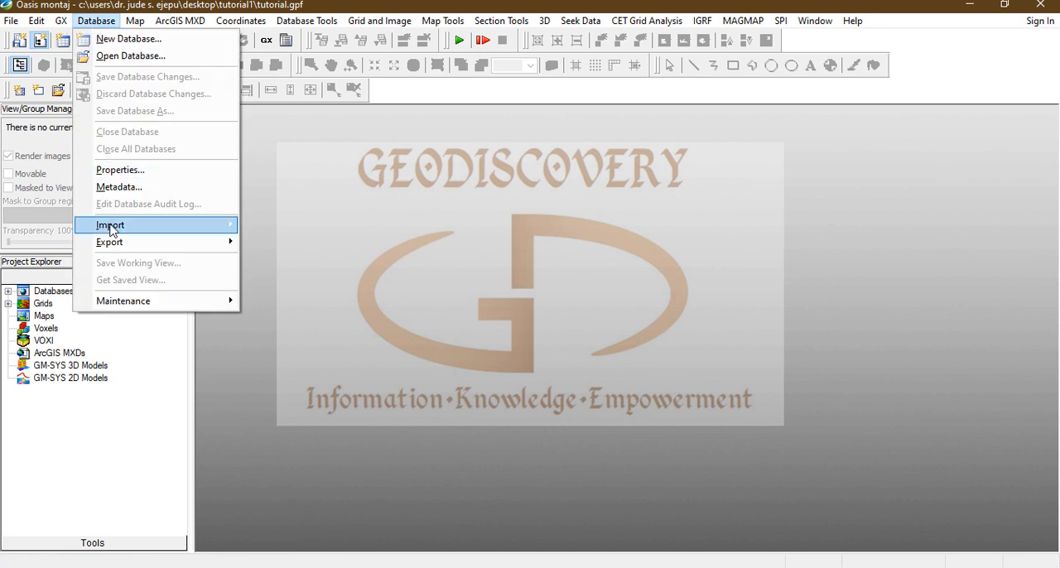
{"action": "mouse_move", "coordinate": [113, 228]}
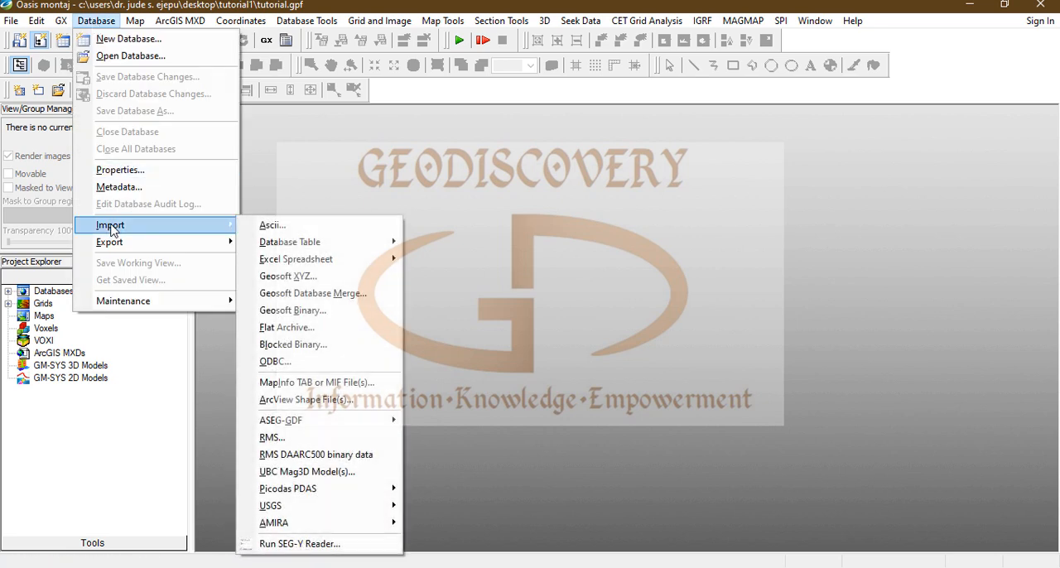
{"action": "left_click", "coordinate": [304, 228]}
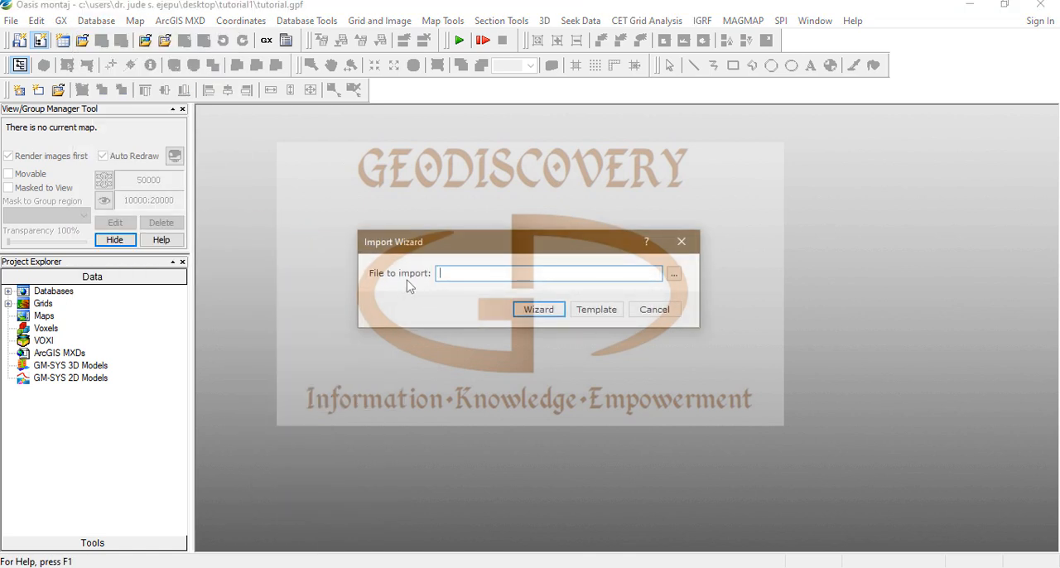
{"action": "left_click", "coordinate": [673, 276]}
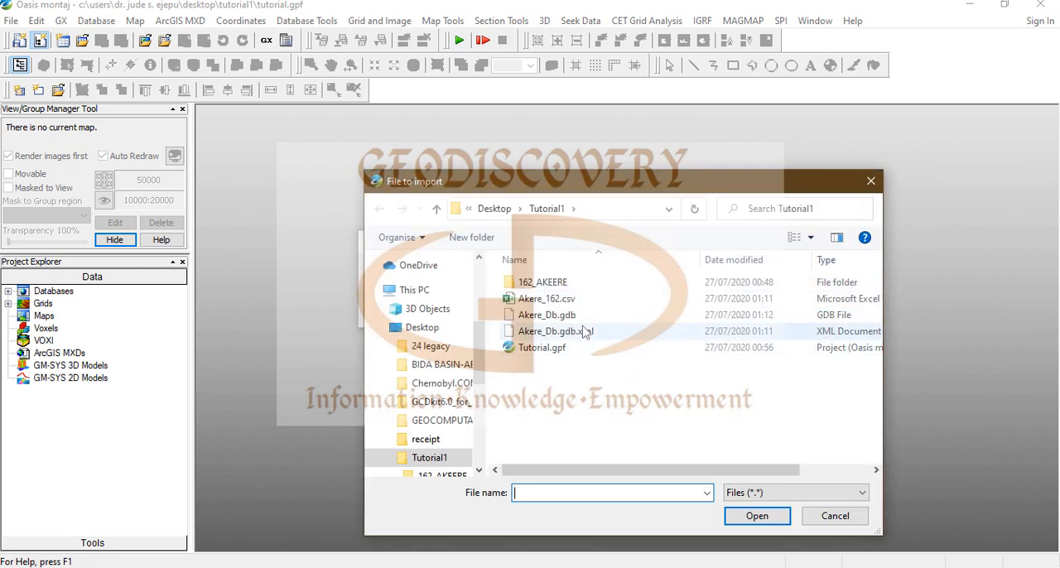
{"action": "left_click", "coordinate": [583, 301]}
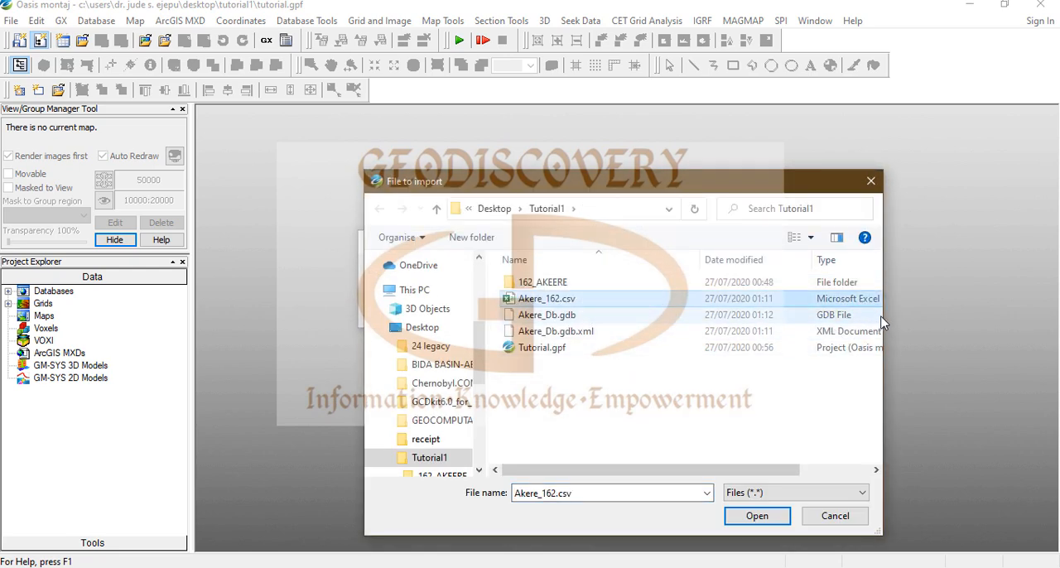
{"action": "left_click_drag", "start_coordinate": [884, 315], "coordinate": [992, 313]}
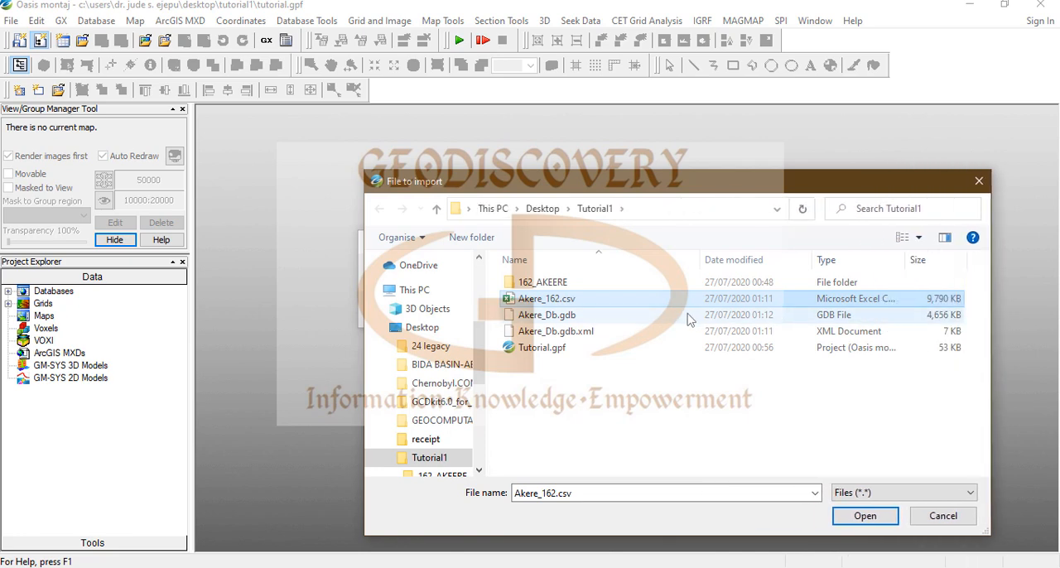
{"action": "left_click", "coordinate": [866, 516]}
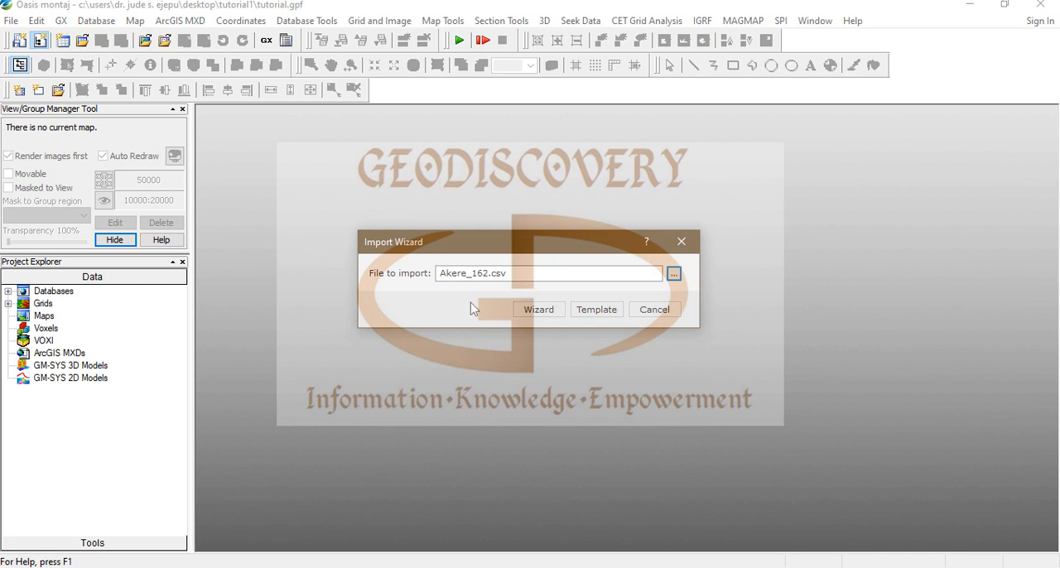
Step: Import Akere_162.csv through the wizard as delimited Microsoft Excel CSV data, keeping Floating Point for the X channel, without saving a template
{"action": "left_click", "coordinate": [544, 312]}
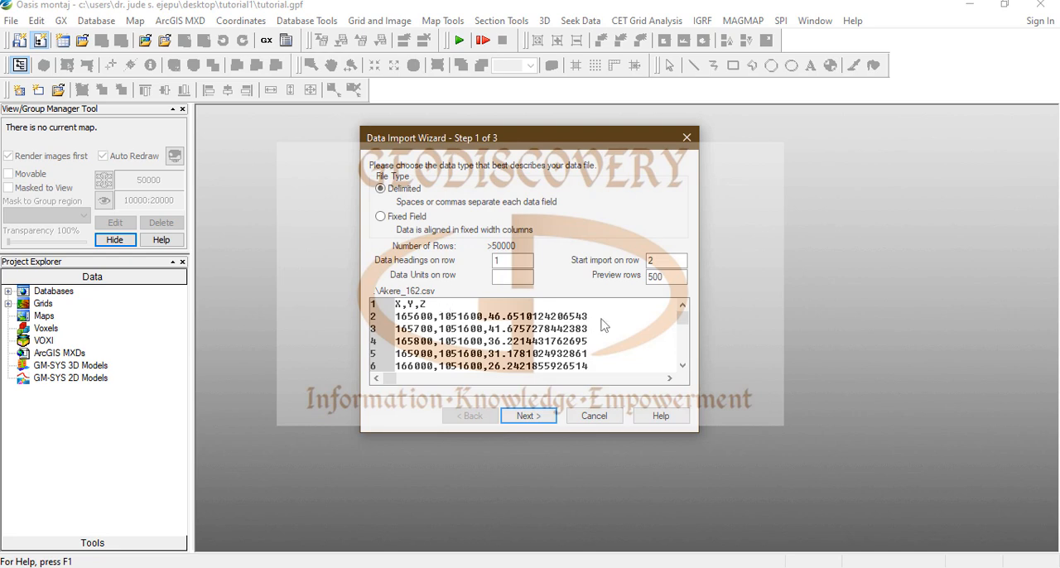
{"action": "mouse_move", "coordinate": [691, 326]}
{"action": "left_mouse_down"}
{"action": "mouse_move", "coordinate": [696, 373]}
{"action": "mouse_move", "coordinate": [690, 321]}
{"action": "left_mouse_up"}
{"action": "left_click", "coordinate": [530, 416]}
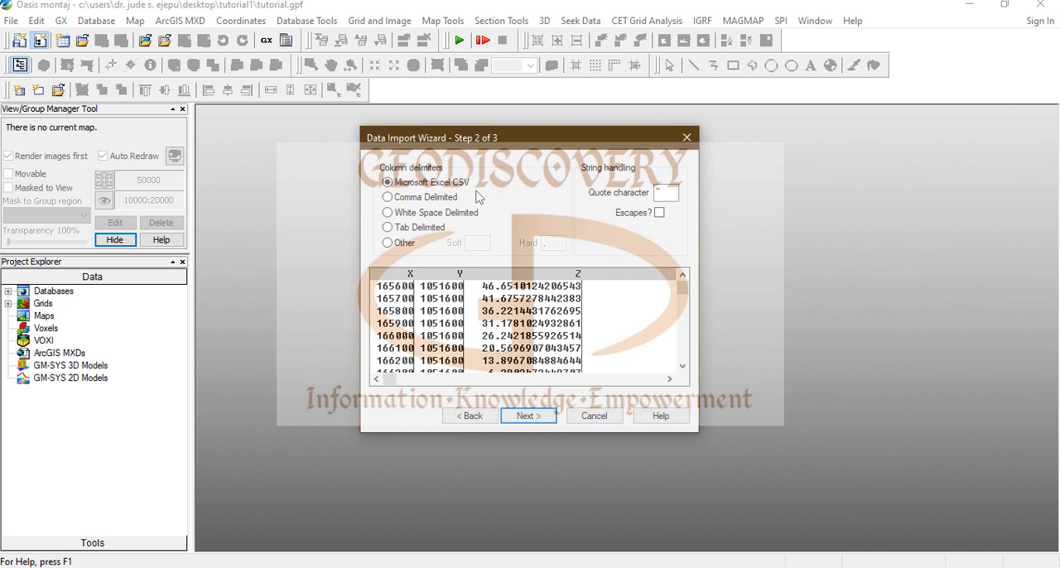
{"action": "left_click", "coordinate": [540, 418]}
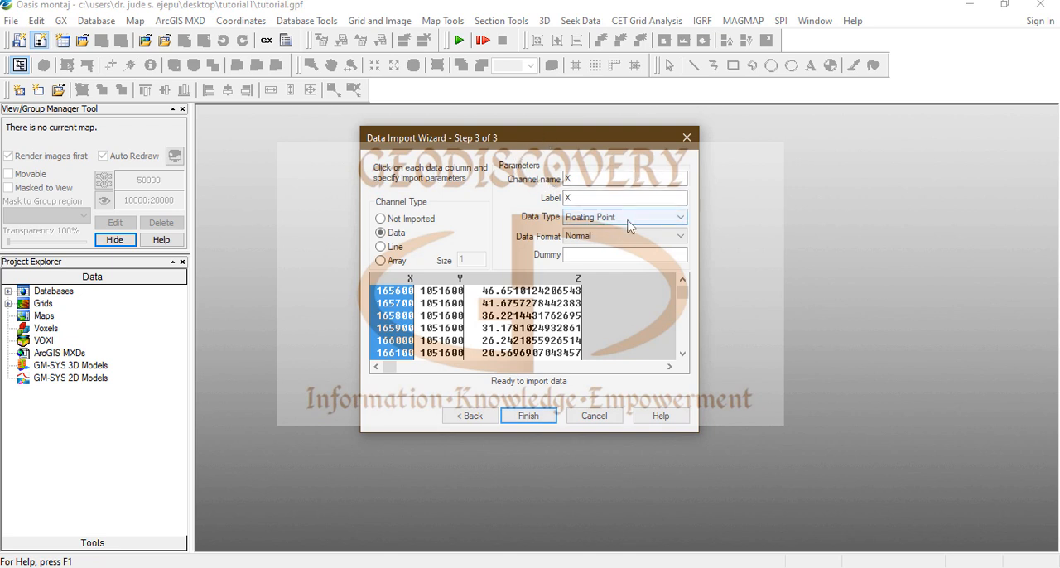
{"action": "left_click", "coordinate": [679, 219]}
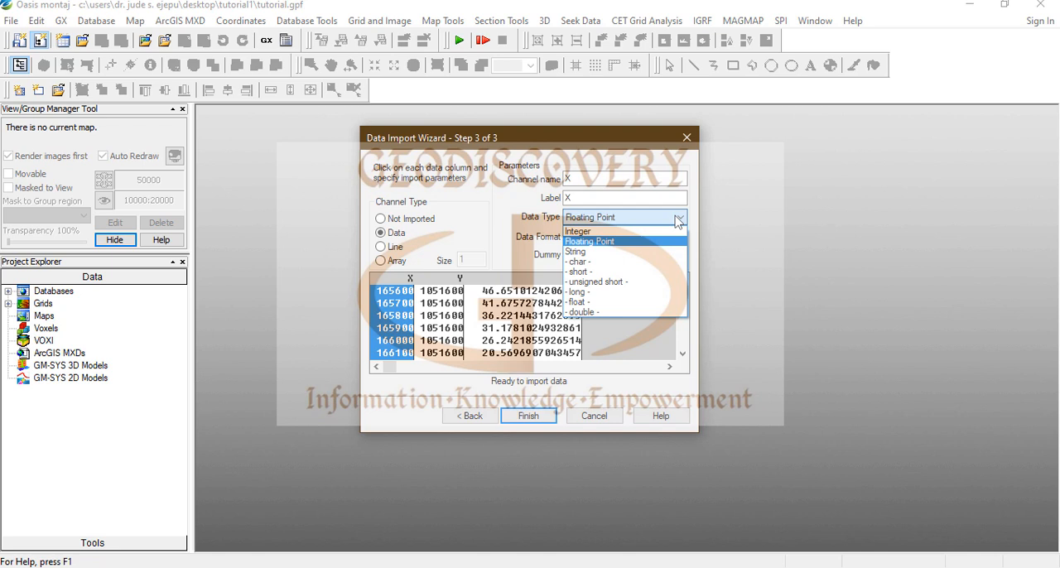
{"action": "left_click", "coordinate": [677, 220]}
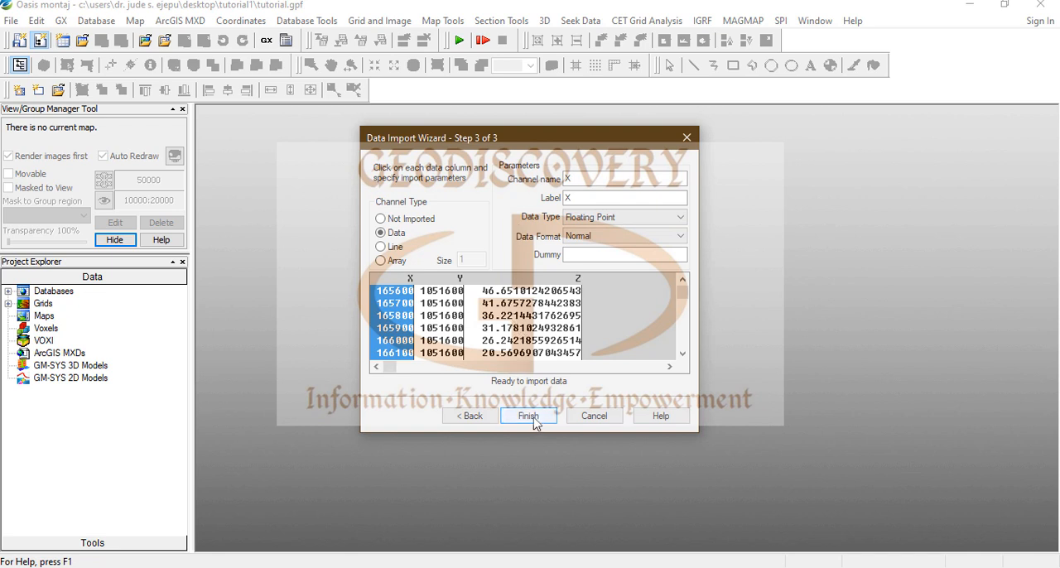
{"action": "left_click", "coordinate": [535, 418]}
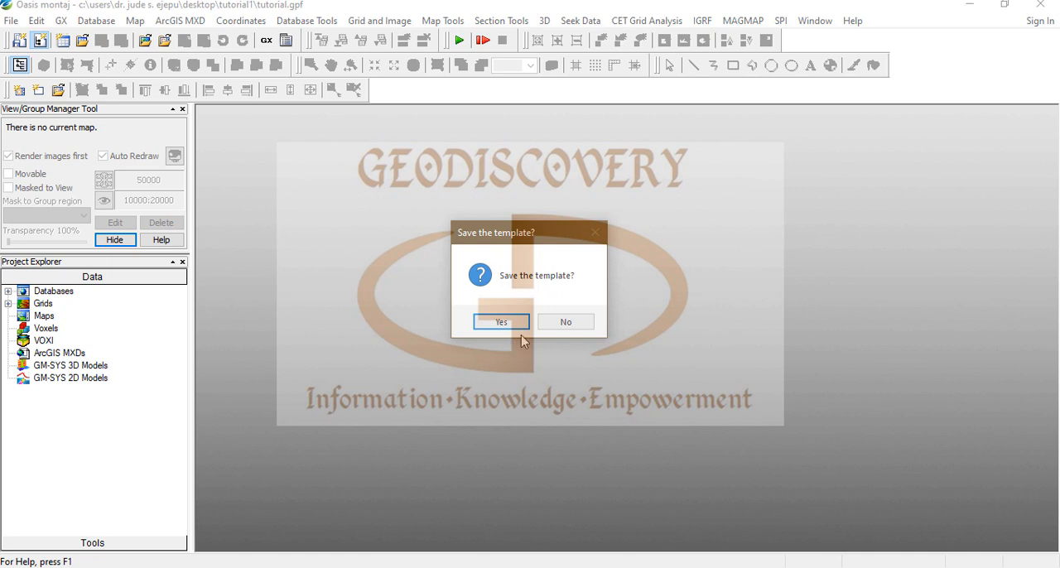
{"action": "left_click", "coordinate": [580, 326]}
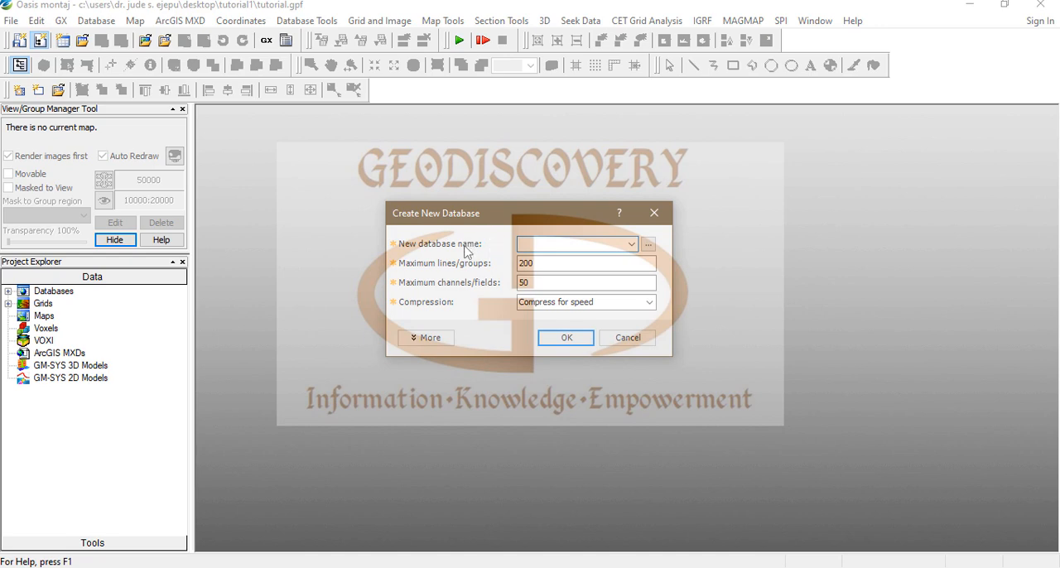
Step: Create a new database named AKERRE_162 in the Tutorial1 folder for the imported data, with 200 maximum lines and 50 maximum channels
{"action": "left_click", "coordinate": [649, 245]}
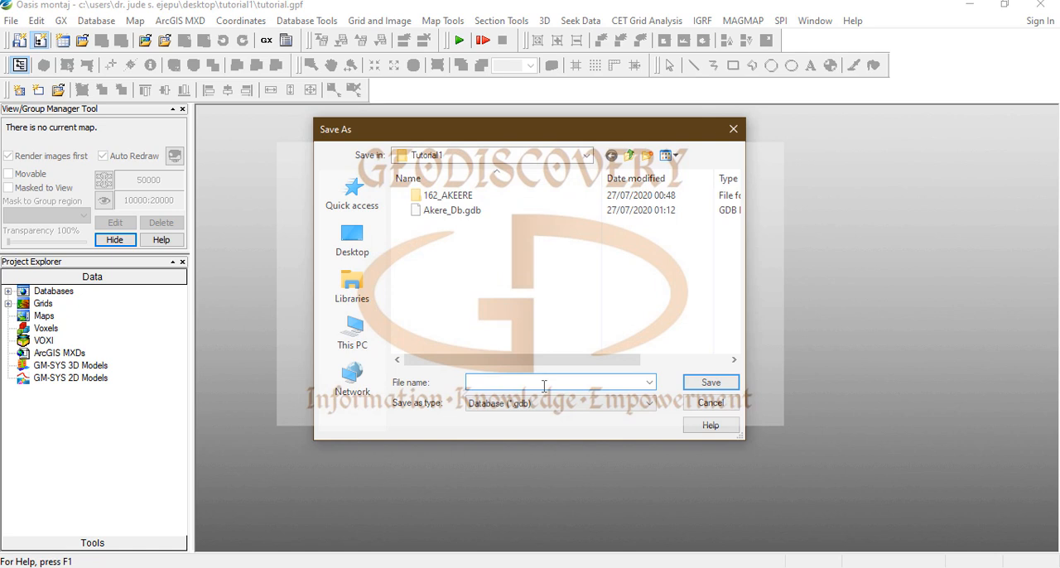
{"action": "type", "text": "AKERRE_162"}
{"action": "left_click", "coordinate": [706, 382]}
{"action": "left_click", "coordinate": [535, 261]}
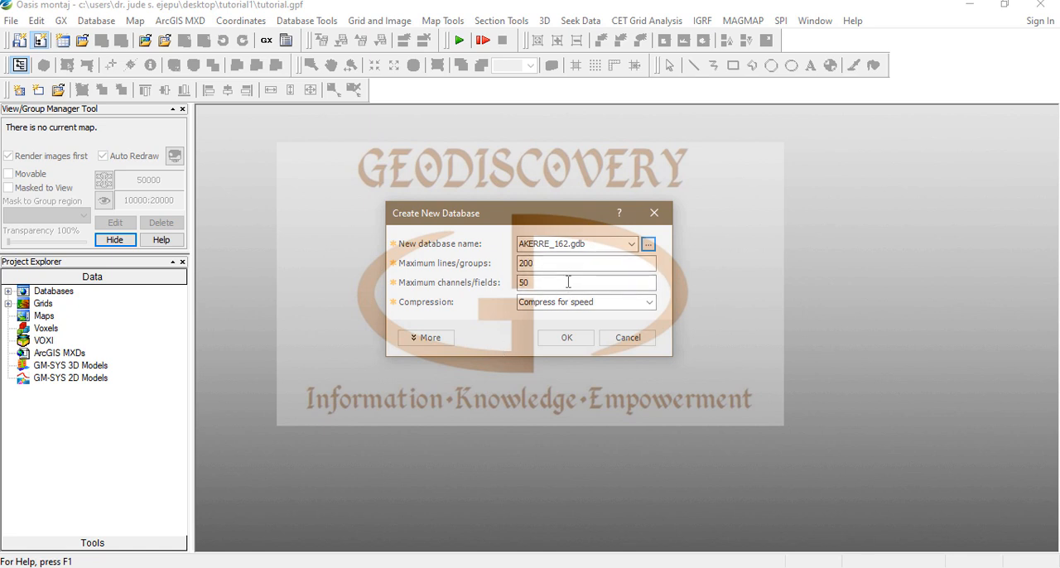
{"action": "left_click", "coordinate": [567, 339]}
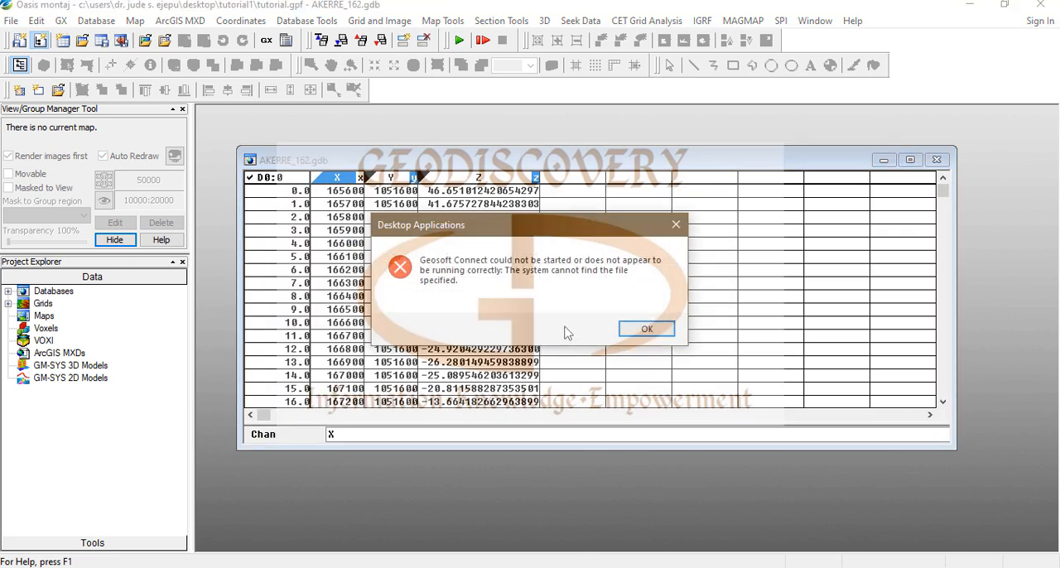
{"action": "left_click", "coordinate": [647, 329]}
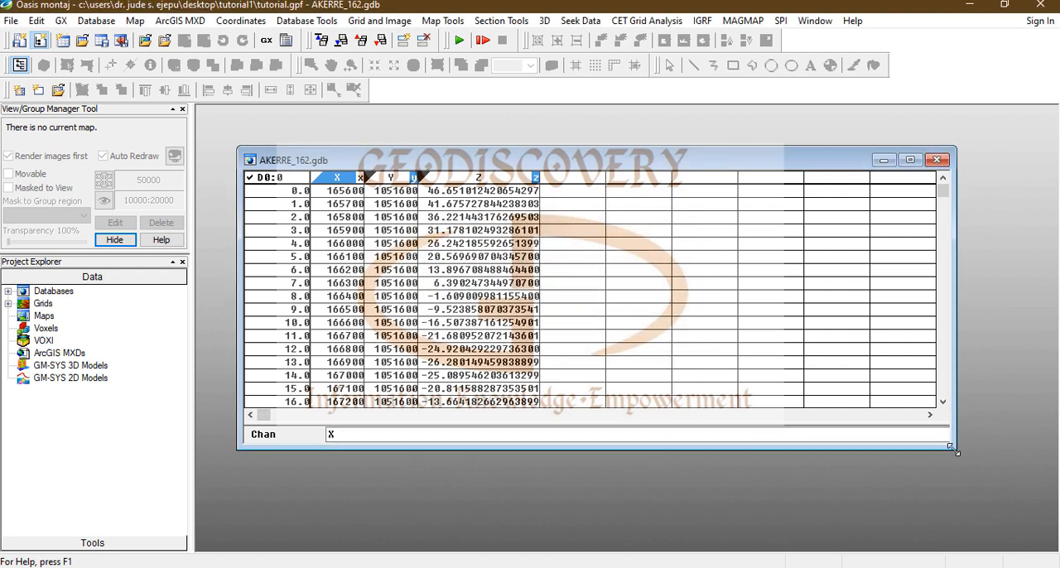
Step: Resize and reposition the AKERRE_162 database window, and examine its line list and the imported rows from start to end
{"action": "left_click_drag", "start_coordinate": [947, 447], "coordinate": [750, 517]}
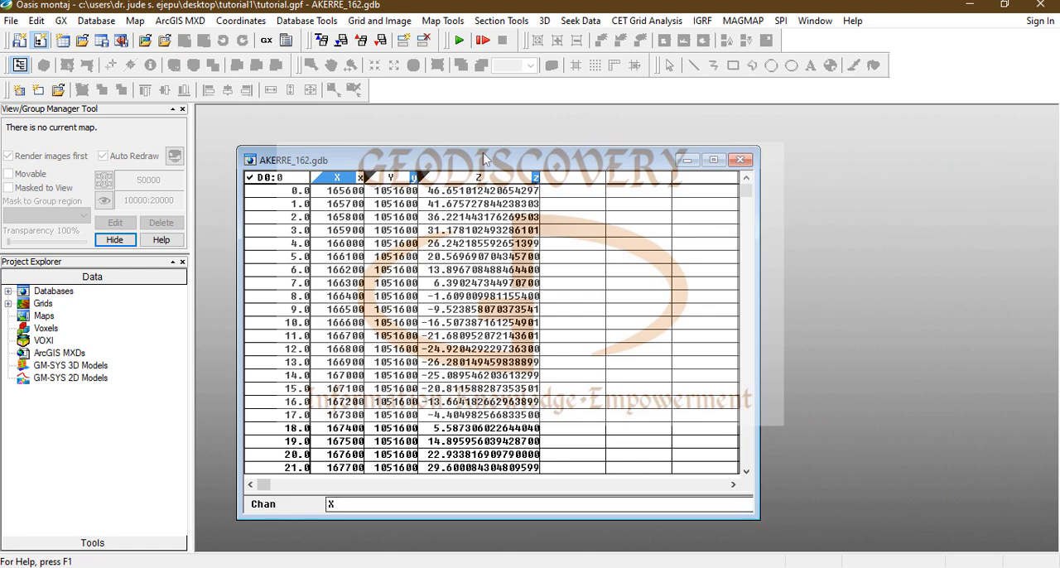
{"action": "left_click_drag", "start_coordinate": [480, 162], "coordinate": [474, 118]}
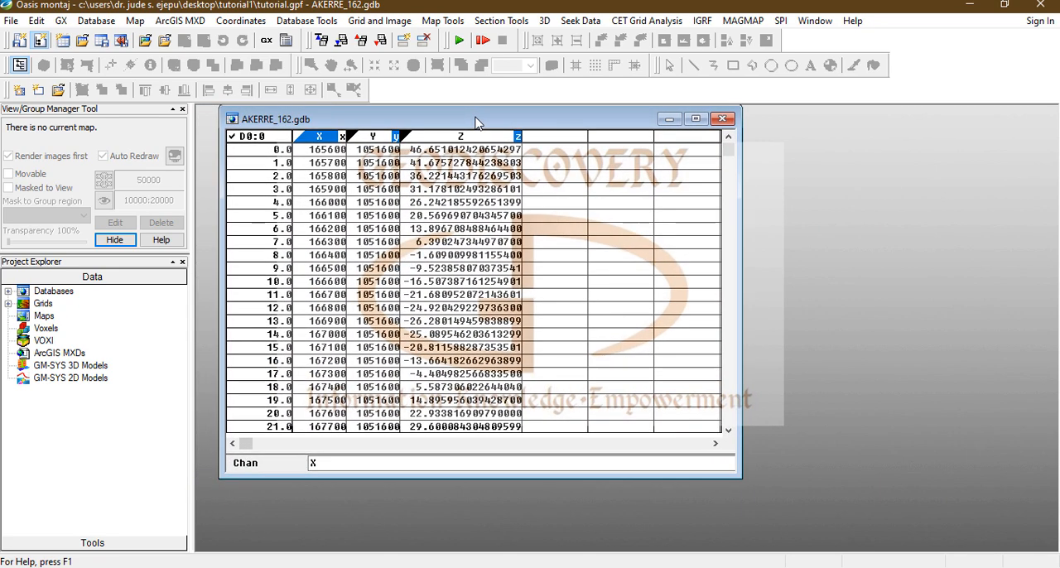
{"action": "right_click", "coordinate": [266, 136]}
{"action": "left_click", "coordinate": [302, 144]}
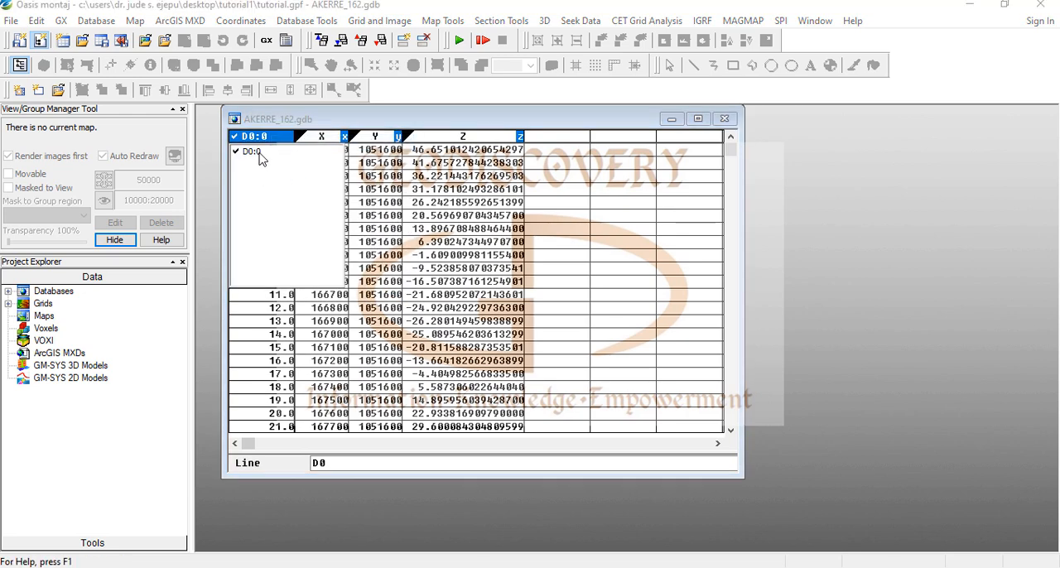
{"action": "left_click", "coordinate": [390, 154]}
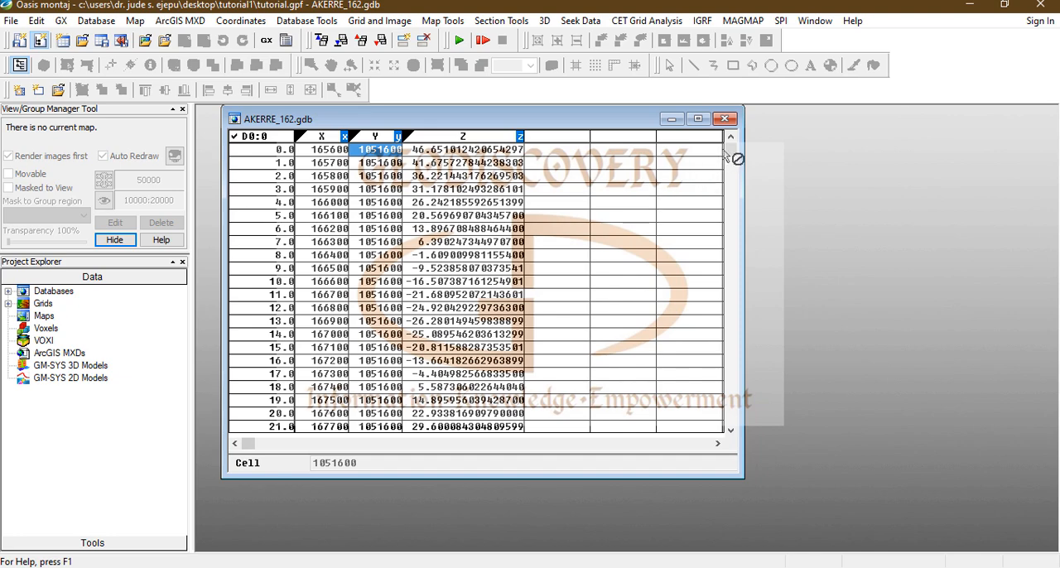
{"action": "left_click_drag", "start_coordinate": [733, 159], "coordinate": [747, 458]}
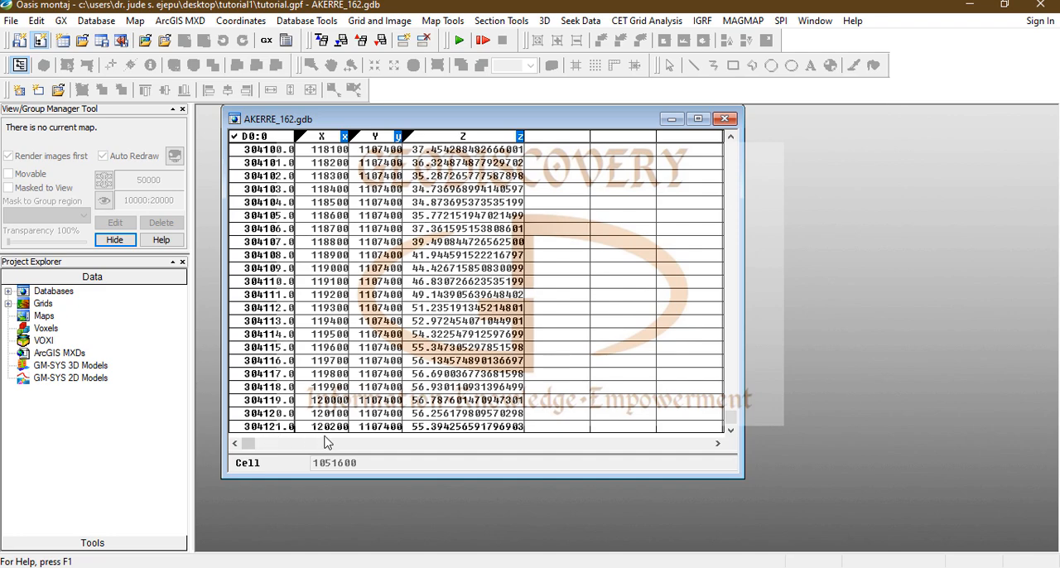
{"action": "left_click_drag", "start_coordinate": [732, 425], "coordinate": [731, 150]}
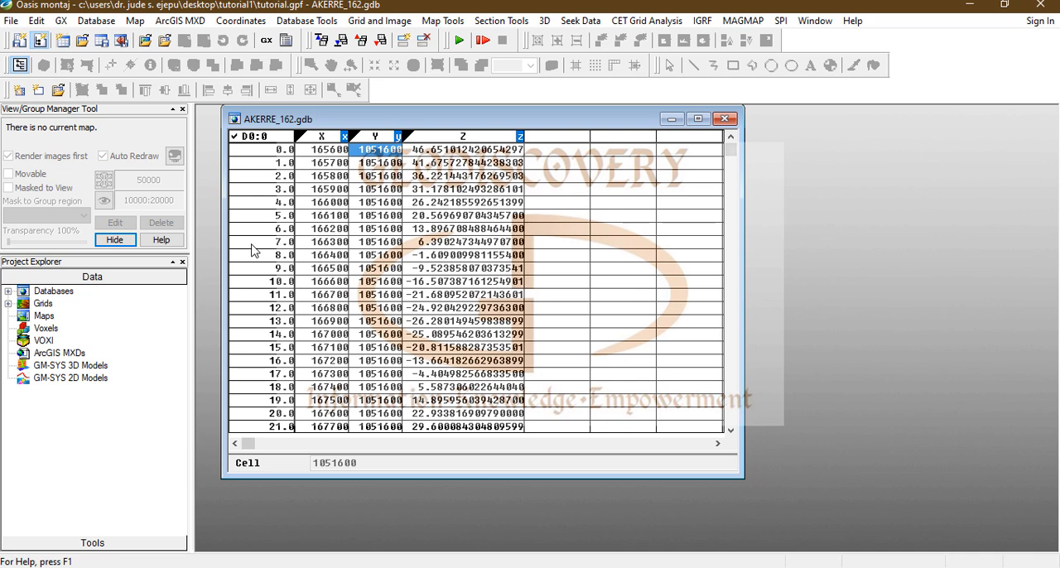
{"action": "left_click_drag", "start_coordinate": [743, 236], "coordinate": [818, 237]}
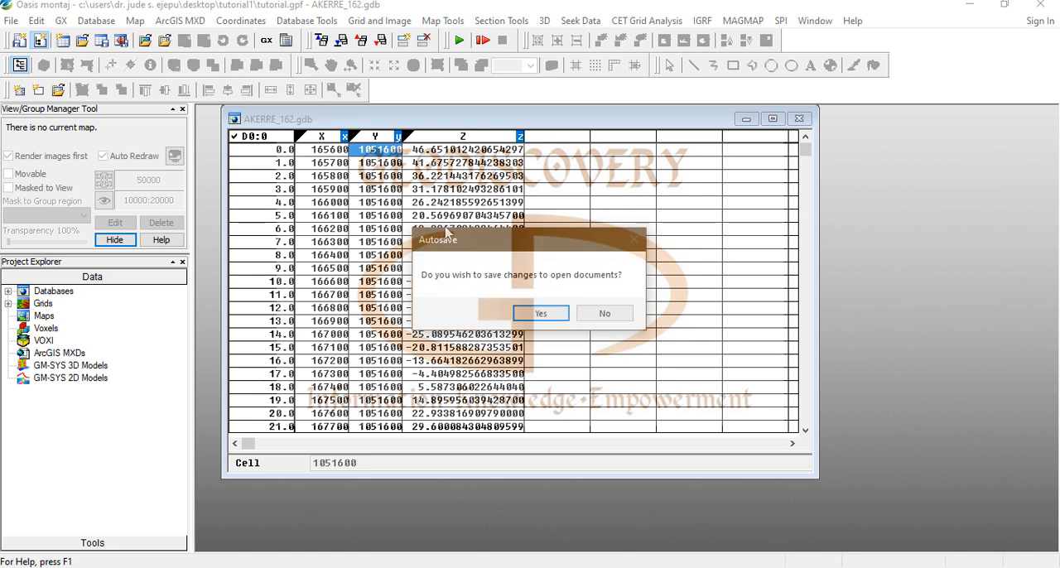
Step: Save the changes to the open documents and set the database's current easting, northing and elevation to channels X, Y and Z
{"action": "left_click", "coordinate": [542, 313]}
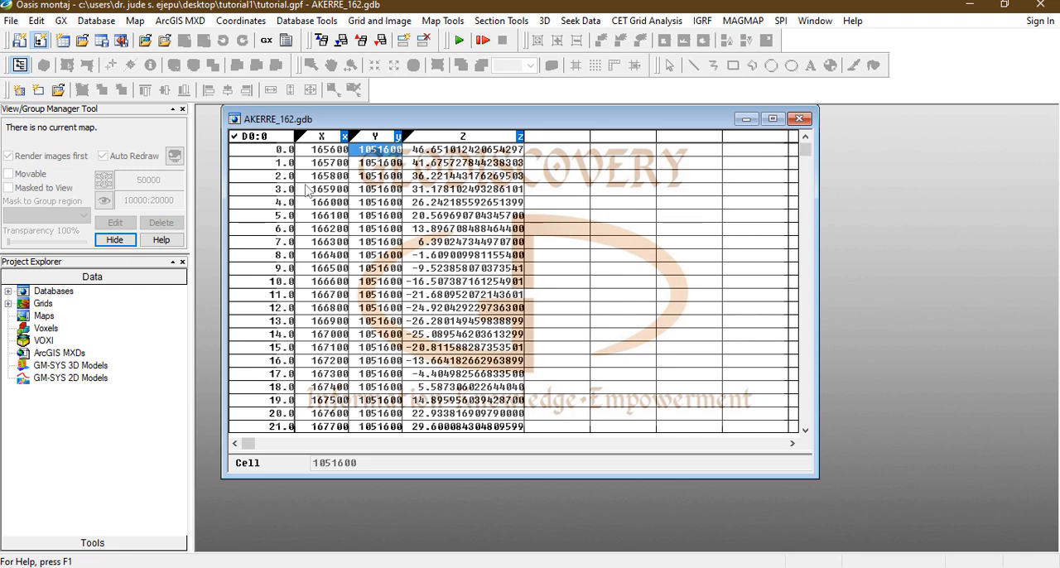
{"action": "left_click", "coordinate": [255, 25]}
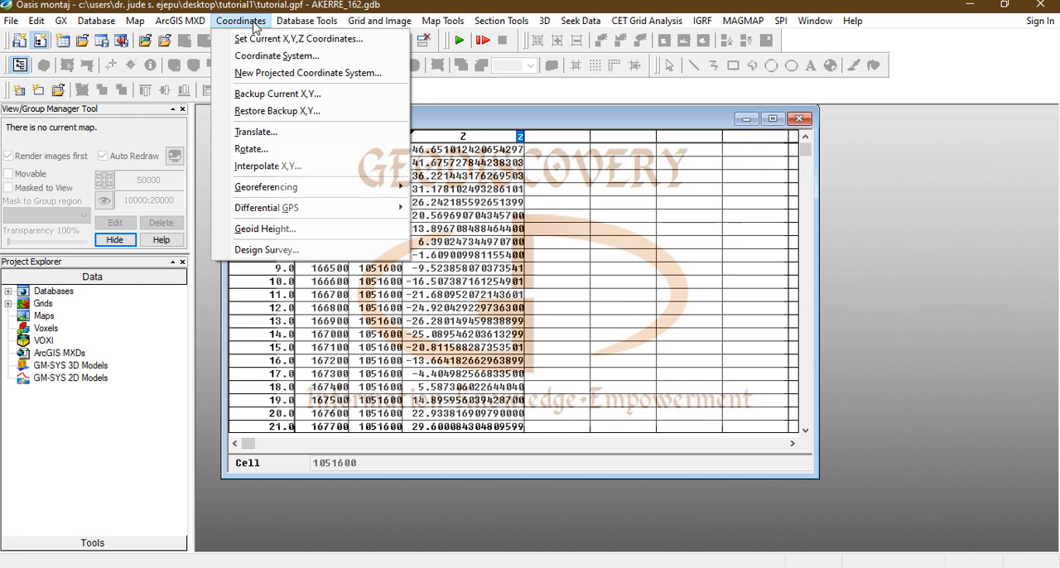
{"action": "left_click", "coordinate": [319, 41]}
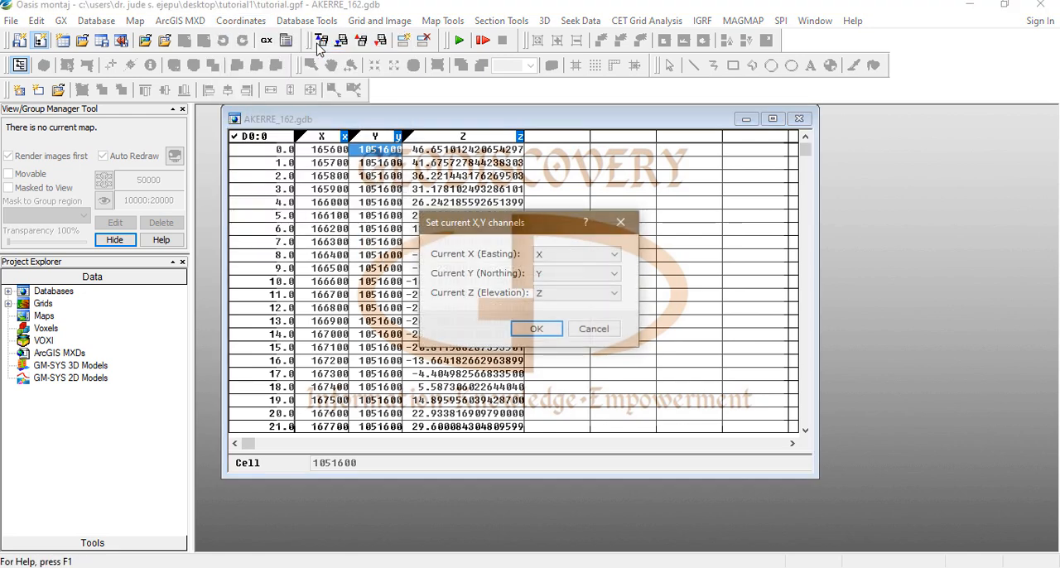
{"action": "left_click", "coordinate": [616, 256]}
{"action": "left_click", "coordinate": [571, 269]}
{"action": "left_click", "coordinate": [537, 329]}
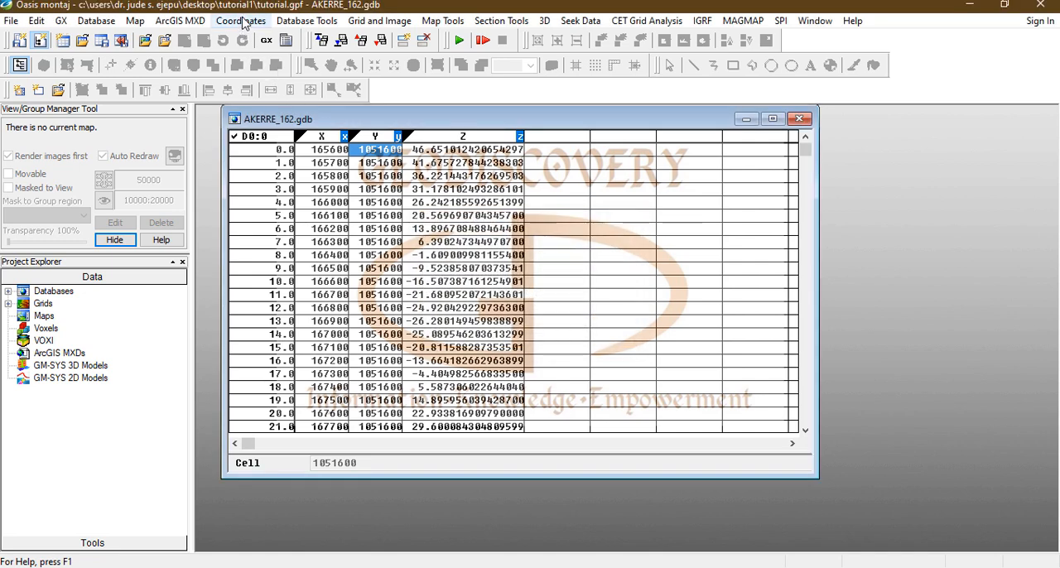
Step: Georeference the X and Y channels as the current coordinates and choose a projected (x,y) coordinate system for them
{"action": "left_click", "coordinate": [242, 21]}
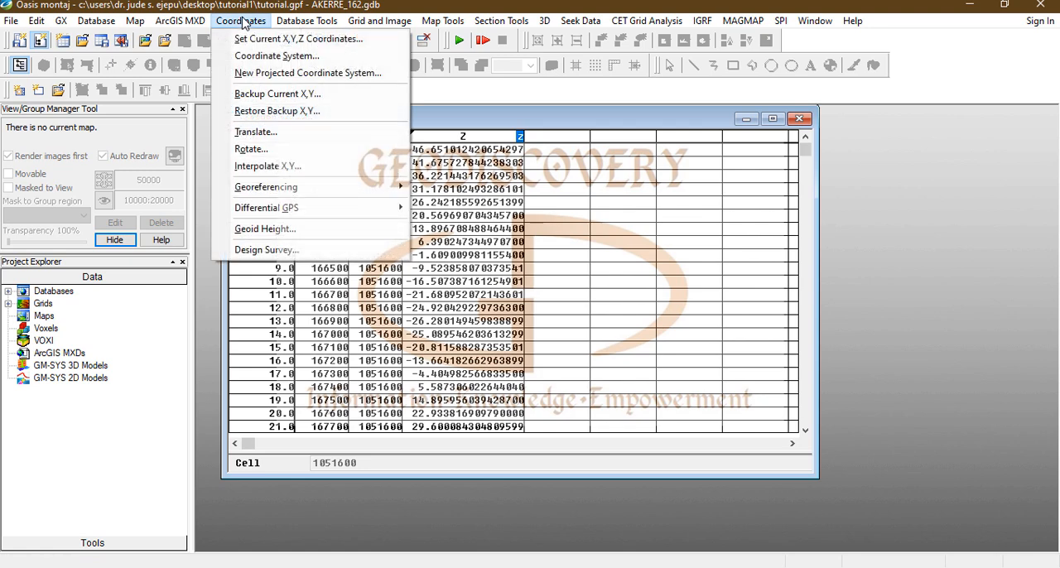
{"action": "left_click", "coordinate": [260, 58]}
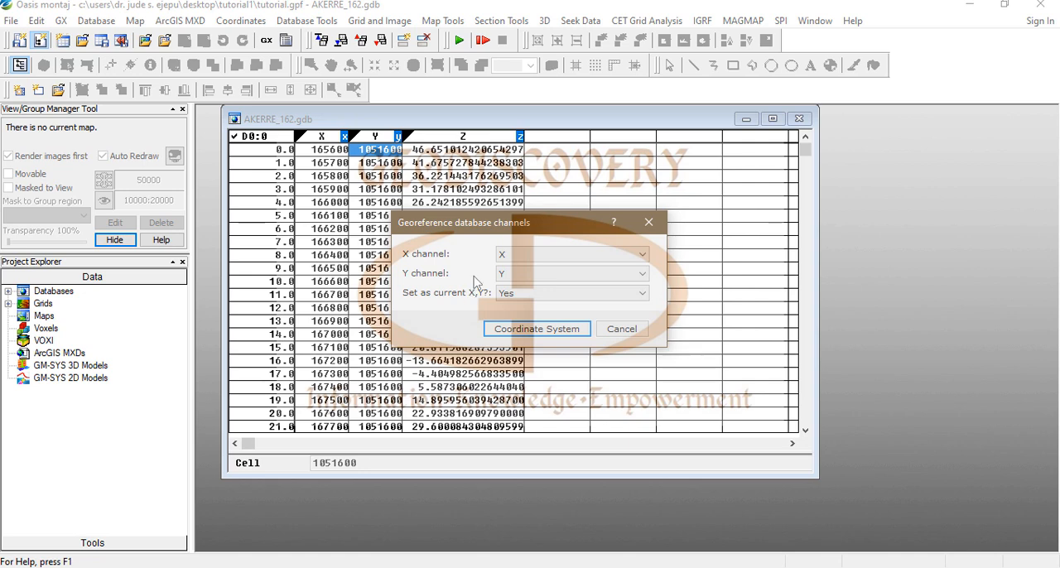
{"action": "left_click", "coordinate": [545, 332]}
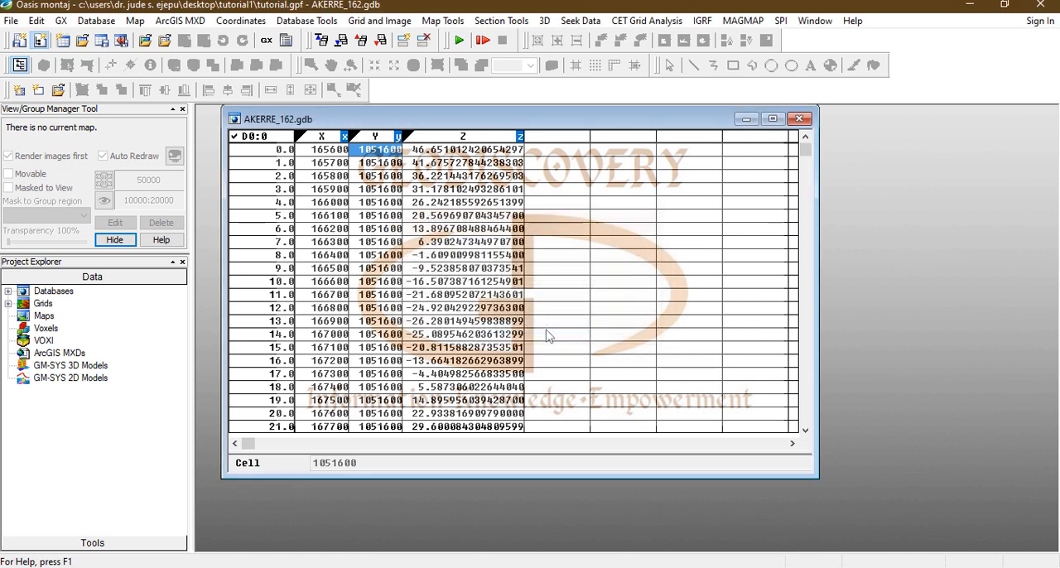
{"action": "left_click_drag", "start_coordinate": [556, 12], "coordinate": [787, 70]}
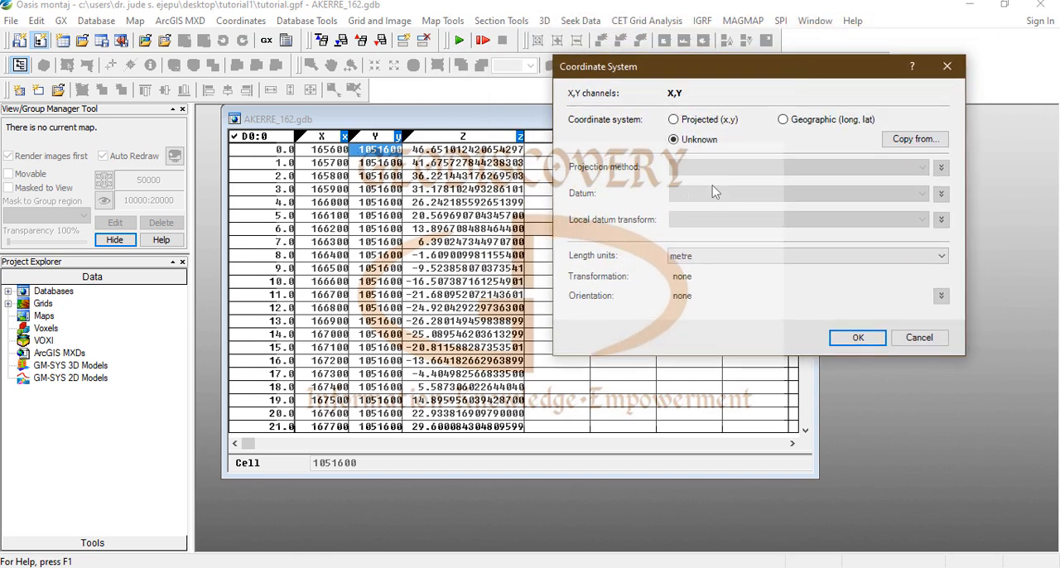
{"action": "left_click", "coordinate": [673, 119]}
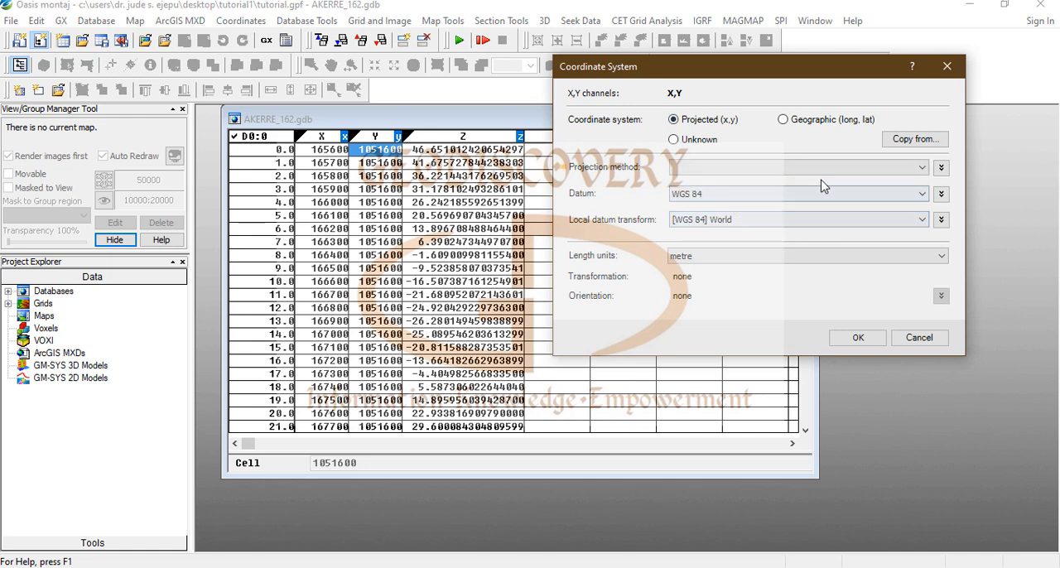
Step: Set the projection method to UTM zone 31N with the WGS 84 datum and metre length units, and apply the coordinate system
{"action": "left_click", "coordinate": [922, 167]}
{"action": "left_click_drag", "start_coordinate": [953, 197], "coordinate": [952, 451]}
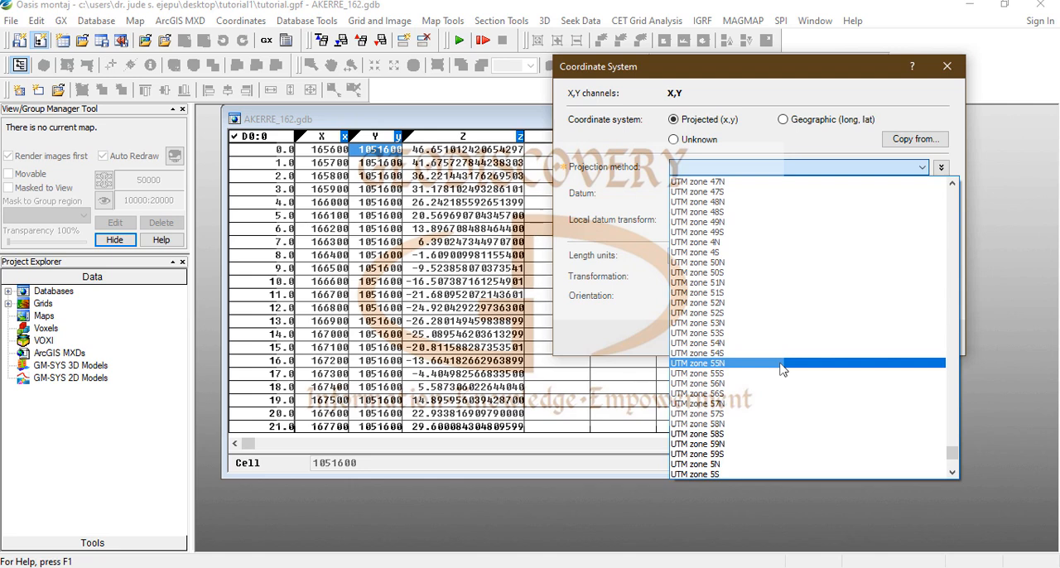
{"action": "scroll", "coordinate": [757, 331], "scroll_direction": "up", "scroll_amount": 5}
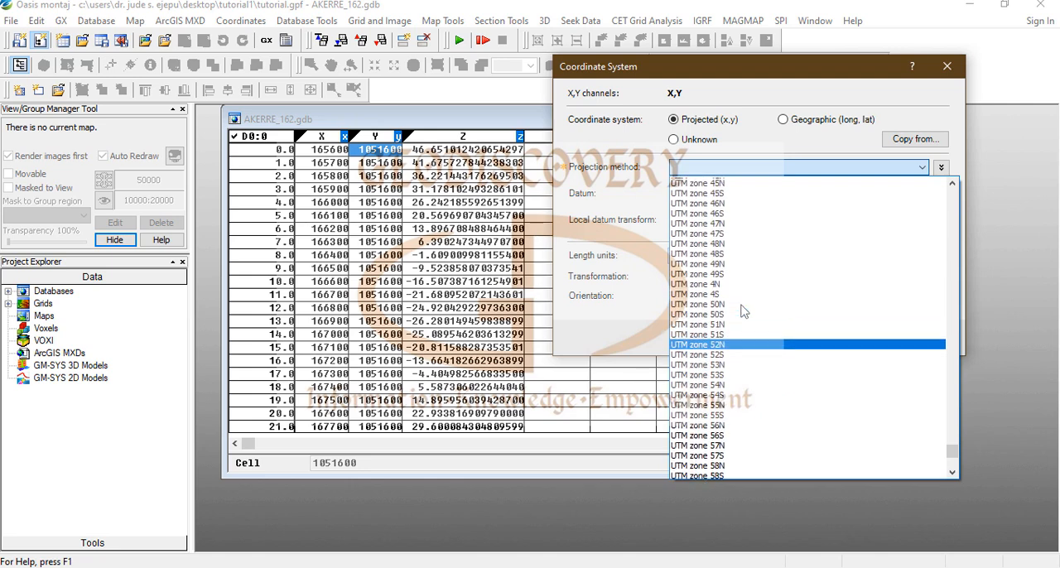
{"action": "scroll", "coordinate": [743, 312], "scroll_direction": "up", "scroll_amount": 4}
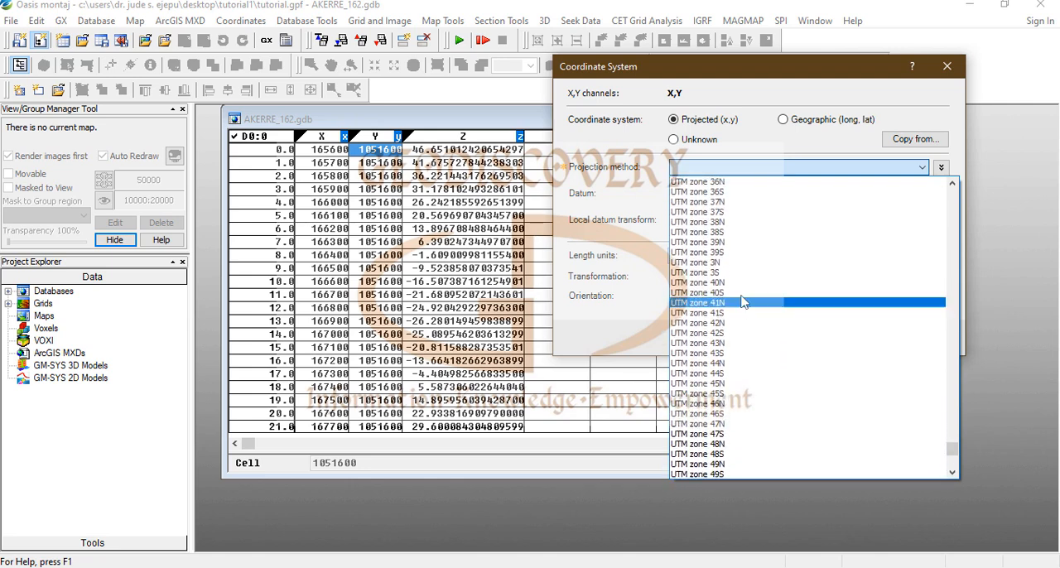
{"action": "scroll", "coordinate": [743, 273], "scroll_direction": "up", "scroll_amount": 6}
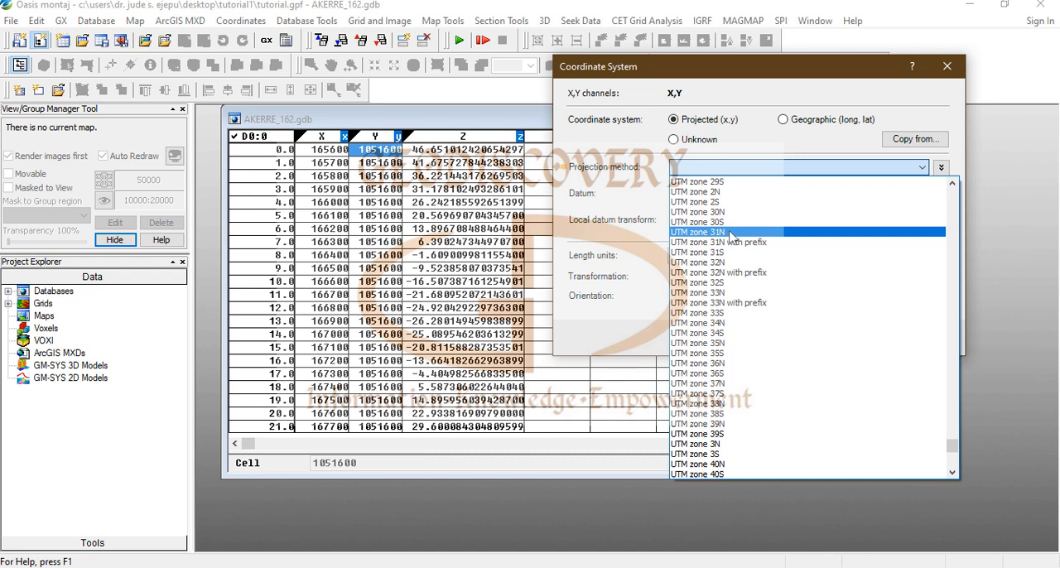
{"action": "left_click", "coordinate": [731, 233]}
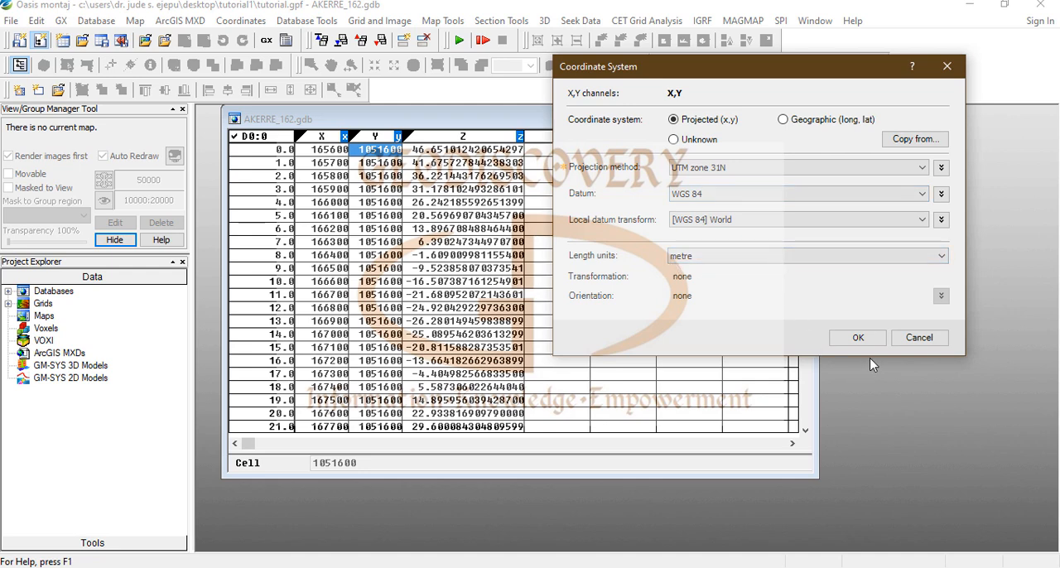
{"action": "left_click", "coordinate": [860, 339]}
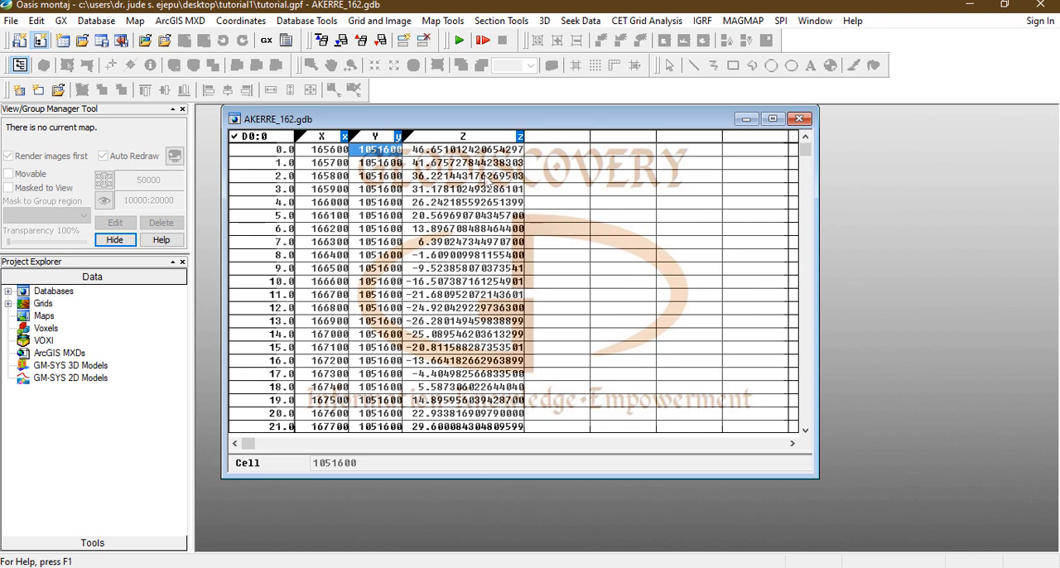
Step: Start a new projected coordinate system from existing channels X and Y for all lines, accepting UTM zone 31N with WGS 84
{"action": "left_click", "coordinate": [241, 21]}
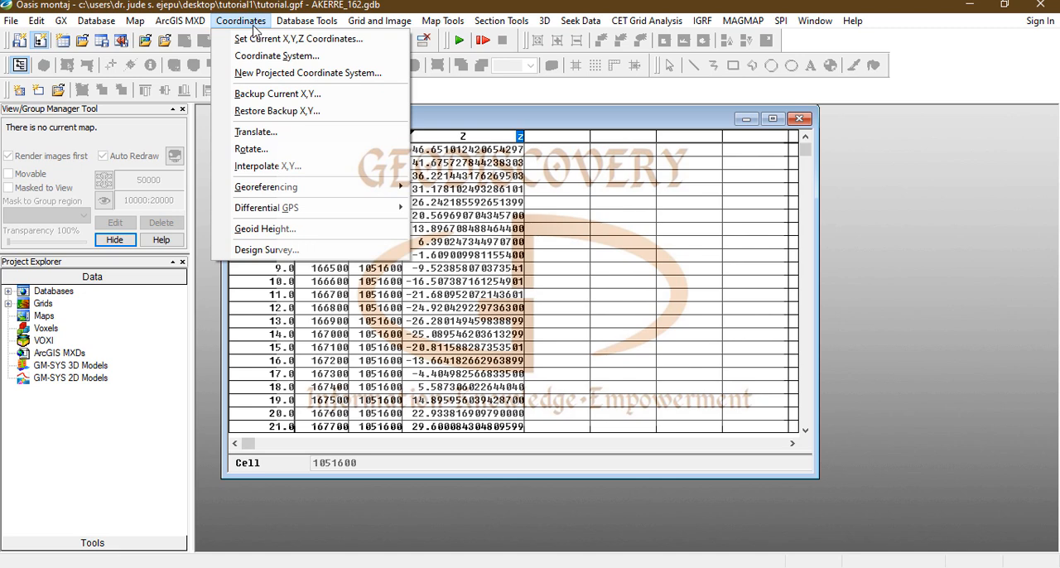
{"action": "left_click", "coordinate": [291, 75]}
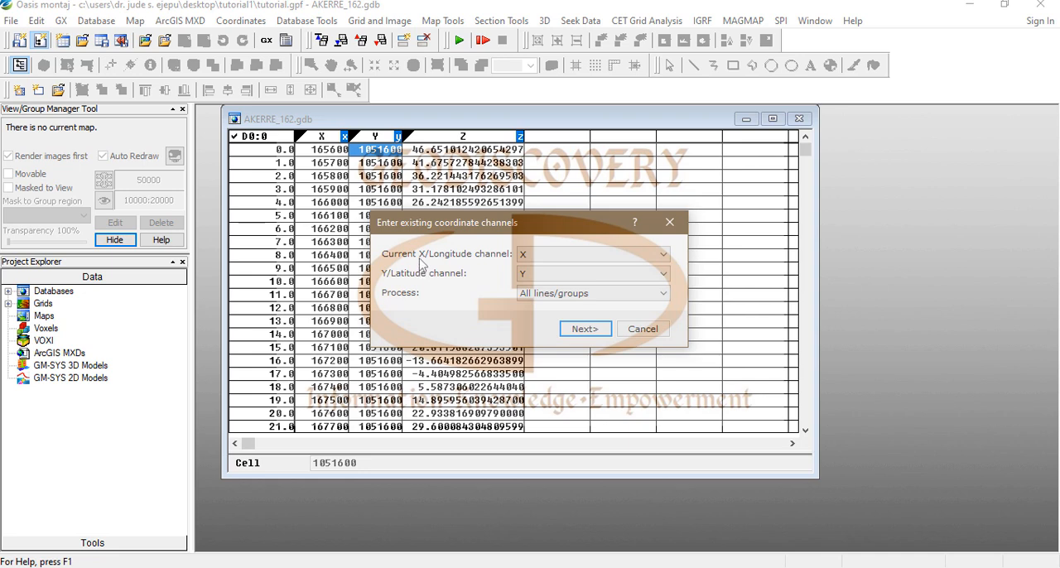
{"action": "left_click", "coordinate": [583, 328]}
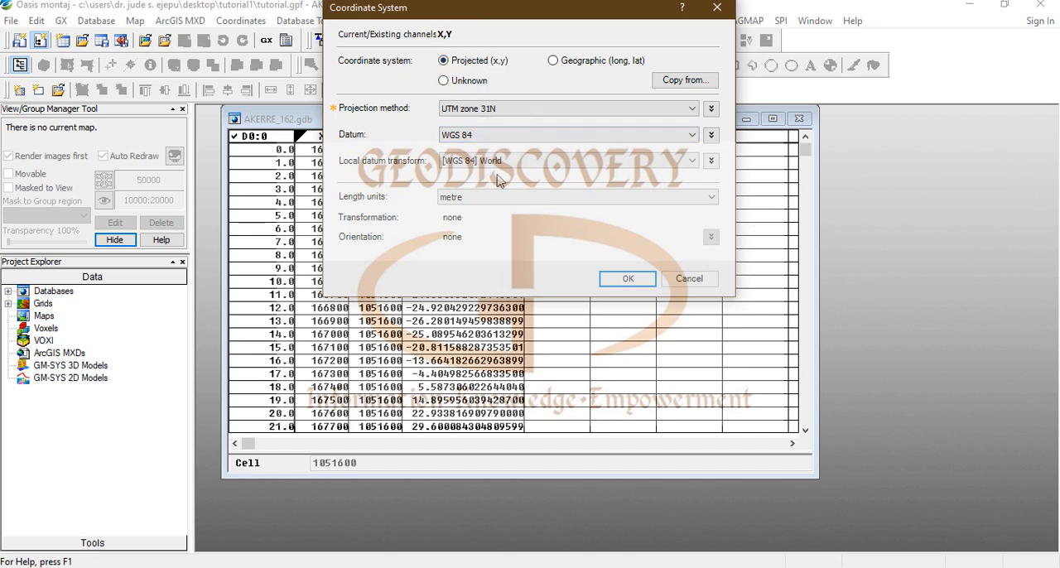
{"action": "left_click", "coordinate": [625, 280]}
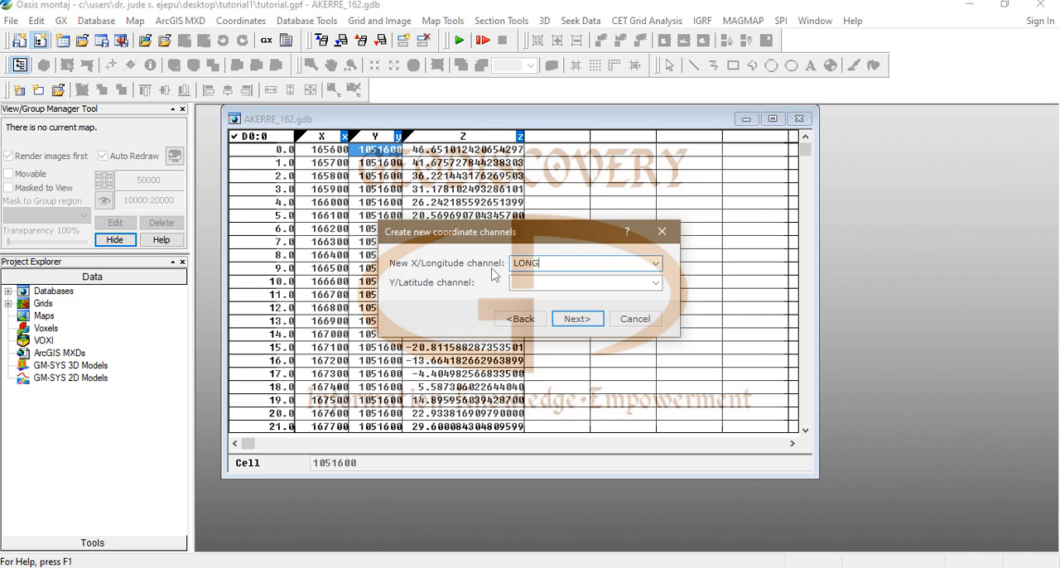
Step: Create destination channels LONG and LAT in a geographic (long, lat) coordinate system with the WGS 84 datum
{"action": "left_click", "coordinate": [553, 284]}
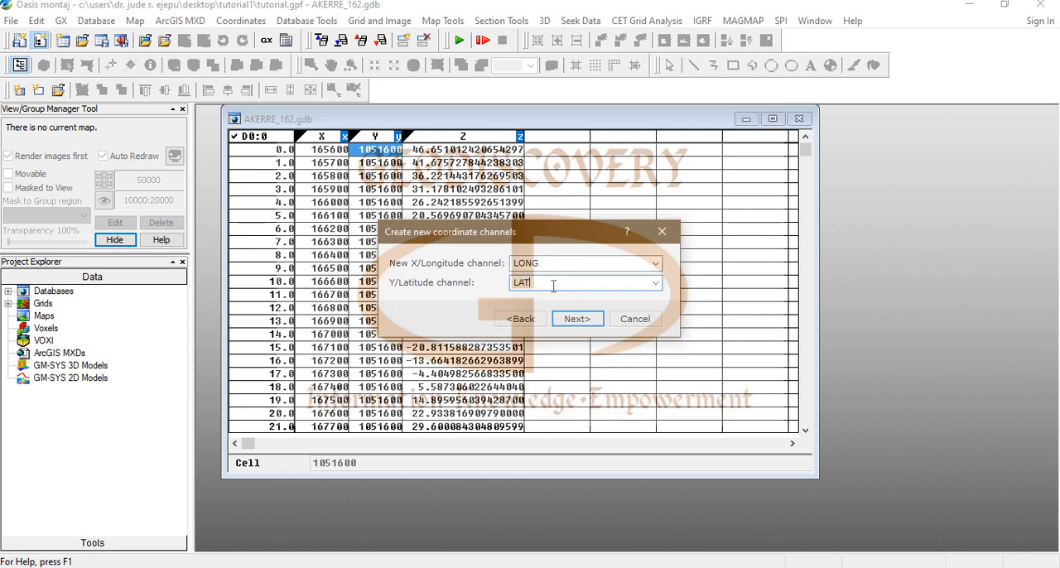
{"action": "left_click", "coordinate": [589, 320]}
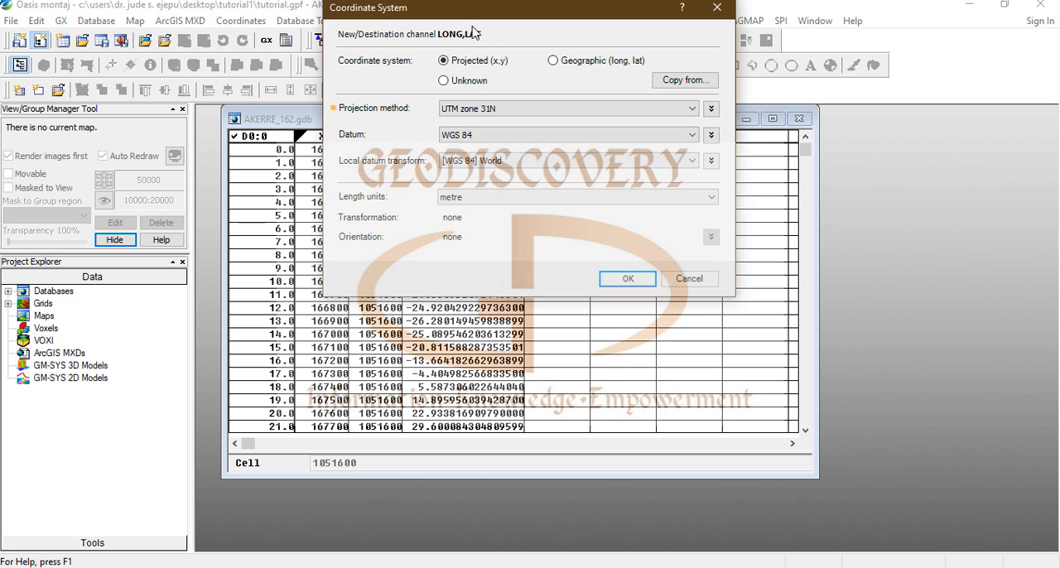
{"action": "left_click", "coordinate": [554, 61]}
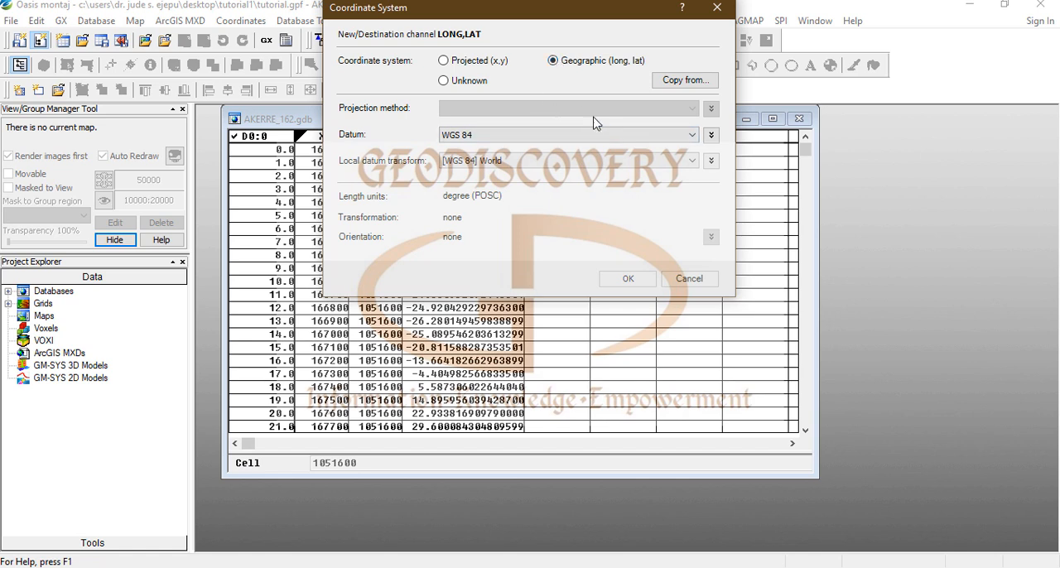
{"action": "left_click", "coordinate": [628, 279]}
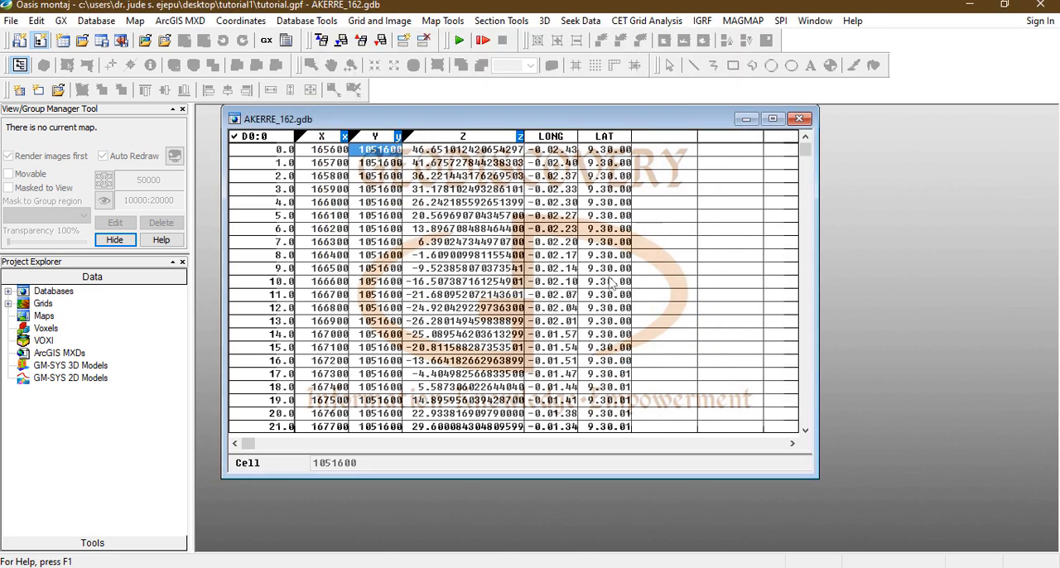
Step: Adjust the column width around LONG and LAT, and examine the converted coordinates down the database rows
{"action": "mouse_move", "coordinate": [583, 136]}
{"action": "left_mouse_down"}
{"action": "mouse_move", "coordinate": [592, 137]}
{"action": "mouse_move", "coordinate": [583, 137]}
{"action": "left_mouse_up"}
{"action": "left_click_drag", "start_coordinate": [586, 137], "coordinate": [586, 137]}
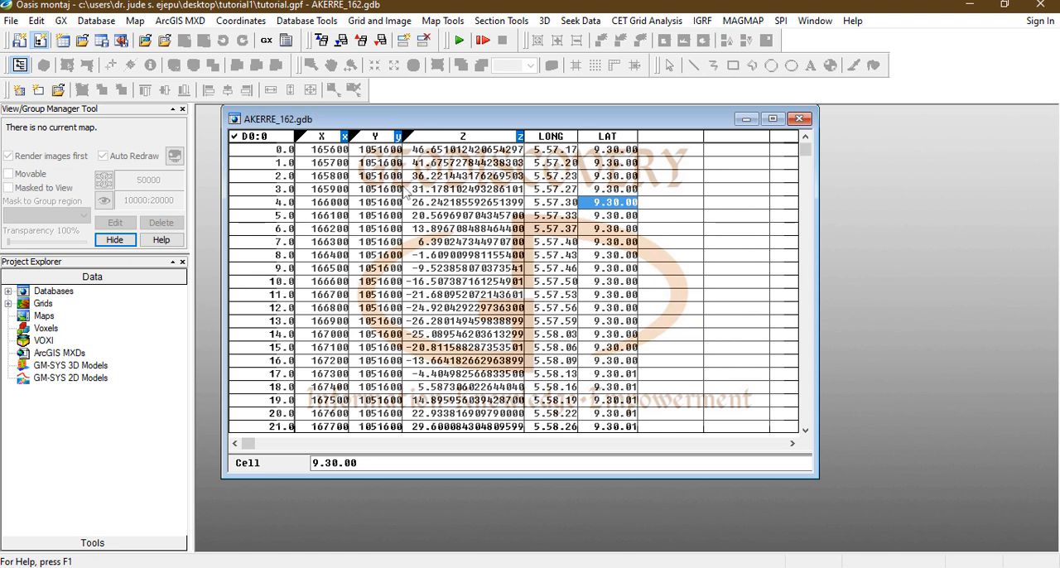
{"action": "scroll", "coordinate": [485, 180], "scroll_direction": "down", "scroll_amount": 3}
{"action": "scroll", "coordinate": [484, 180], "scroll_direction": "down", "scroll_amount": 5}
{"action": "scroll", "coordinate": [505, 178], "scroll_direction": "up", "scroll_amount": 8}
Step: Set up Minimum Curvature gridding with Z as the channel to grid
{"action": "left_click", "coordinate": [386, 22]}
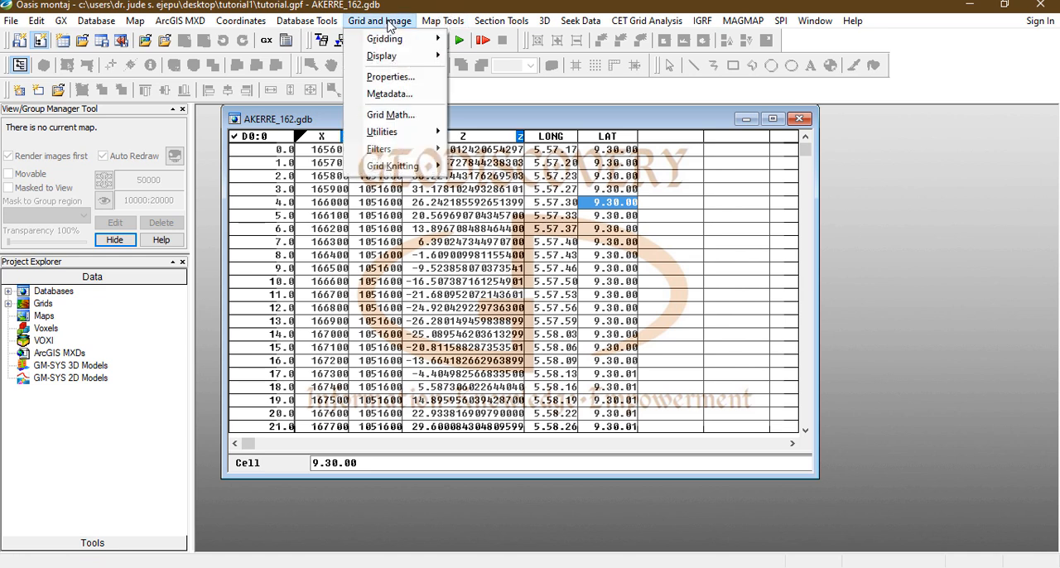
{"action": "mouse_move", "coordinate": [390, 39]}
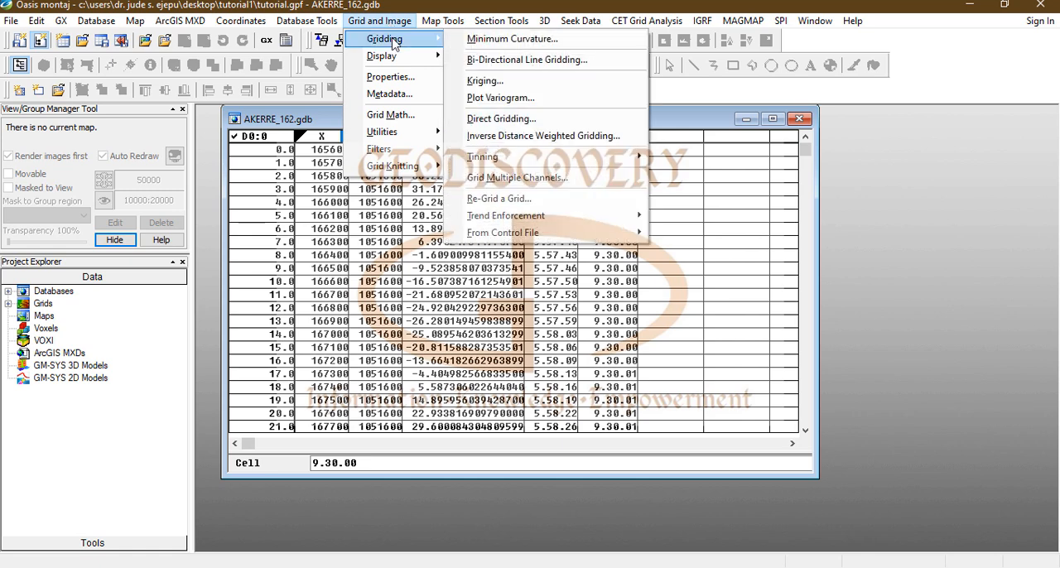
{"action": "left_click", "coordinate": [549, 40]}
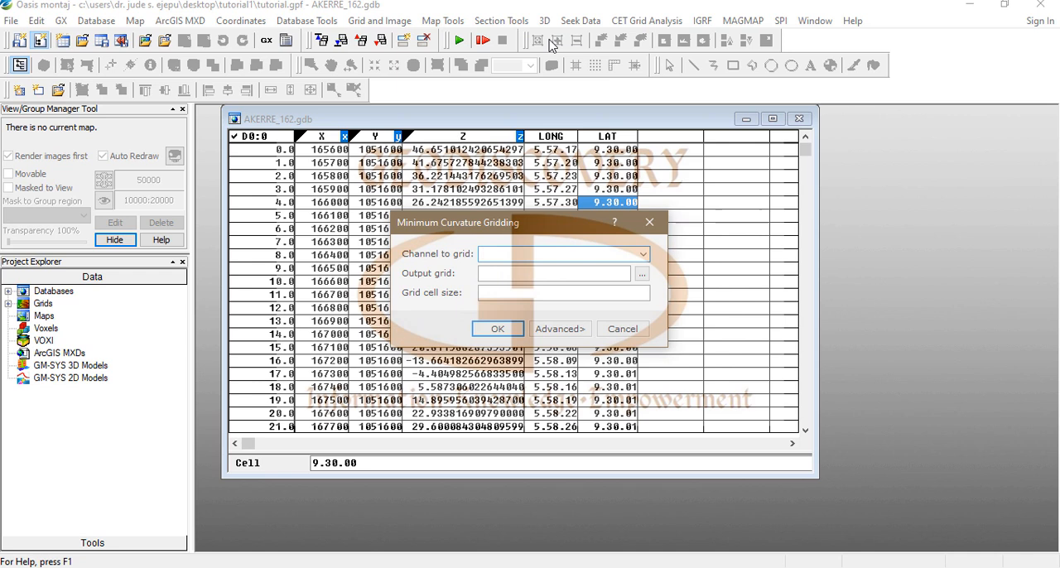
{"action": "left_click", "coordinate": [643, 254]}
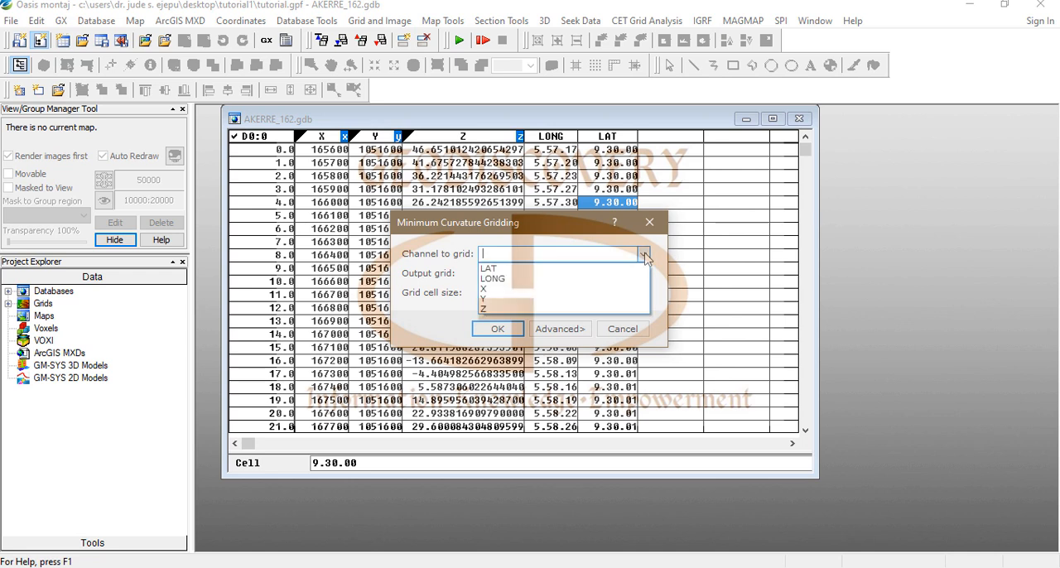
{"action": "left_click", "coordinate": [507, 310]}
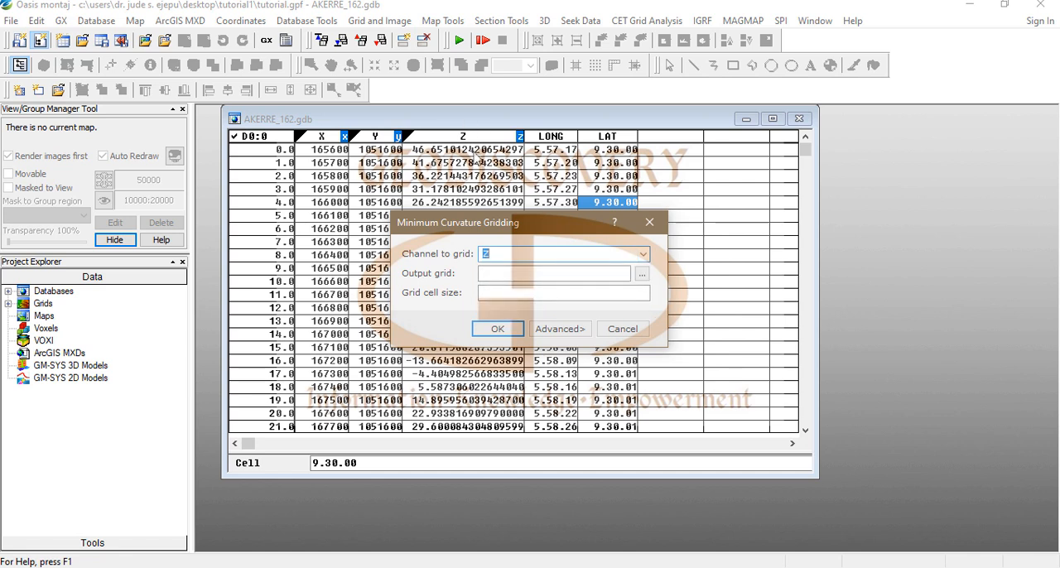
Step: Name the output grid AKERRE_TUT_162 in the 162_AKEERE folder, using the Geosoft default grid format
{"action": "left_click", "coordinate": [643, 274]}
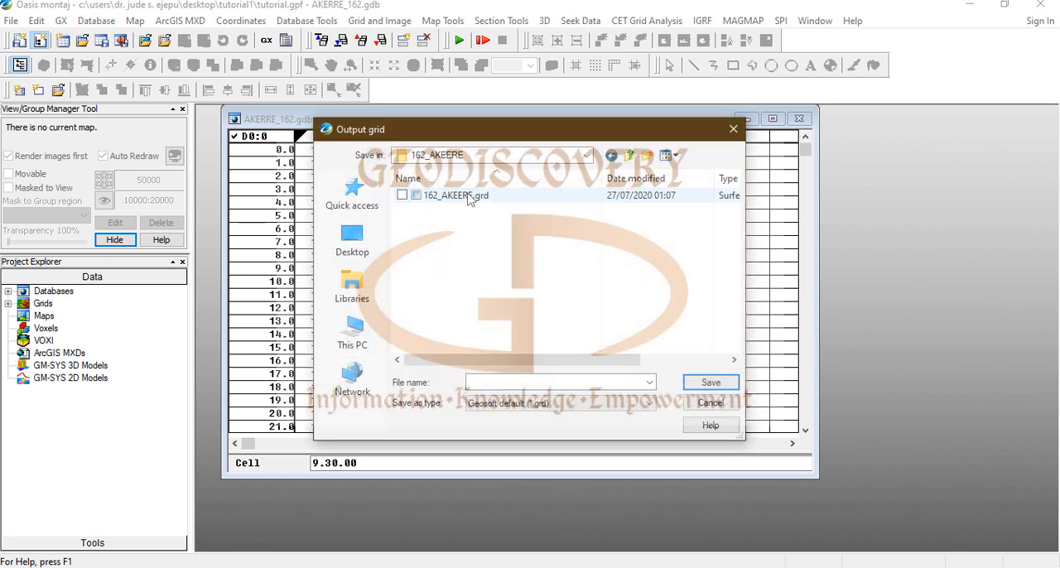
{"action": "left_click", "coordinate": [522, 382]}
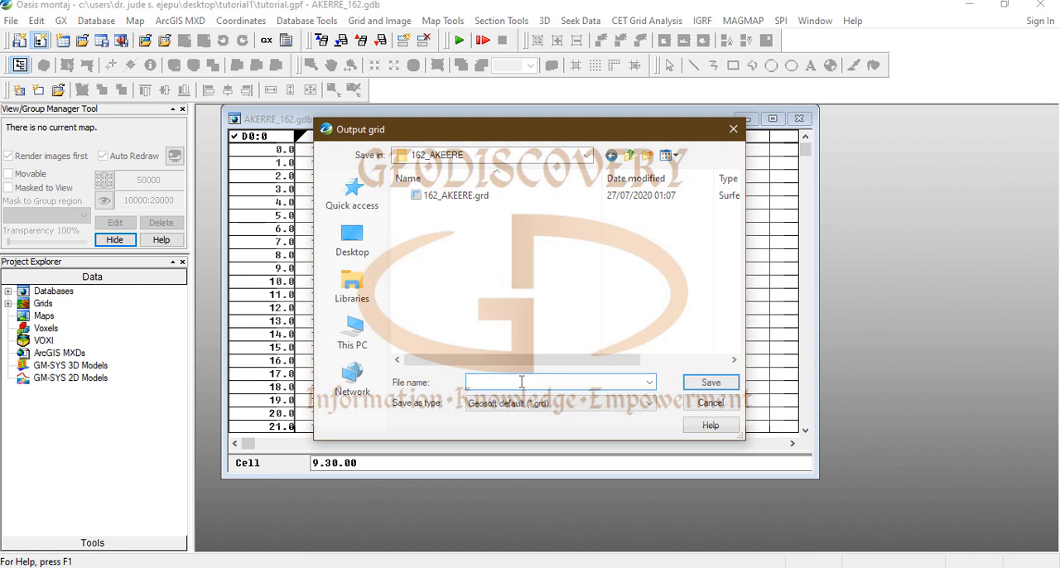
{"action": "type", "text": "AKERRE_TUT_162"}
{"action": "left_click", "coordinate": [710, 386]}
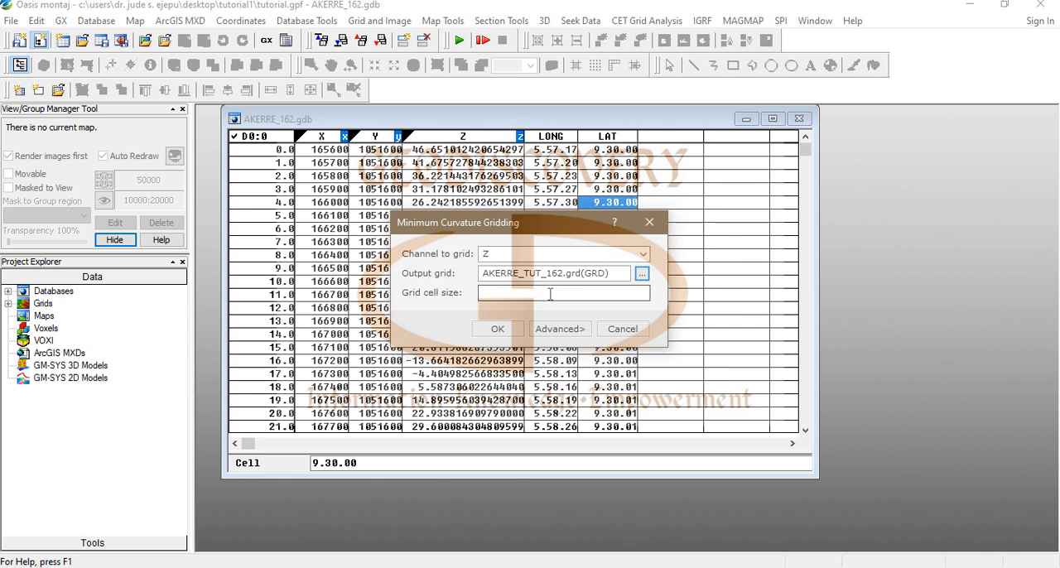
Step: Run the gridding with the default cell size, maximize the resulting grid window and fit the full grid in it
{"action": "left_click", "coordinate": [495, 330]}
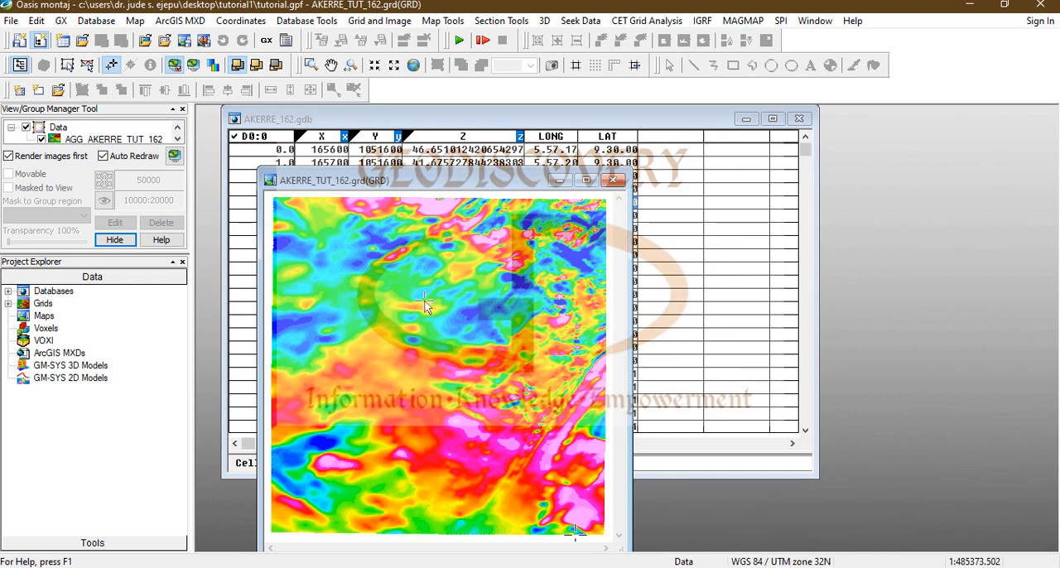
{"action": "left_click", "coordinate": [587, 180]}
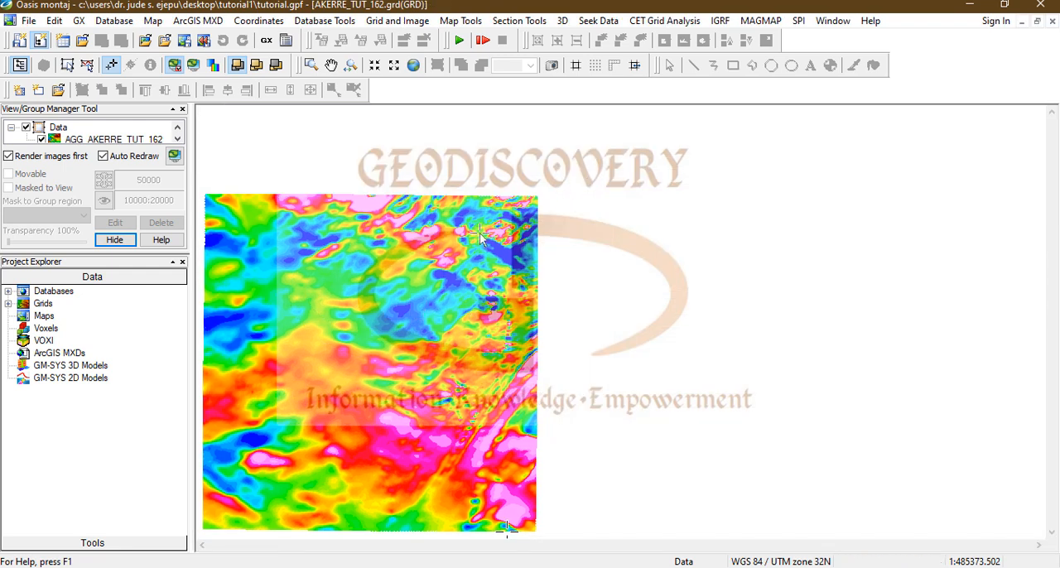
{"action": "left_click", "coordinate": [414, 65]}
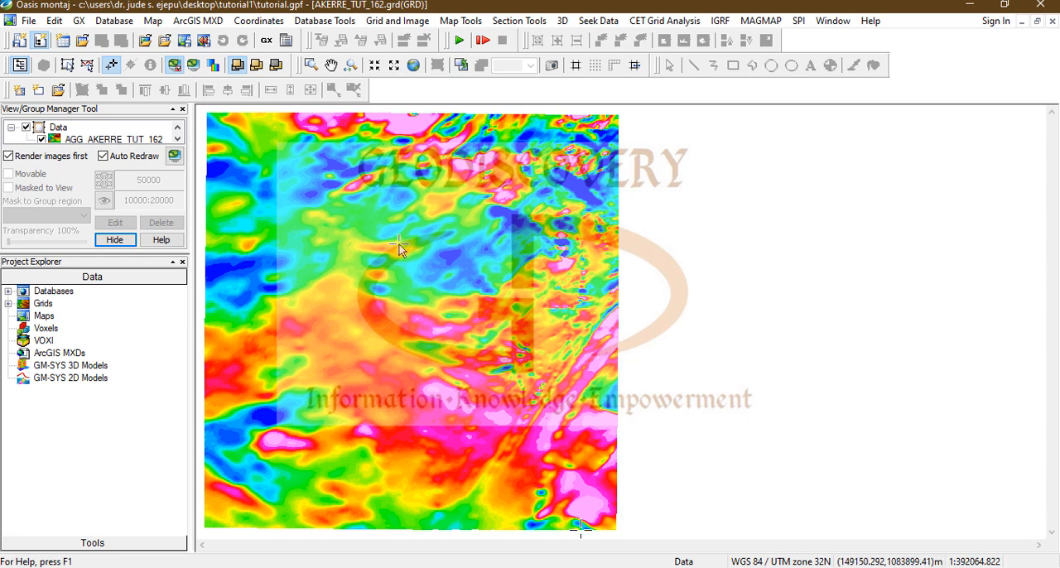